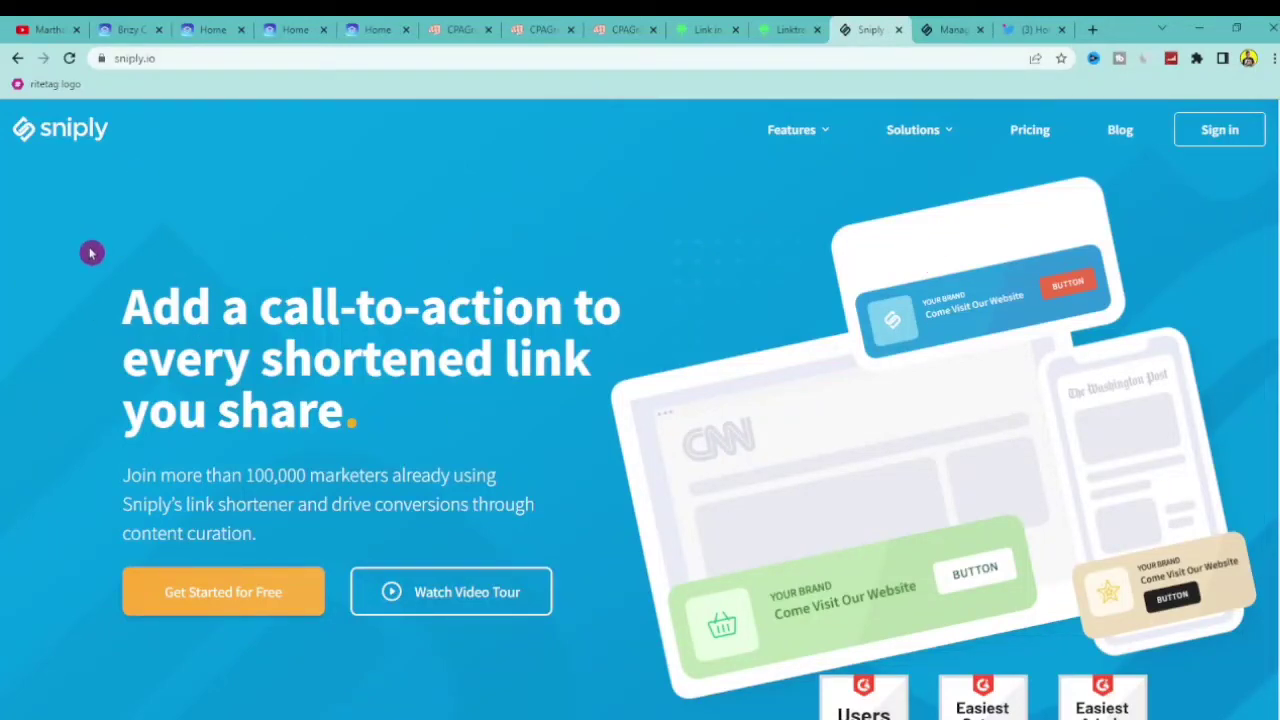
Look over the CPAGrip and Sniply home pages
left_click(455, 30)
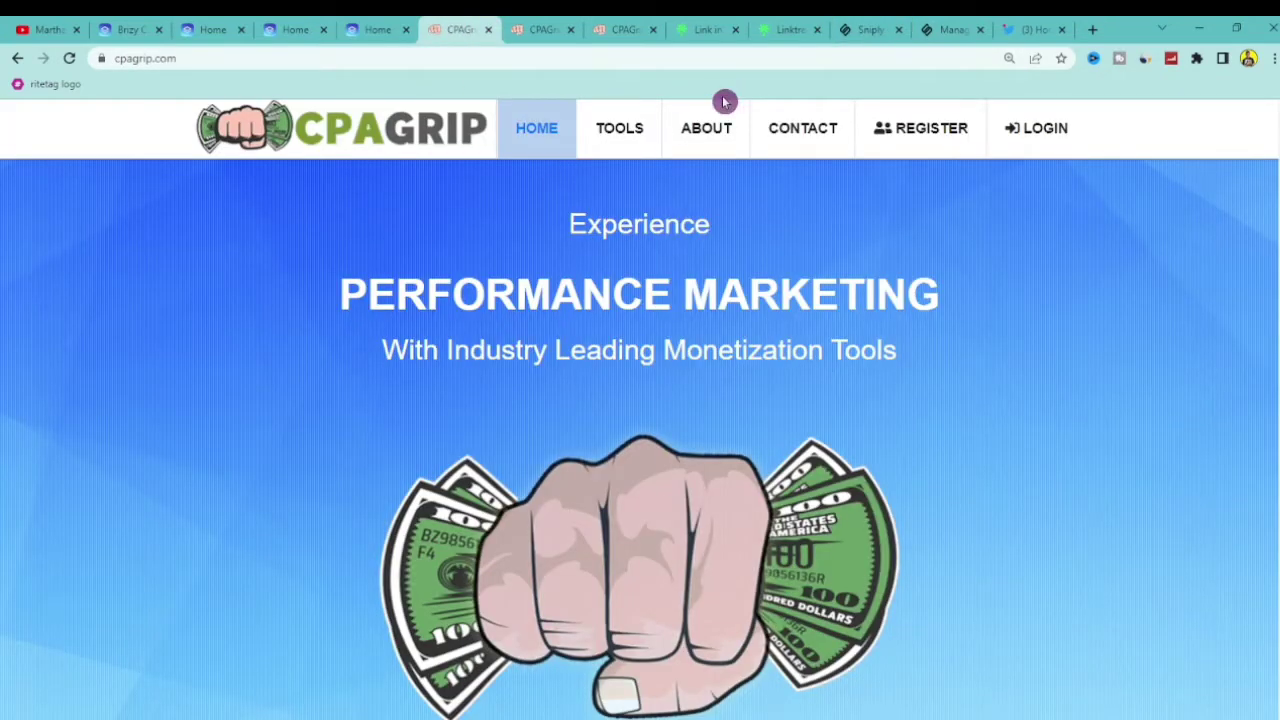
left_click(851, 28)
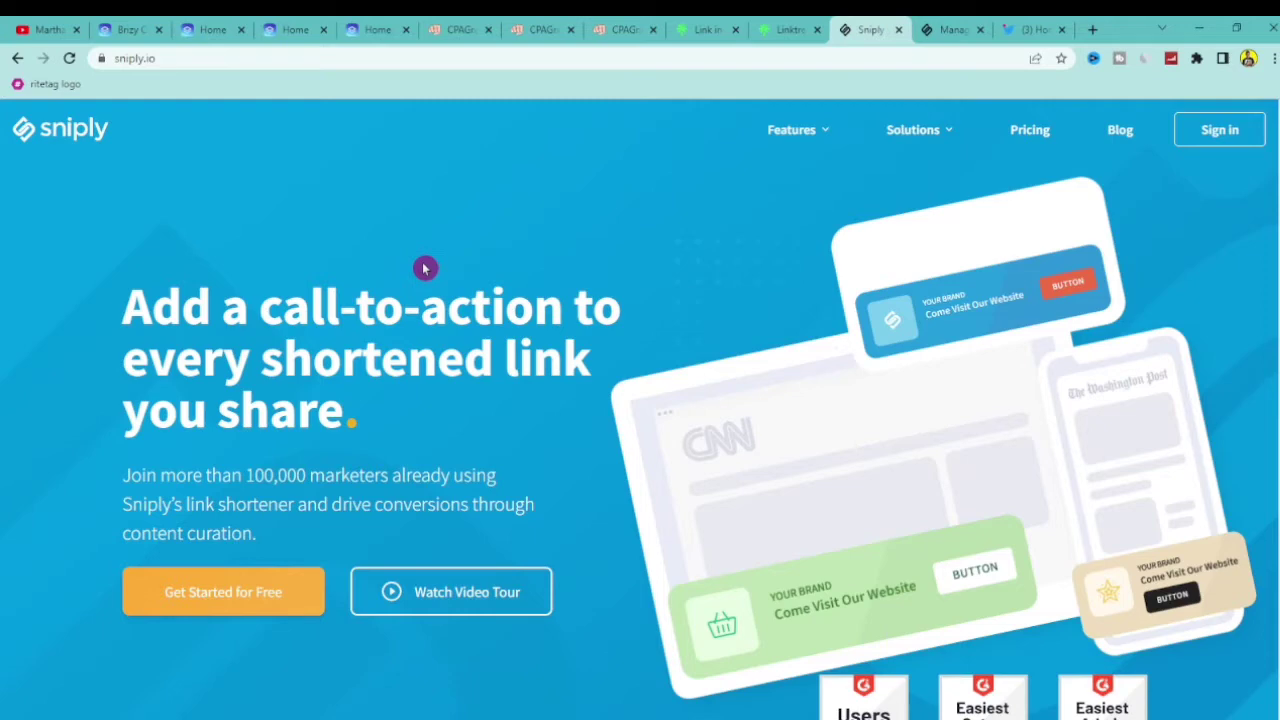
left_click(458, 28)
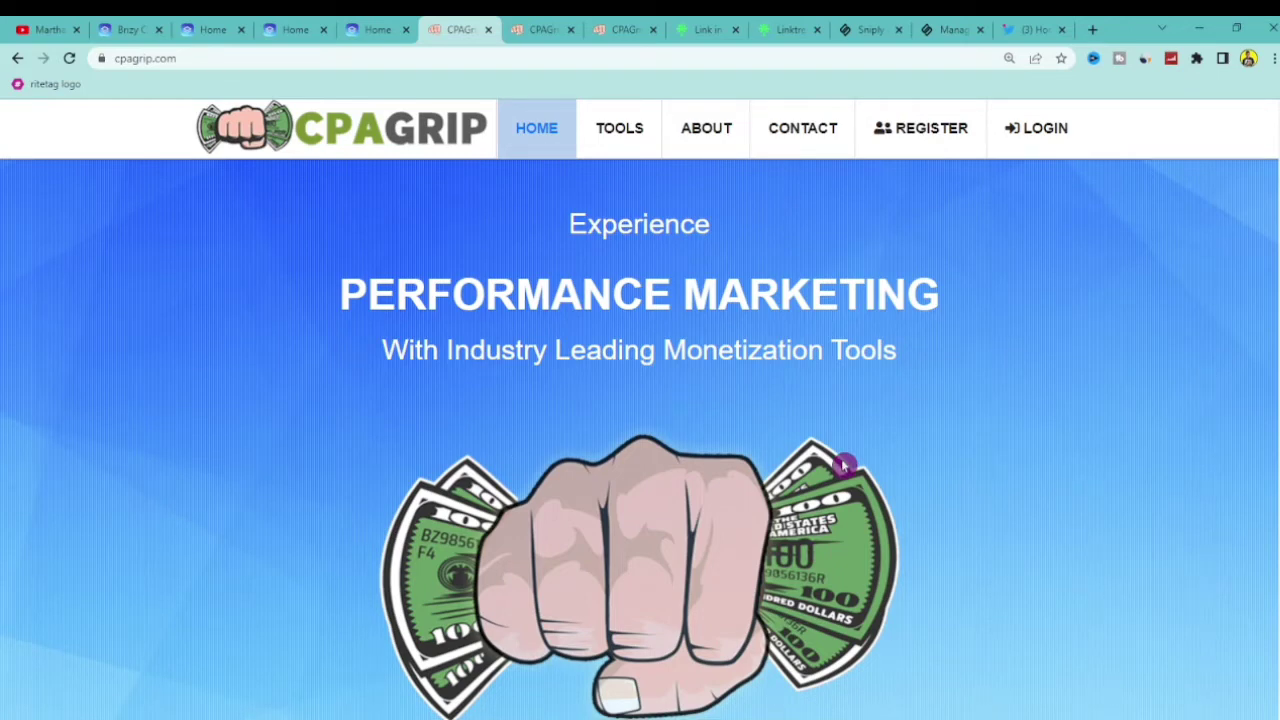
left_click(862, 29)
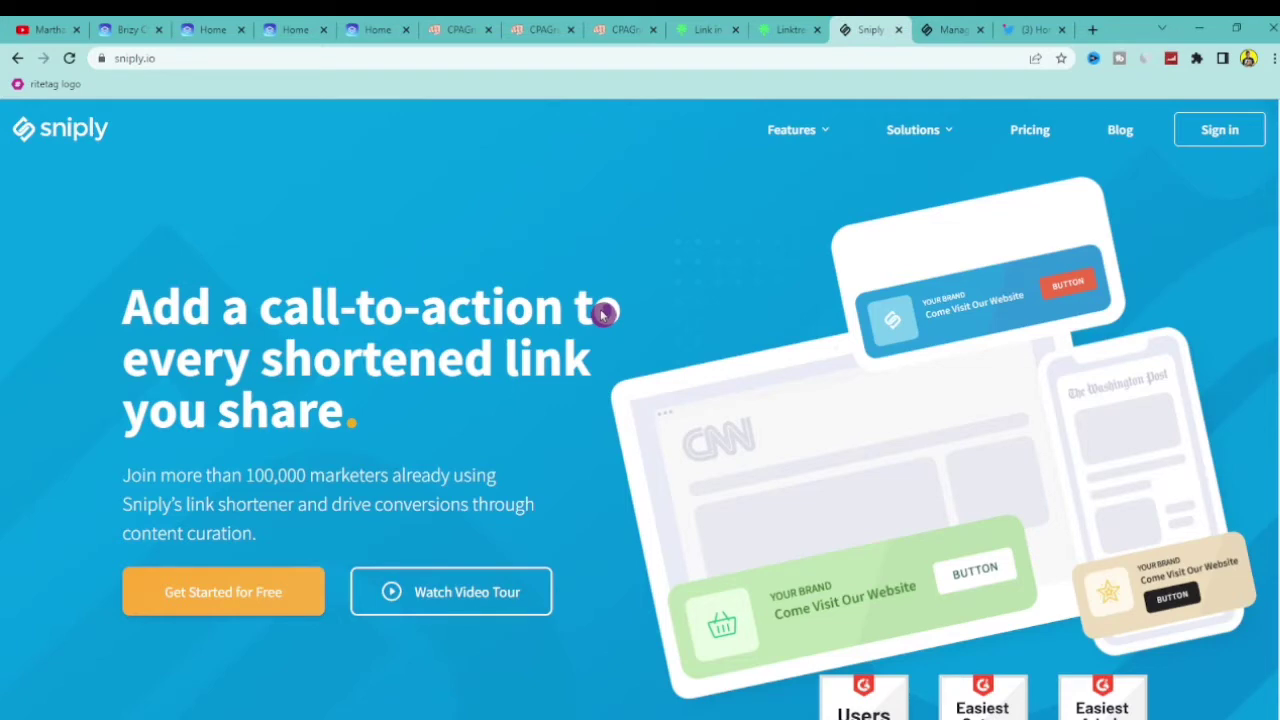
Switch to the CPA MARKETING TACTICS channel on YouTube, choose All notifications for it and look over its uploaded videos
left_click(66, 28)
left_click(944, 370)
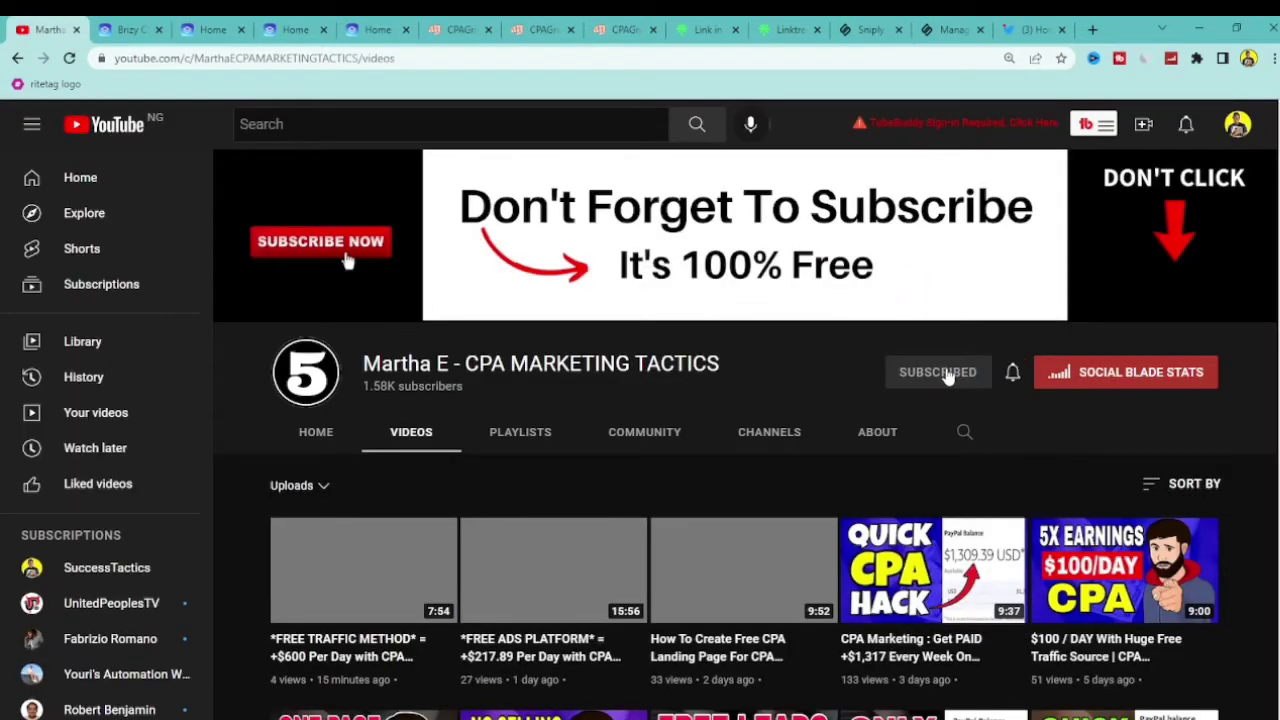
left_click(1012, 375)
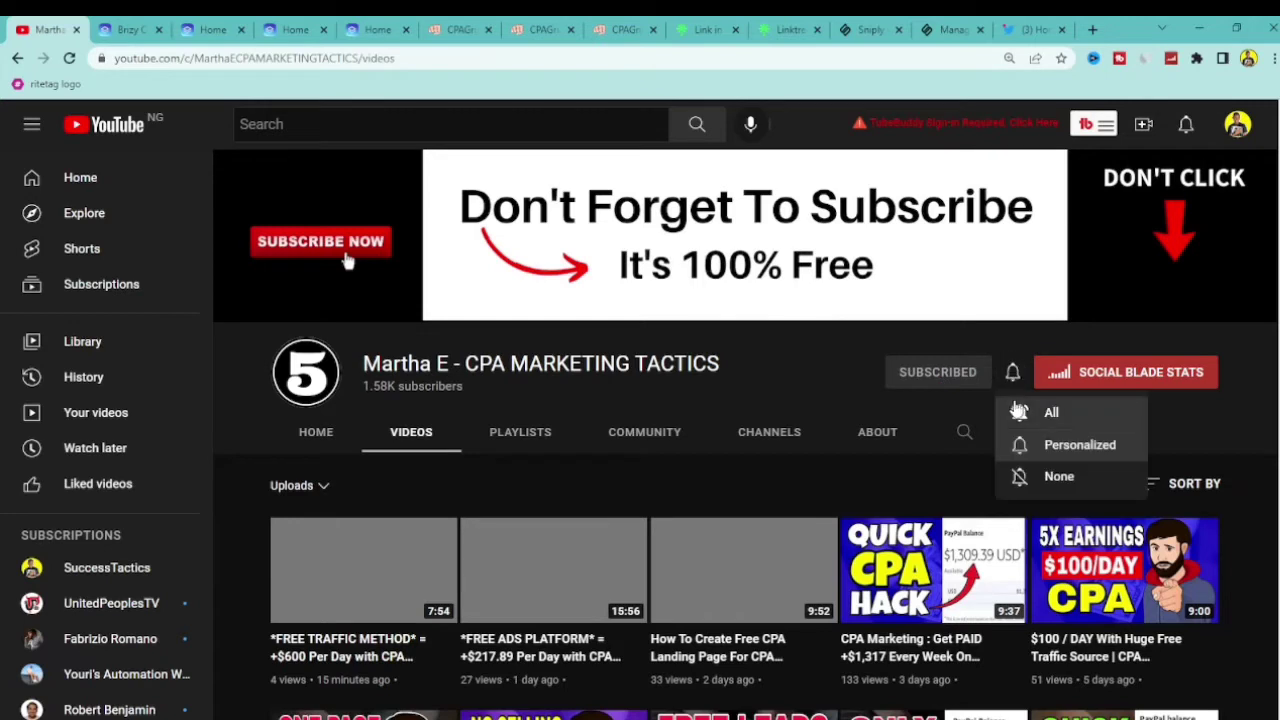
left_click(1014, 409)
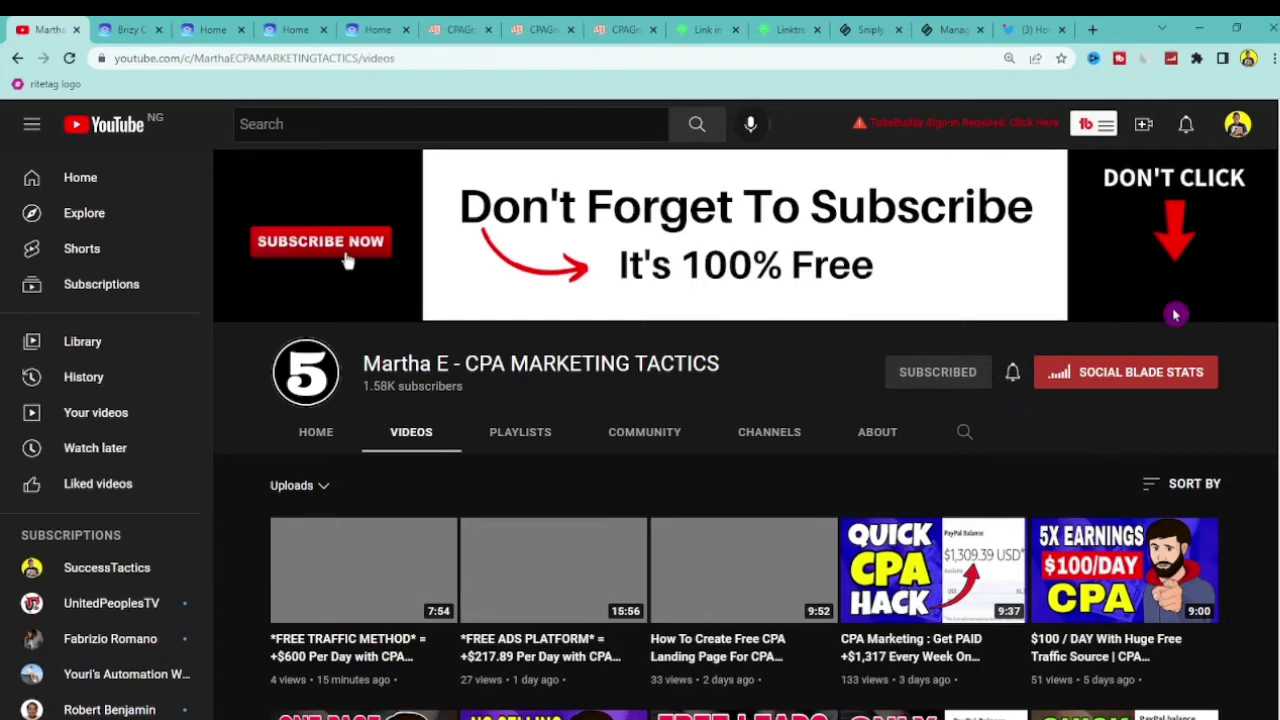
left_click(1012, 372)
left_click(1016, 414)
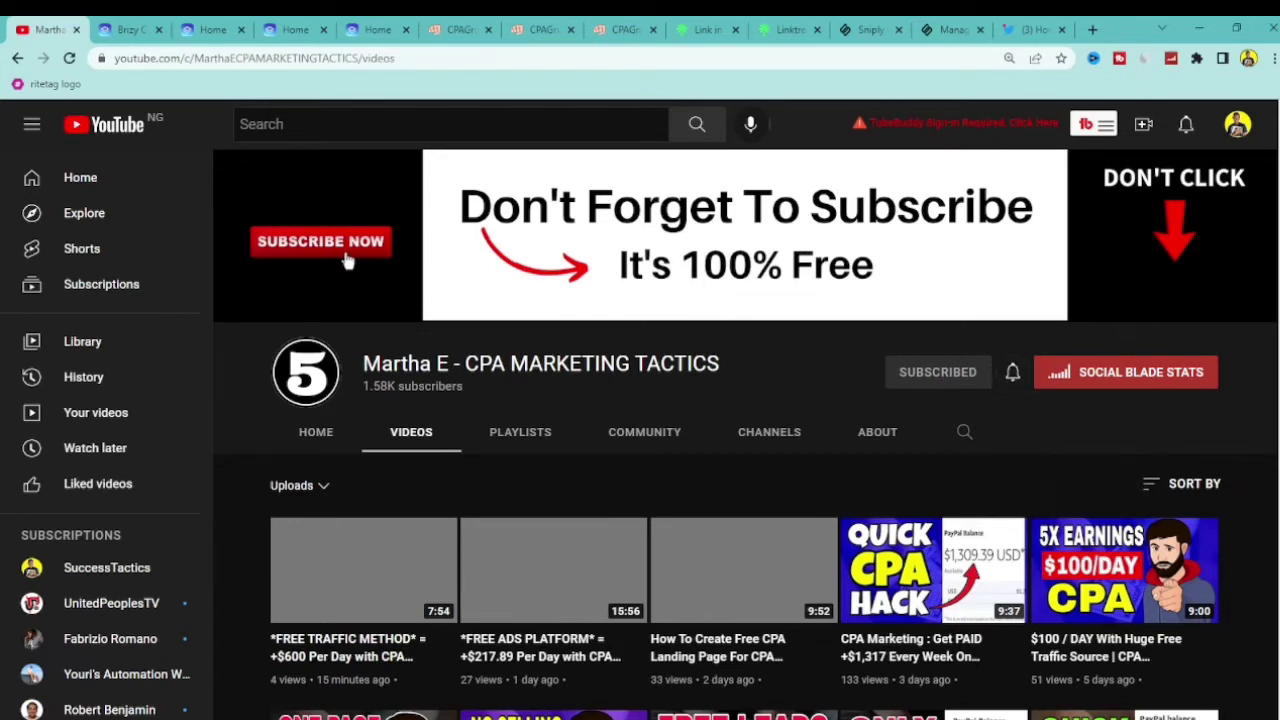
scroll(1006, 420, "down", 3)
scroll(347, 260, "up", 4)
Switch to the Sniply dashboard and examine the list of existing snips for the call-to-action
left_click(868, 29)
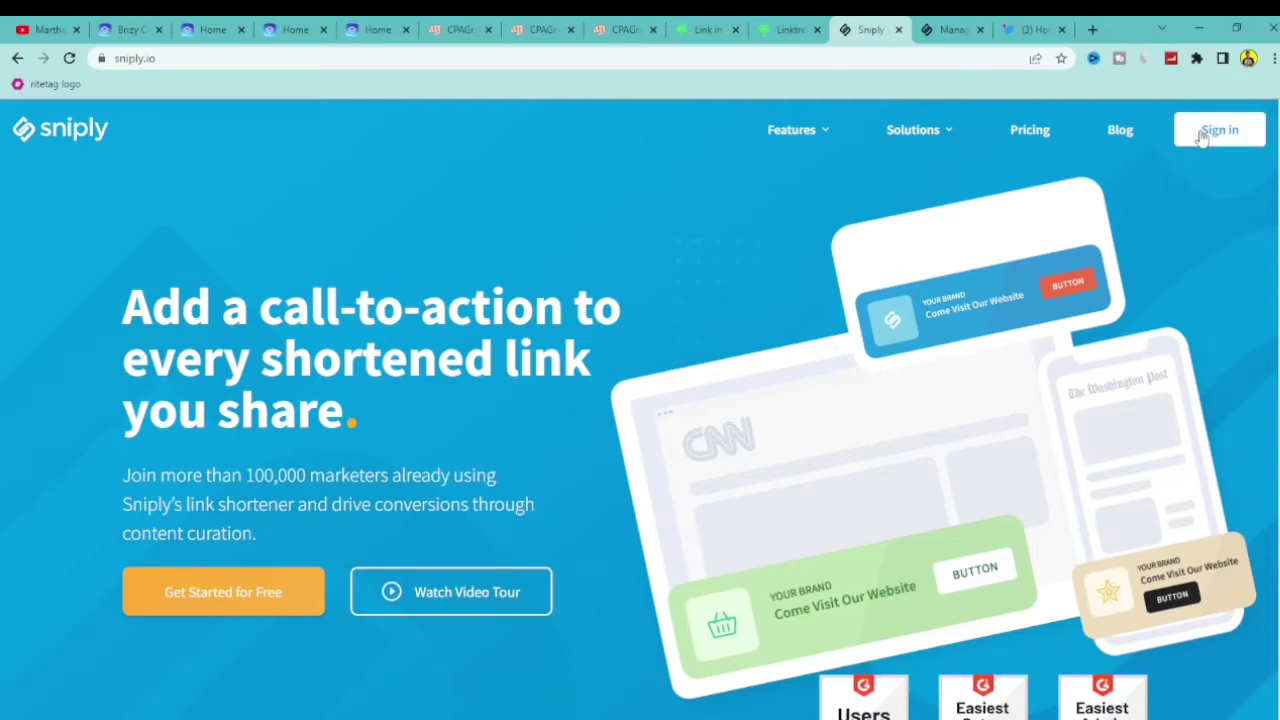
key("ctrl+Tab")
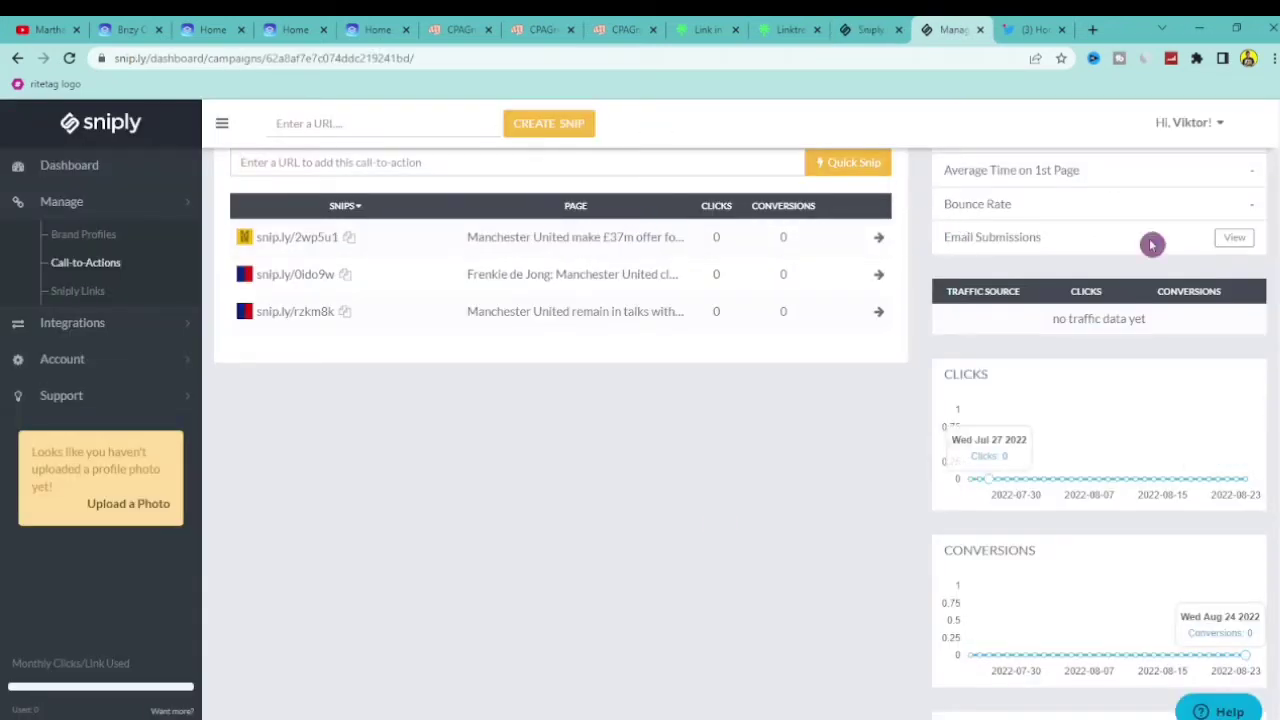
scroll(741, 434, "up", 1)
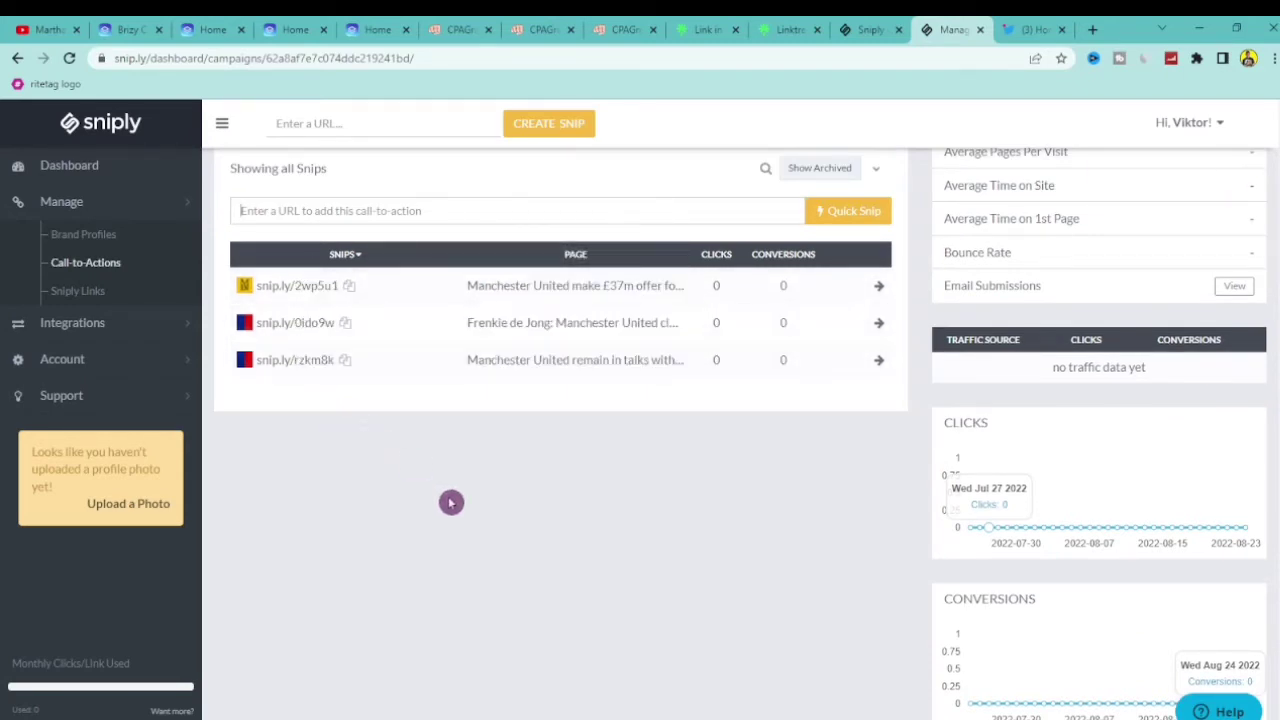
left_click(450, 211)
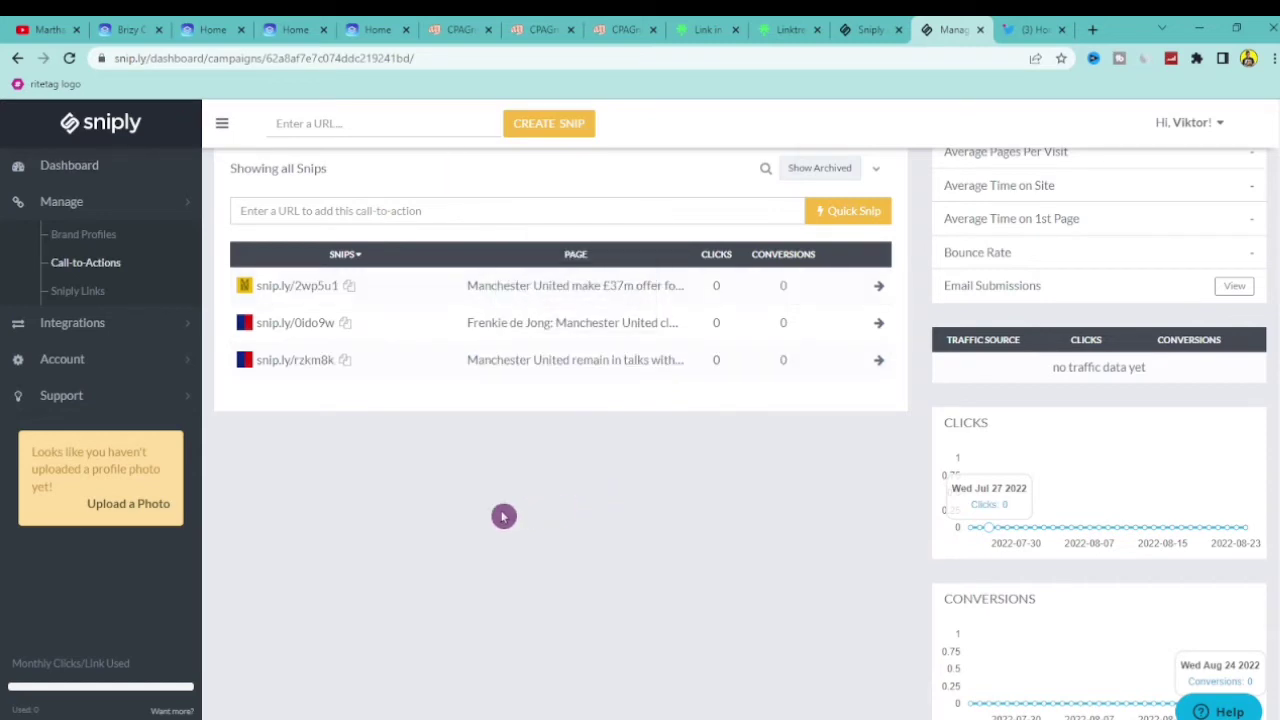
Switch to the CPAGrip registration page and look through the fields of the sign-up form
left_click(450, 27)
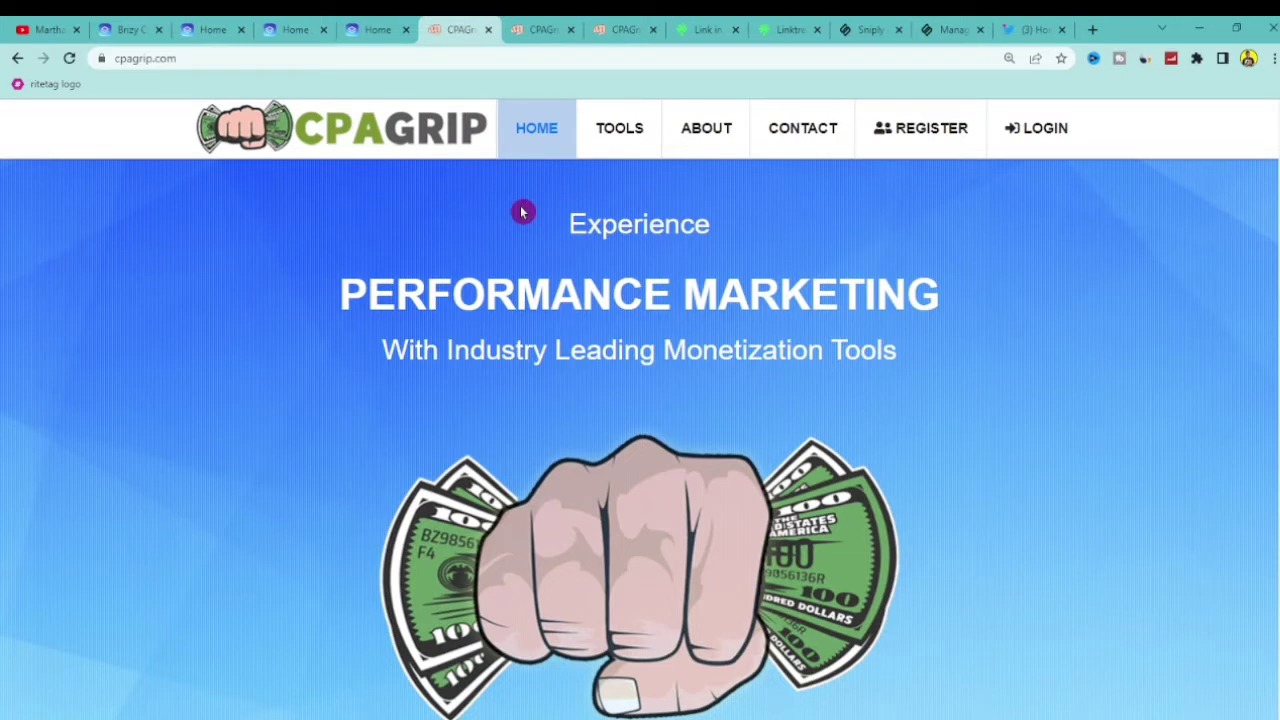
left_click(540, 27)
scroll(640, 440, "down", 1)
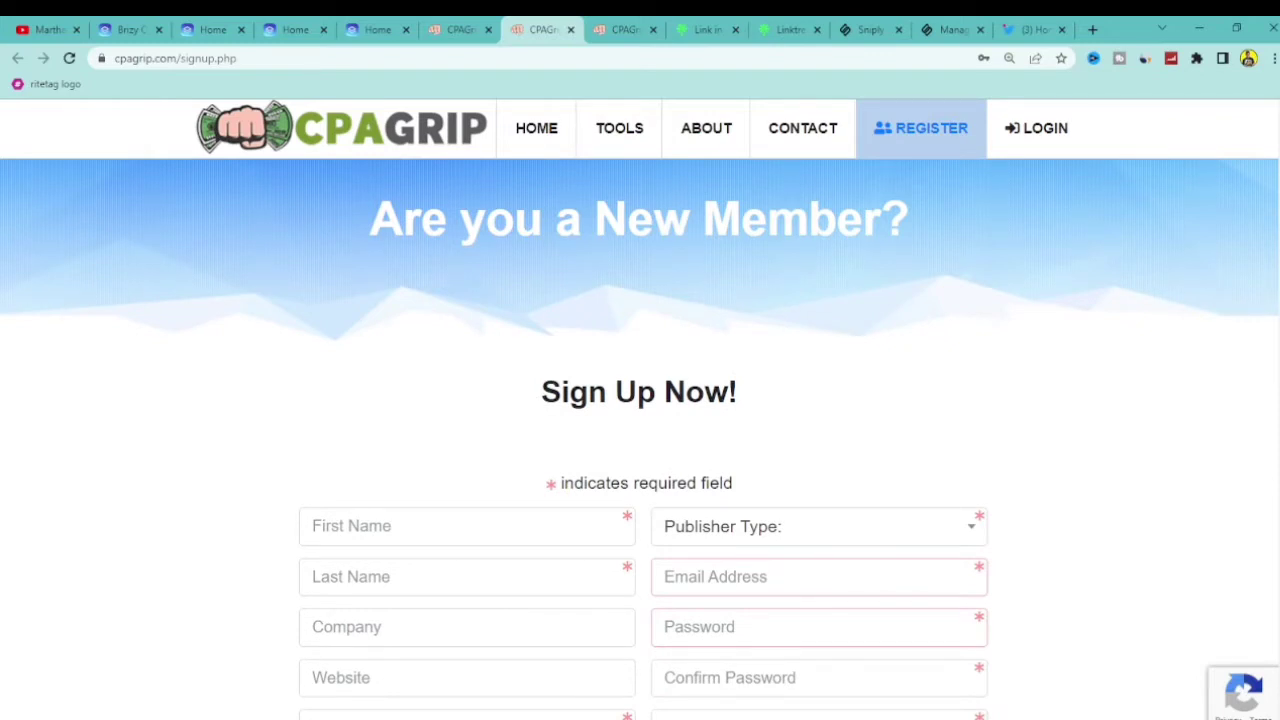
scroll(640, 440, "down", 6)
scroll(640, 440, "up", 7)
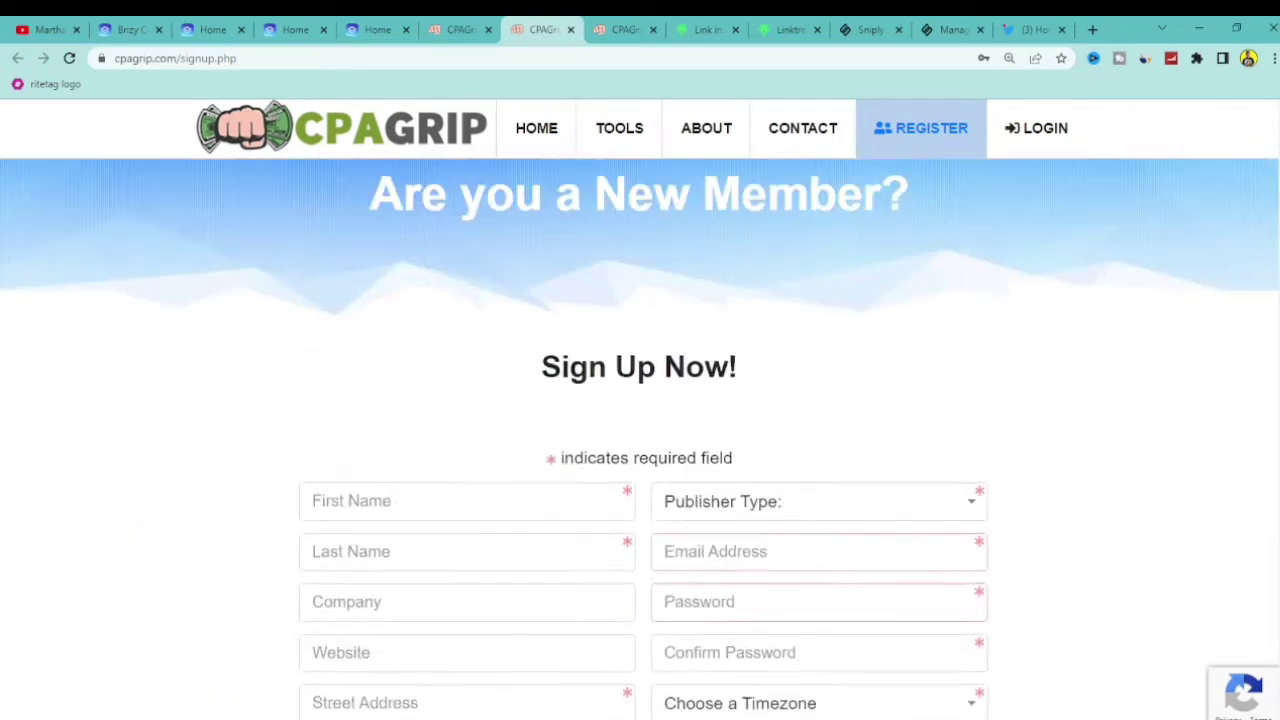
scroll(640, 440, "down", 2)
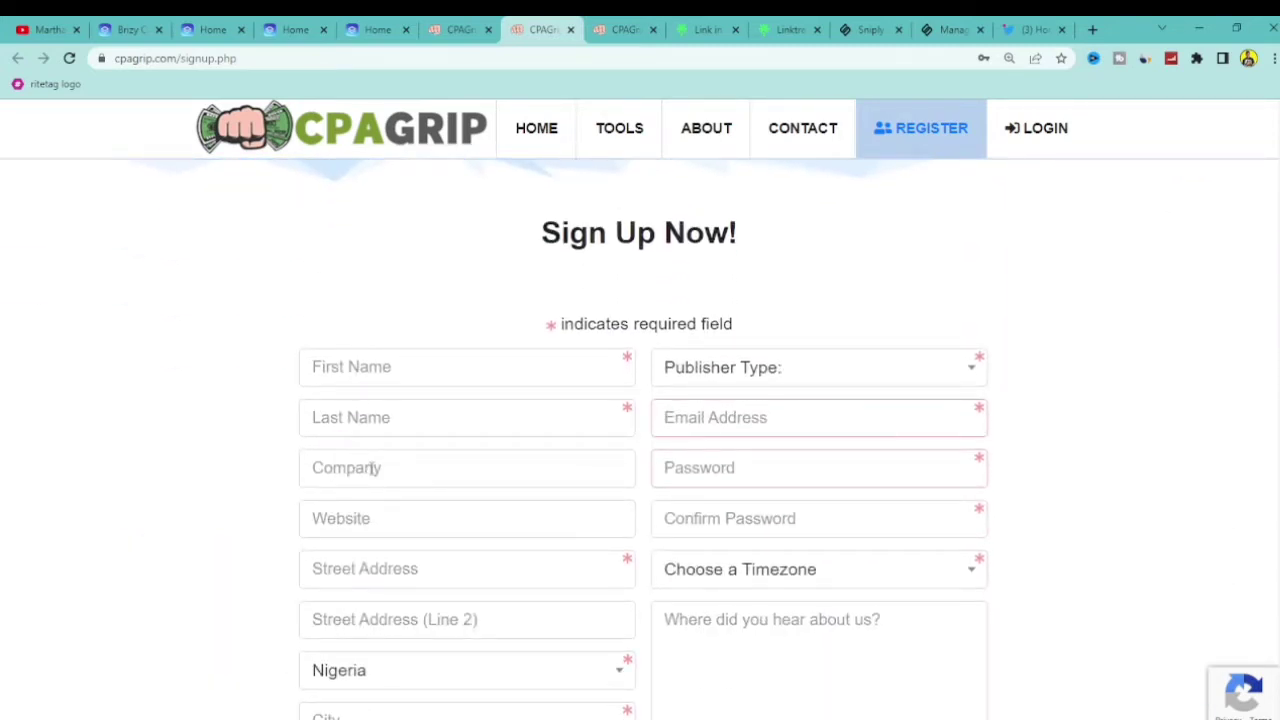
Set the publisher type to Website/Incent and review the remaining fields and agreements of the sign-up form
left_click(768, 382)
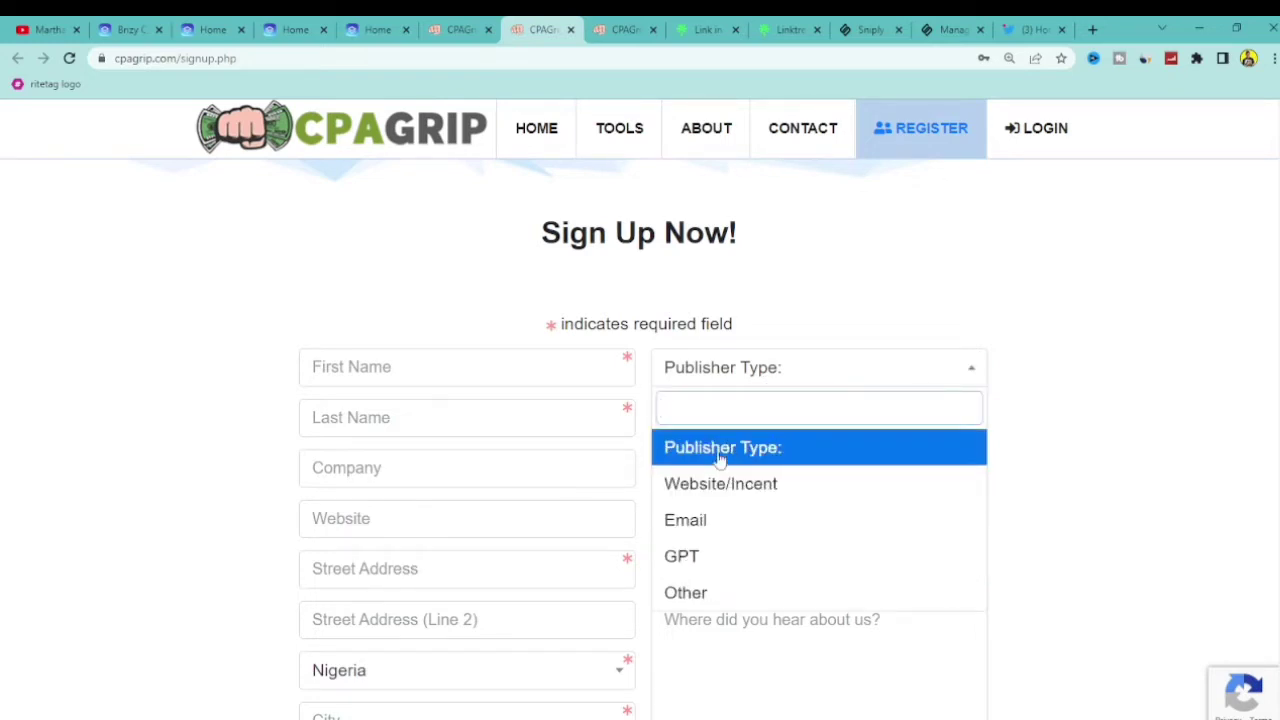
left_click(737, 483)
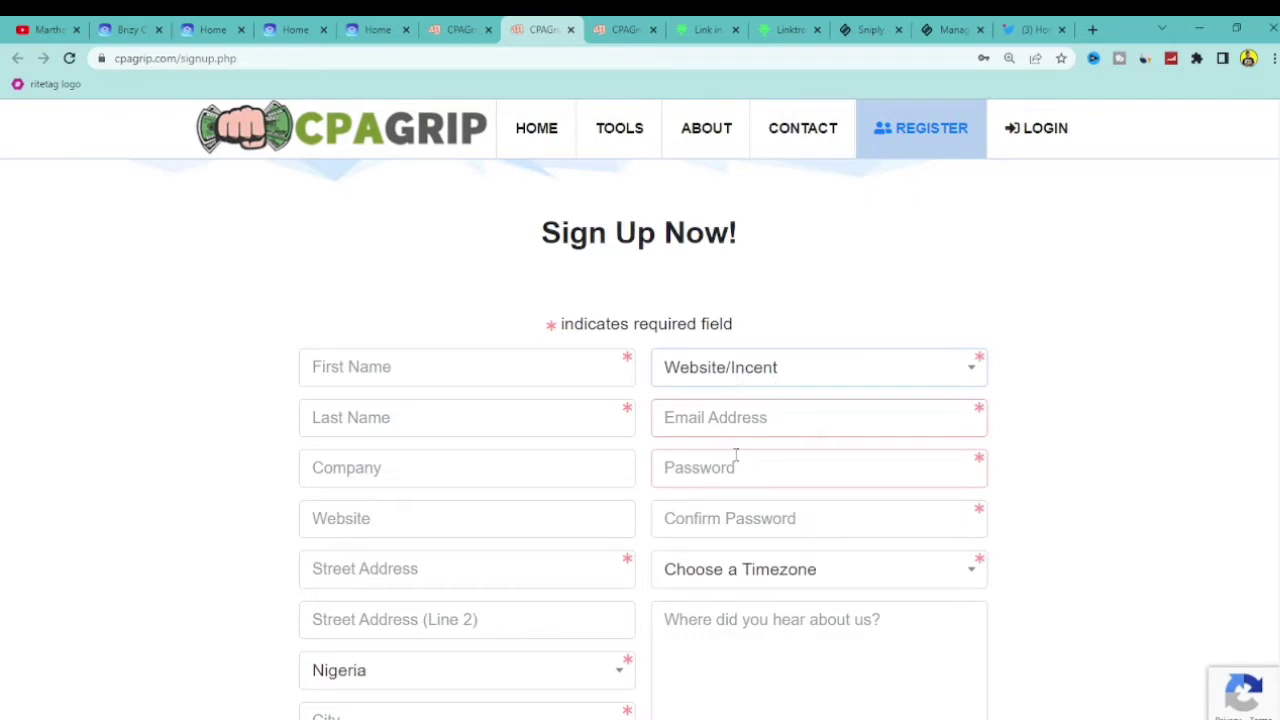
scroll(640, 450, "down", 3)
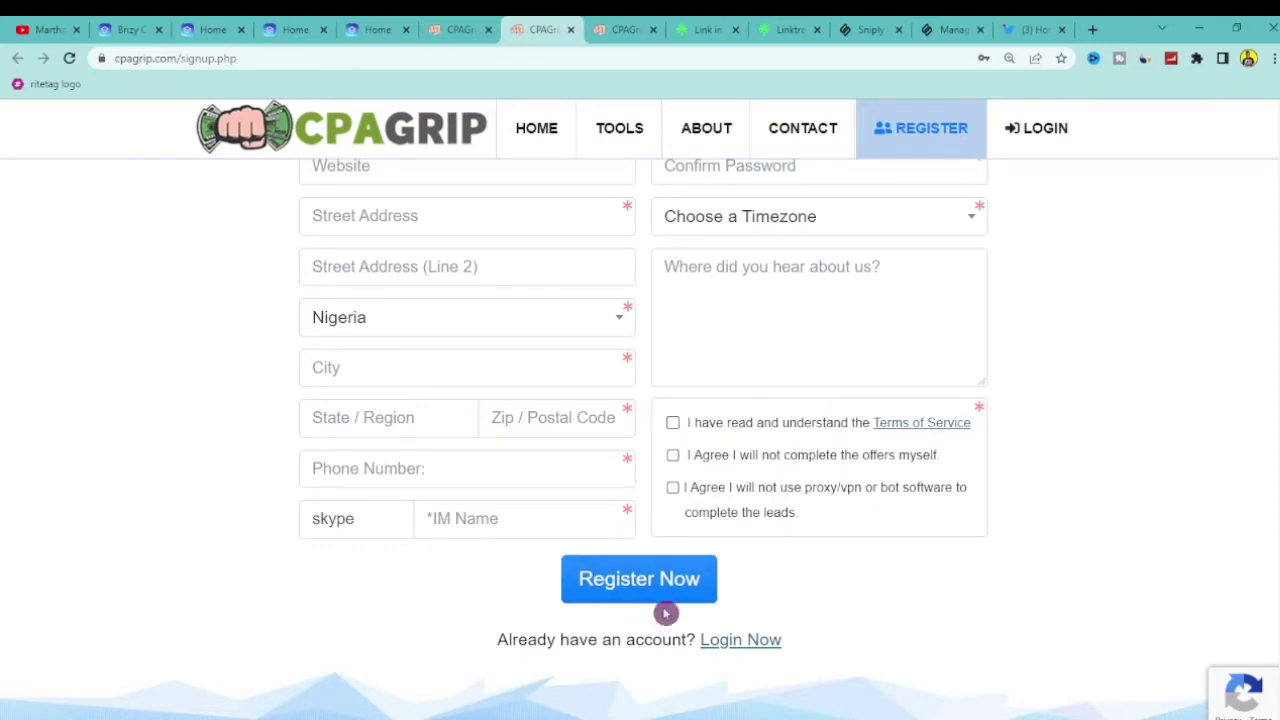
Switch to the CPAGrip affiliate dashboard and open the My Offers list
left_click(603, 22)
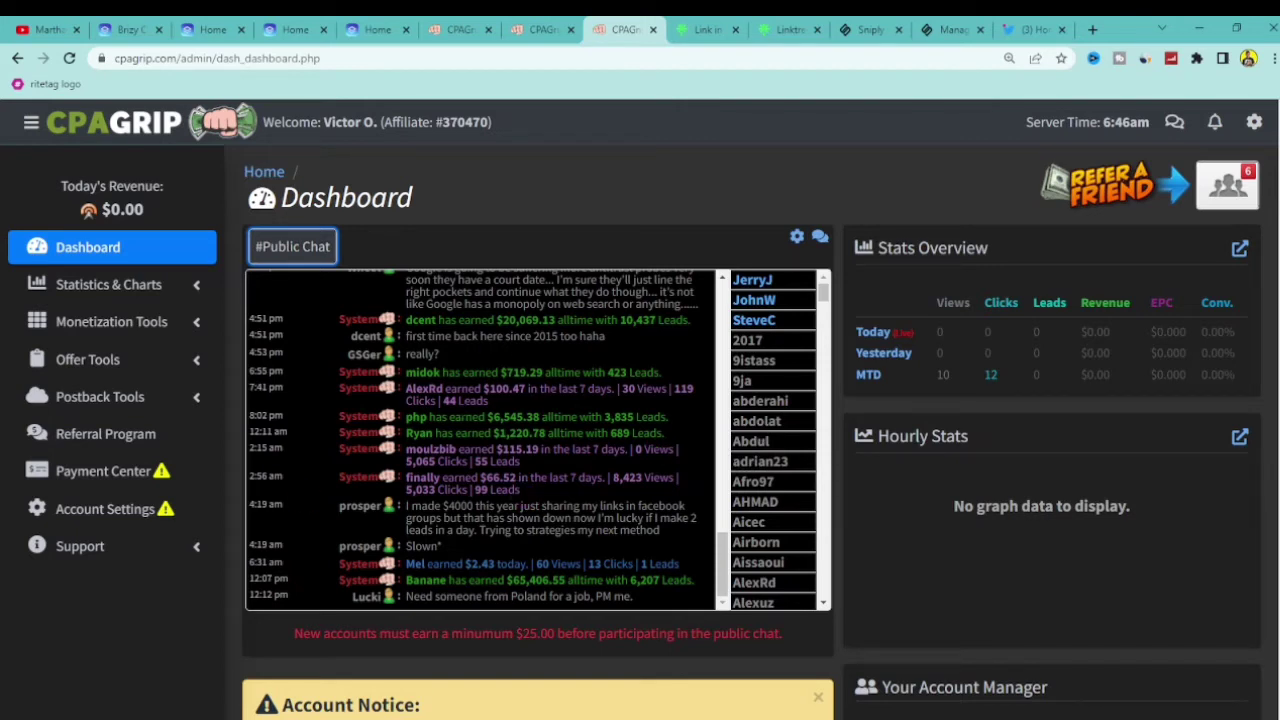
left_click(100, 362)
left_click(120, 408)
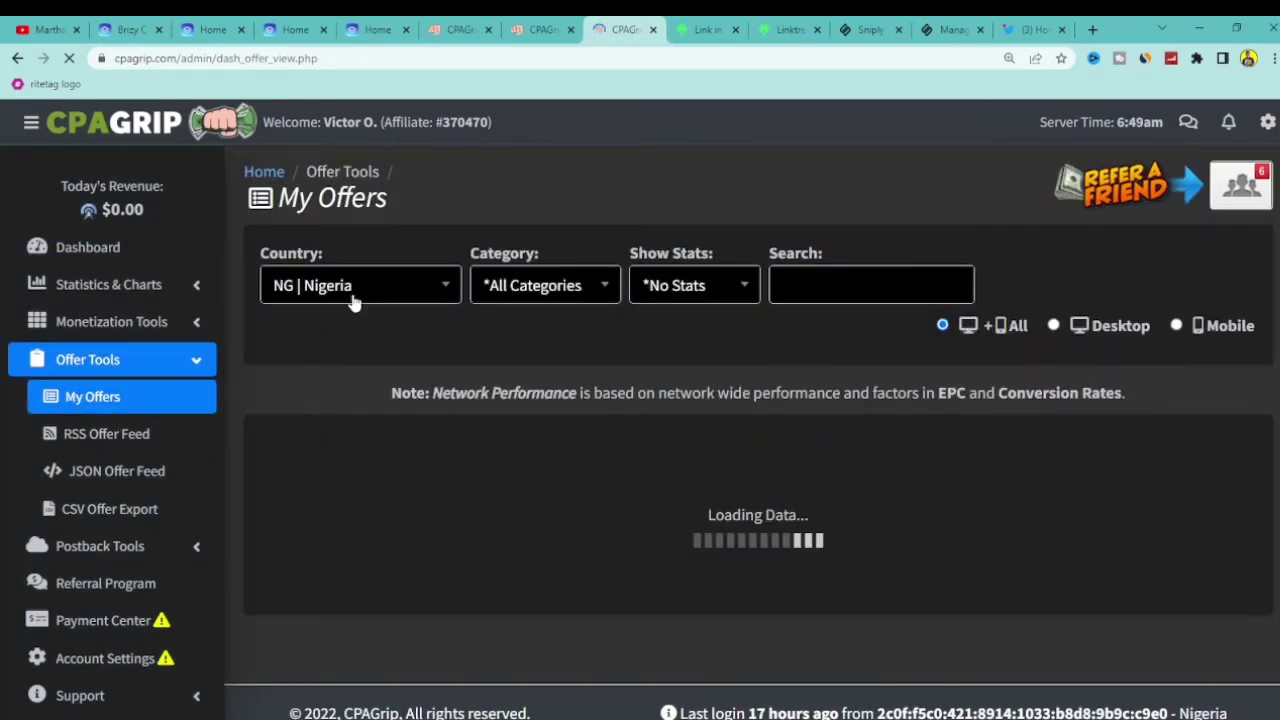
Filter the offers to the country US | United States and to mobile offers only
left_click(353, 290)
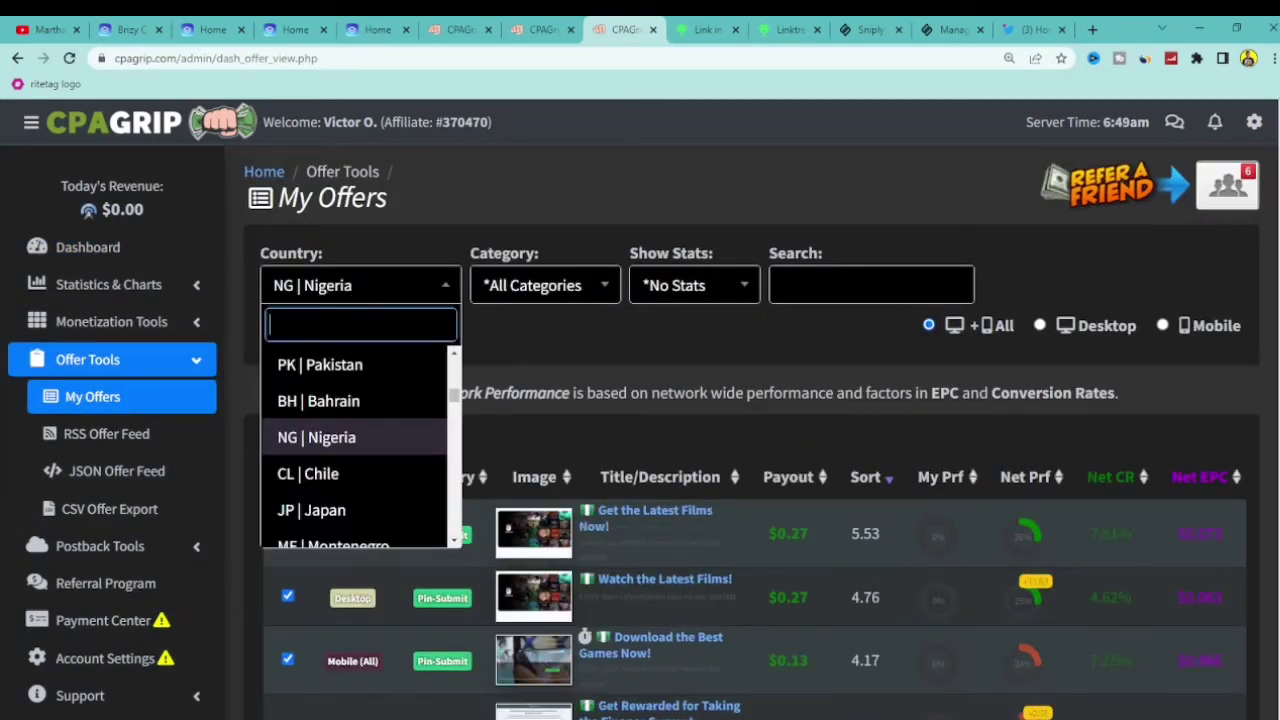
type("uni")
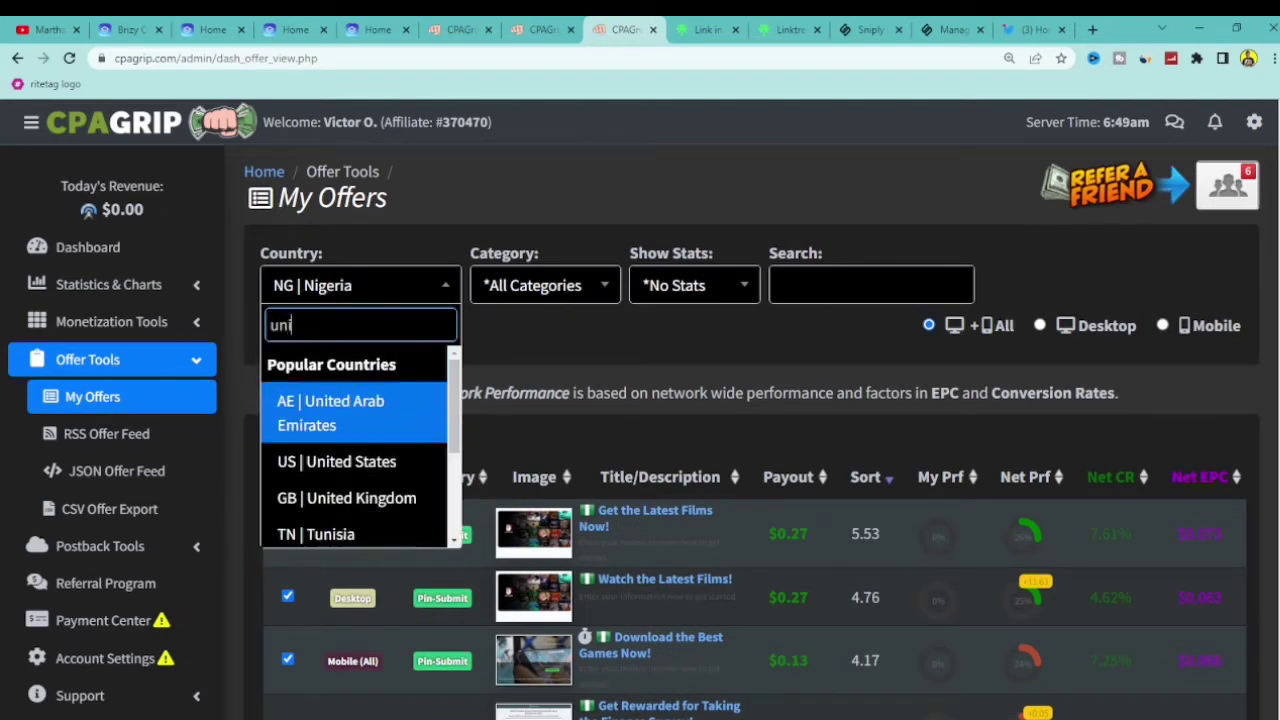
left_click(350, 461)
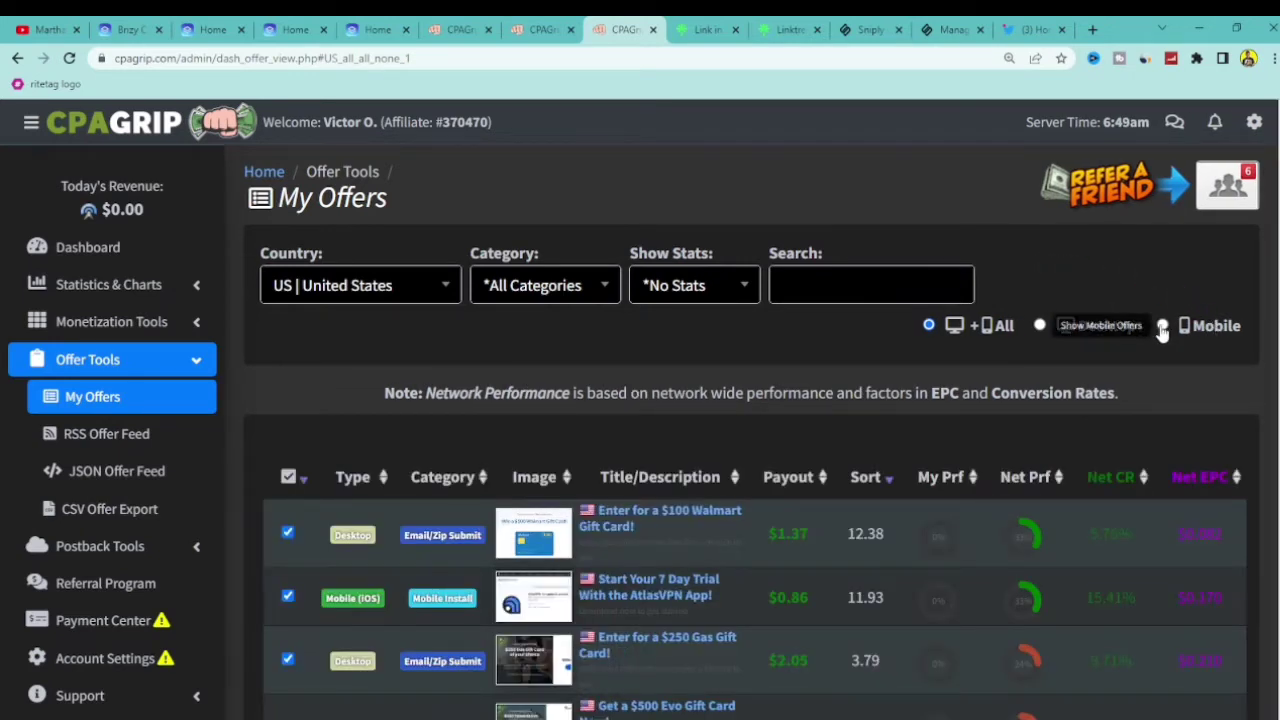
left_click(1162, 327)
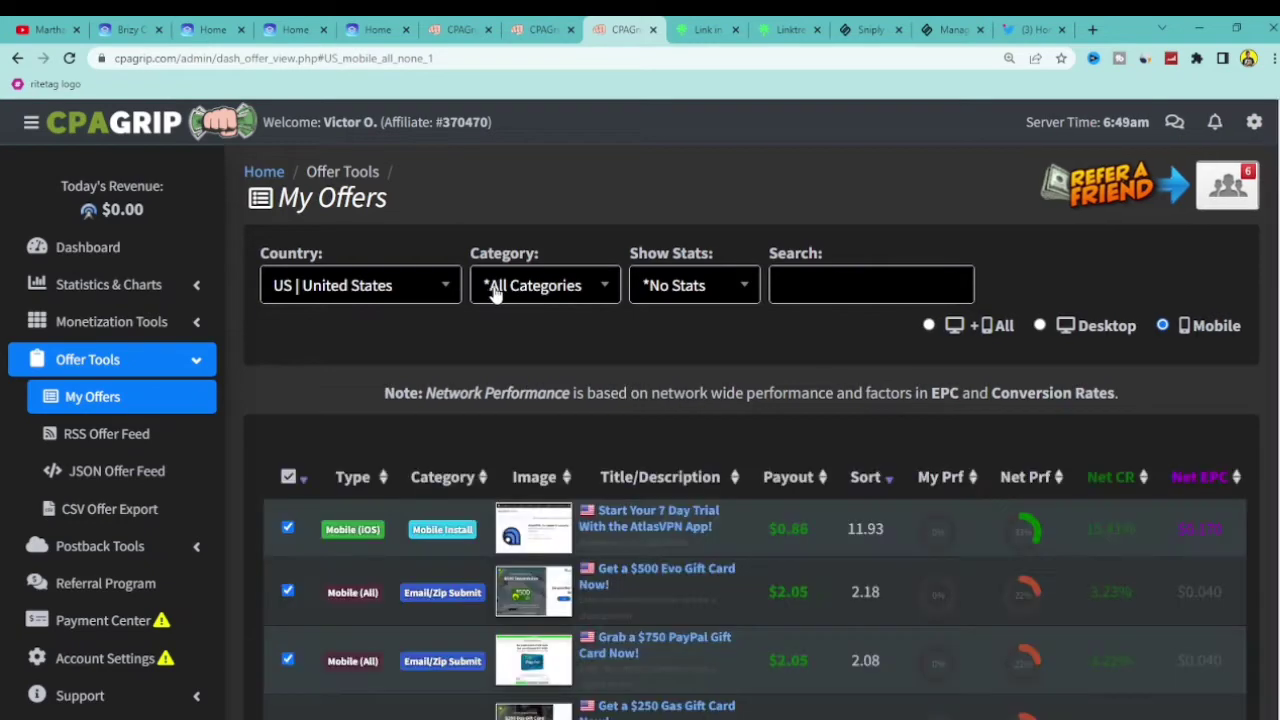
Open the "Get a $500 Evo Gift Card Now!" offer and copy its tracking link
scroll(700, 400, "down", 2)
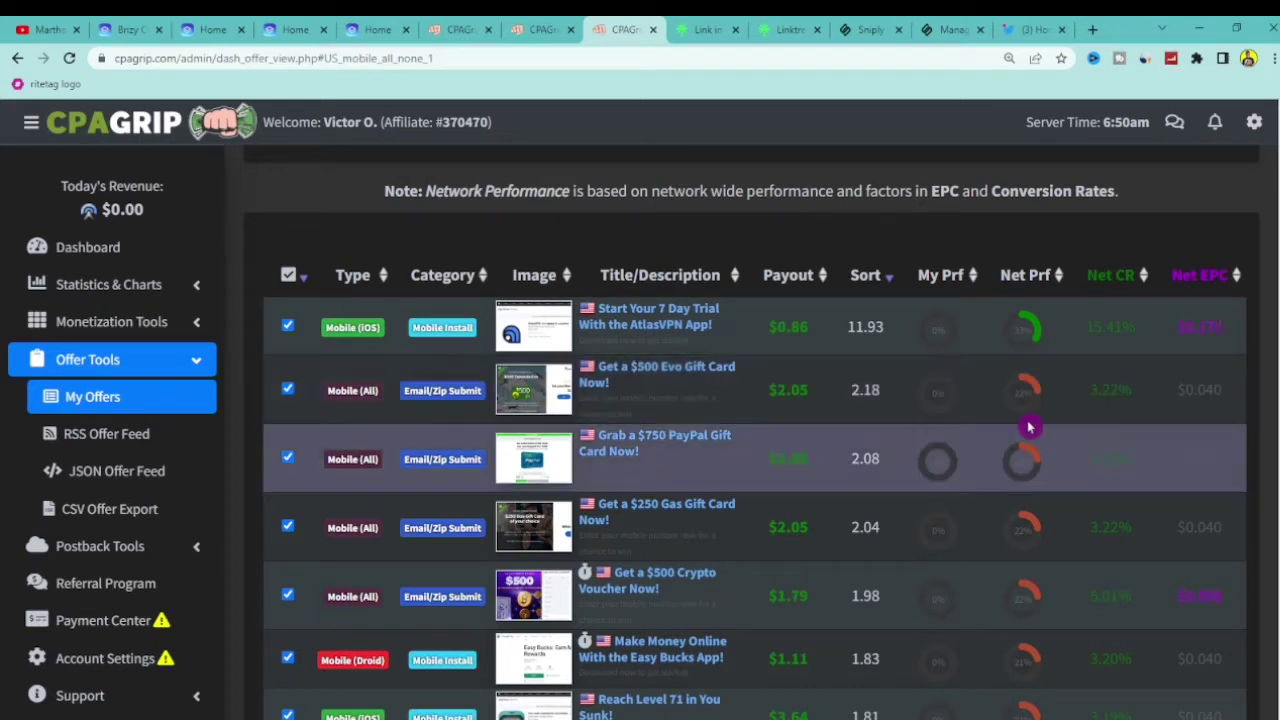
mouse_move(1037, 390)
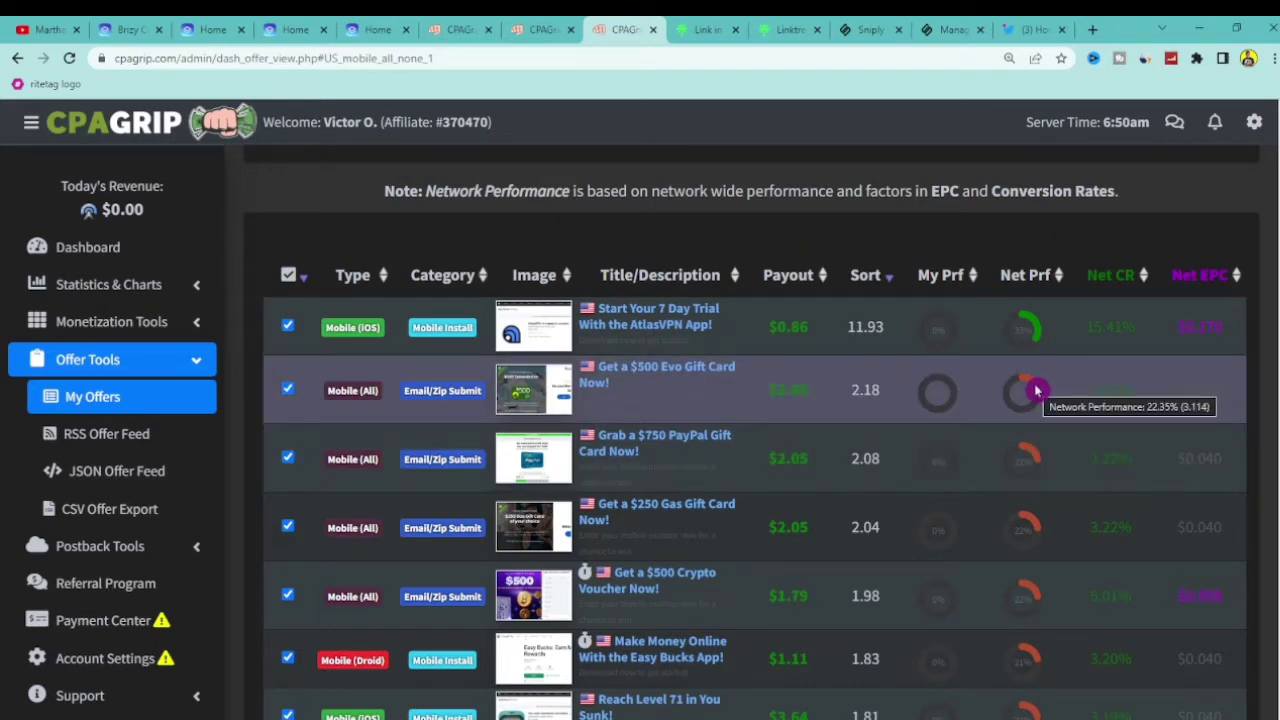
left_click(662, 368)
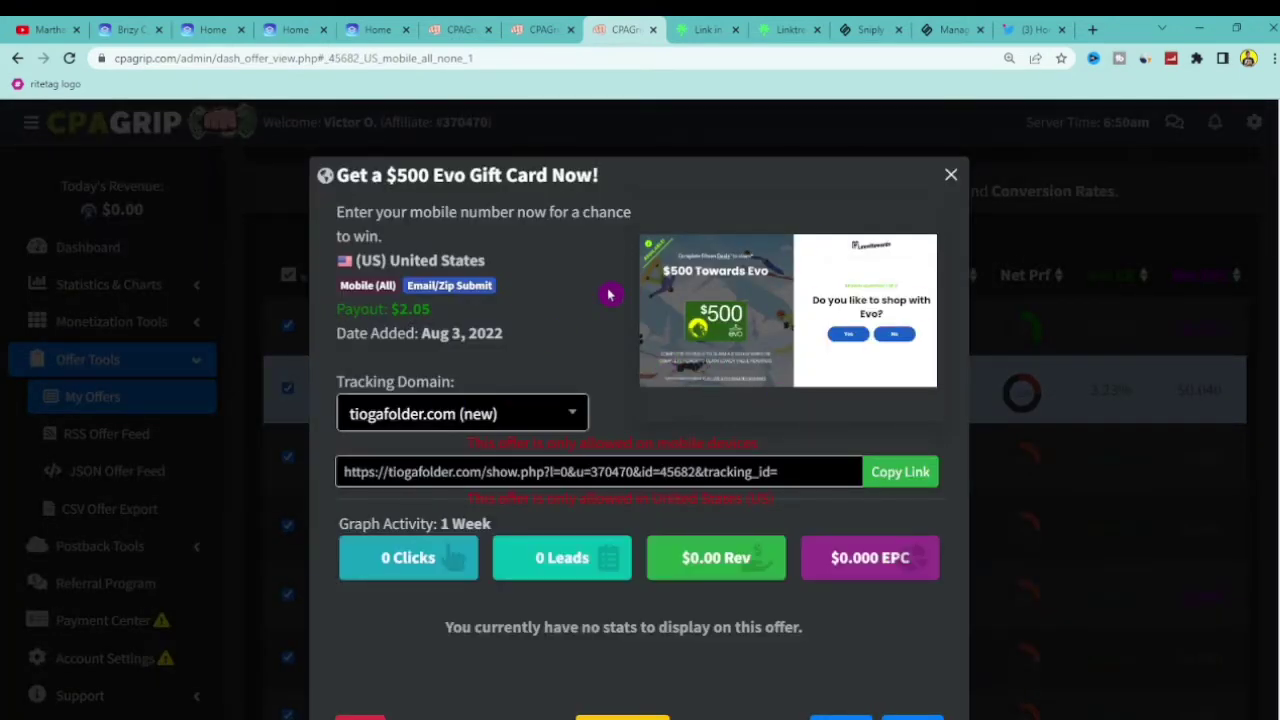
left_click(918, 472)
Switch to Twitter and browse the home feed and the trending topics
left_click(1030, 30)
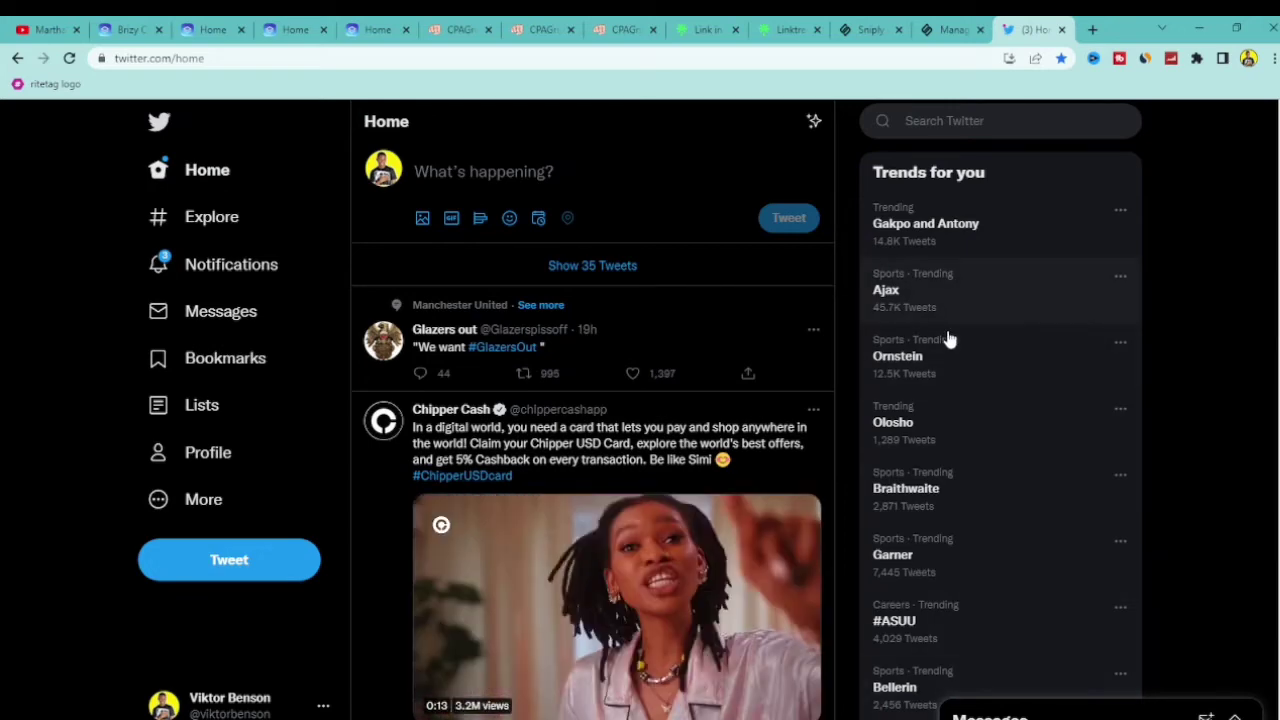
scroll(948, 337, "down", 4)
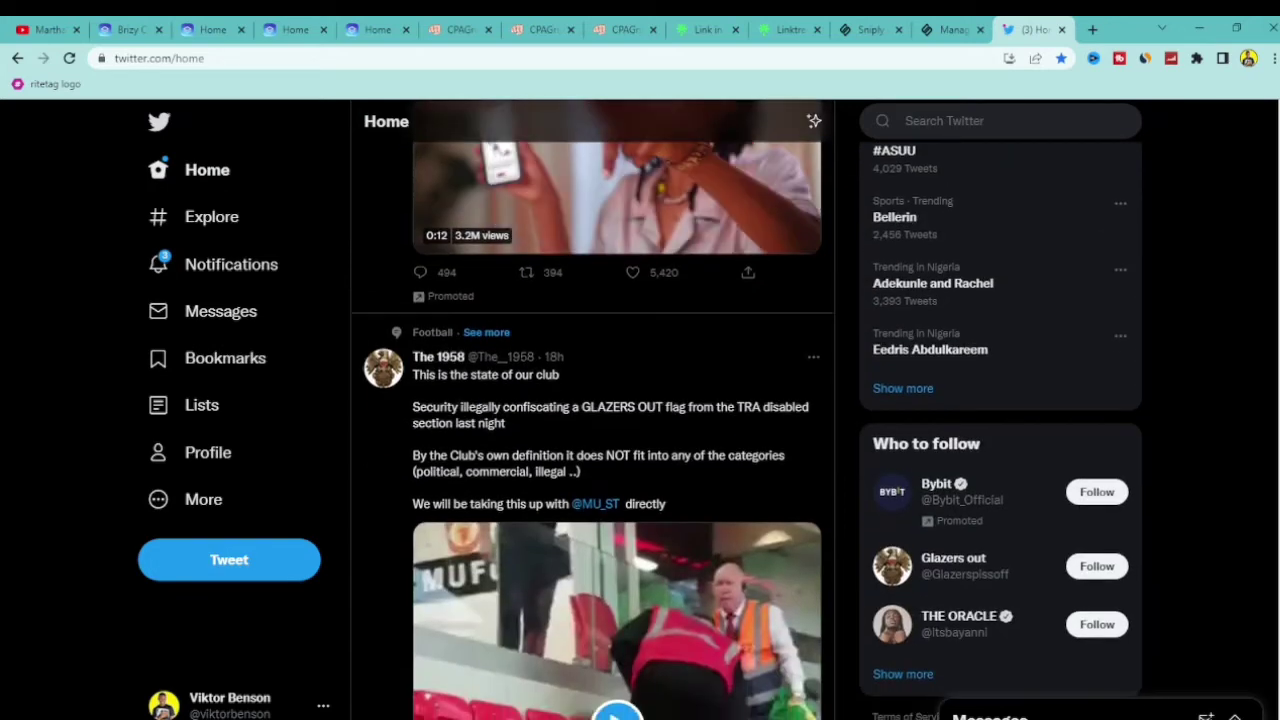
scroll(747, 410, "up", 3)
scroll(592, 410, "up", 2)
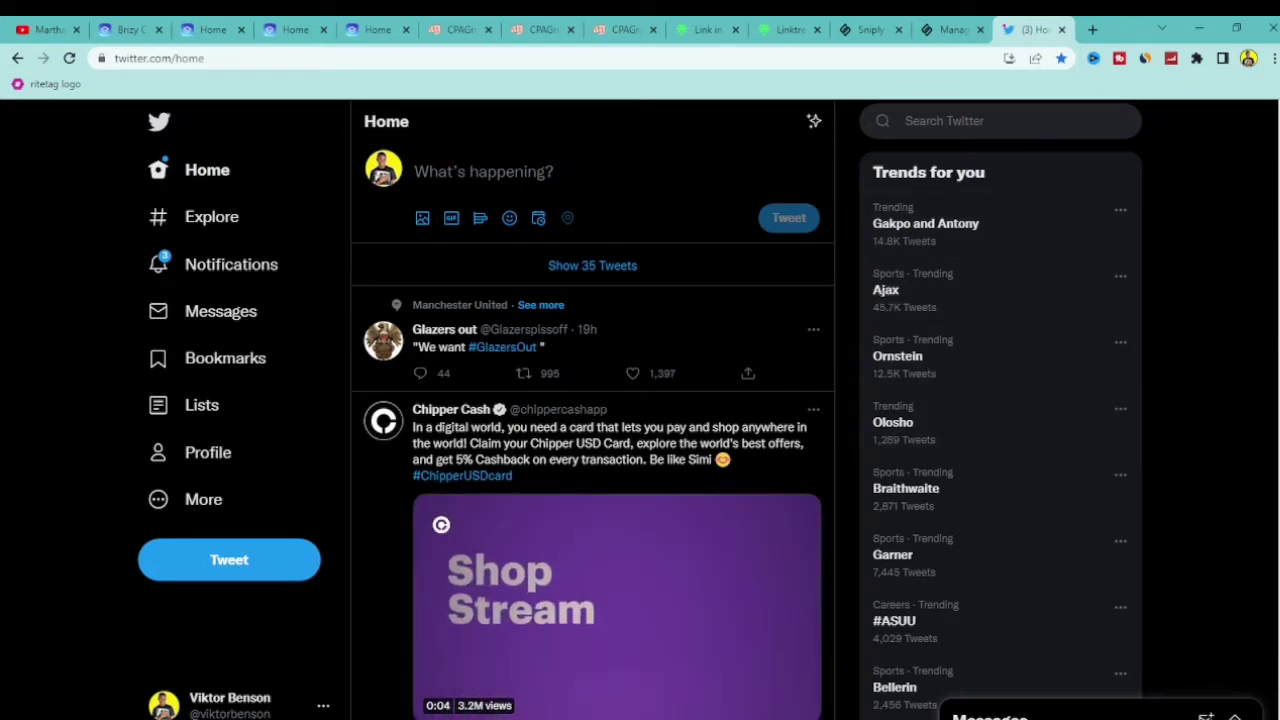
scroll(747, 416, "down", 5)
scroll(592, 416, "up", 5)
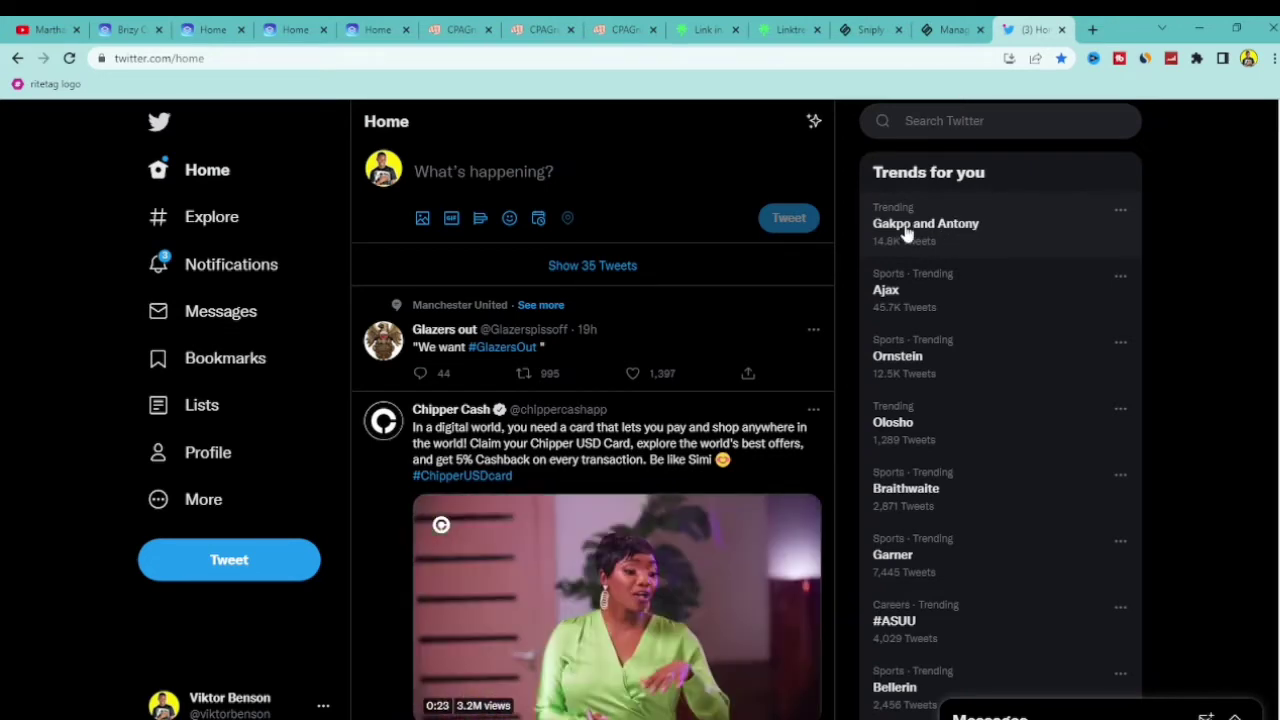
Open the Google home page in a new browser tab
left_click(1090, 37)
type("gog")
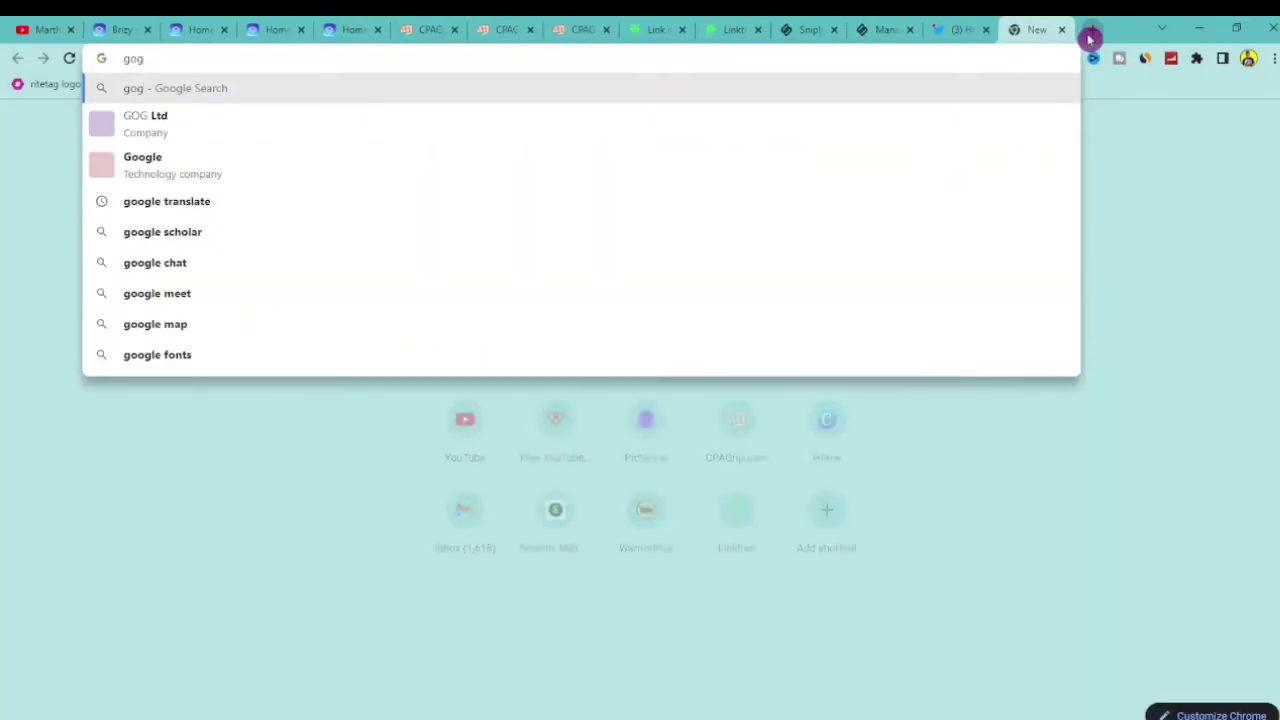
key("BackSpace")
type("oo")
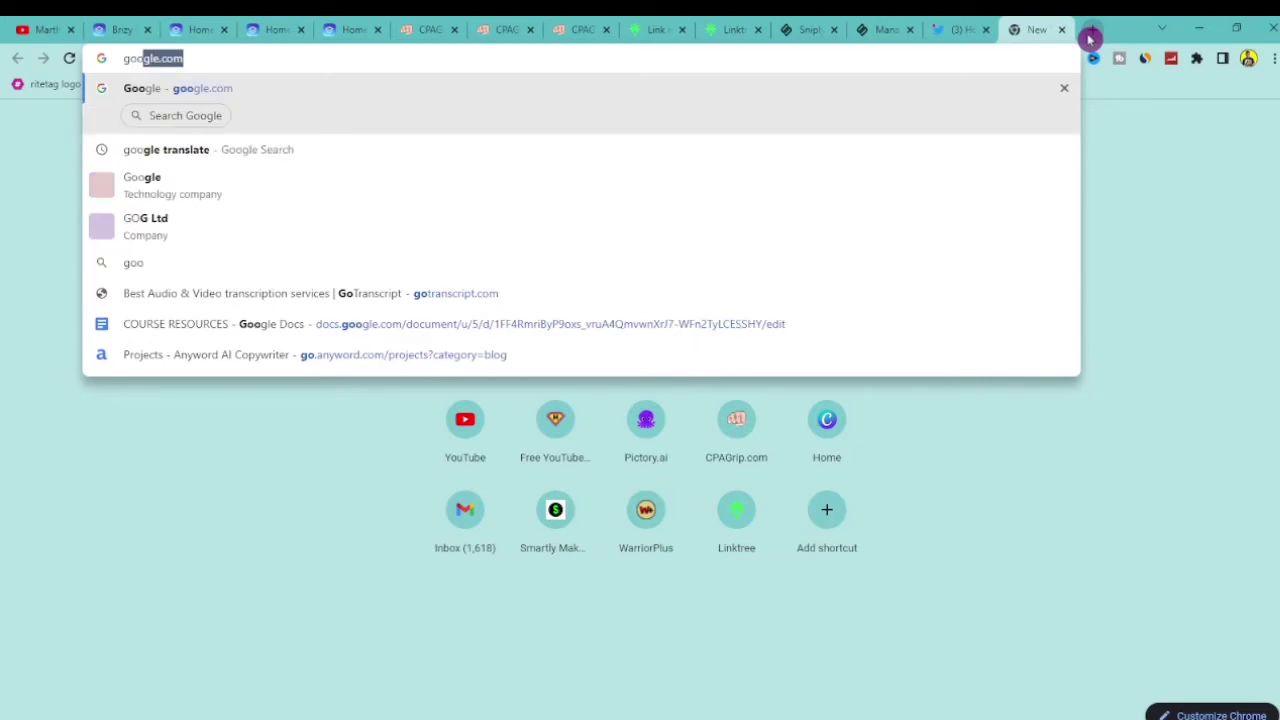
key("Return")
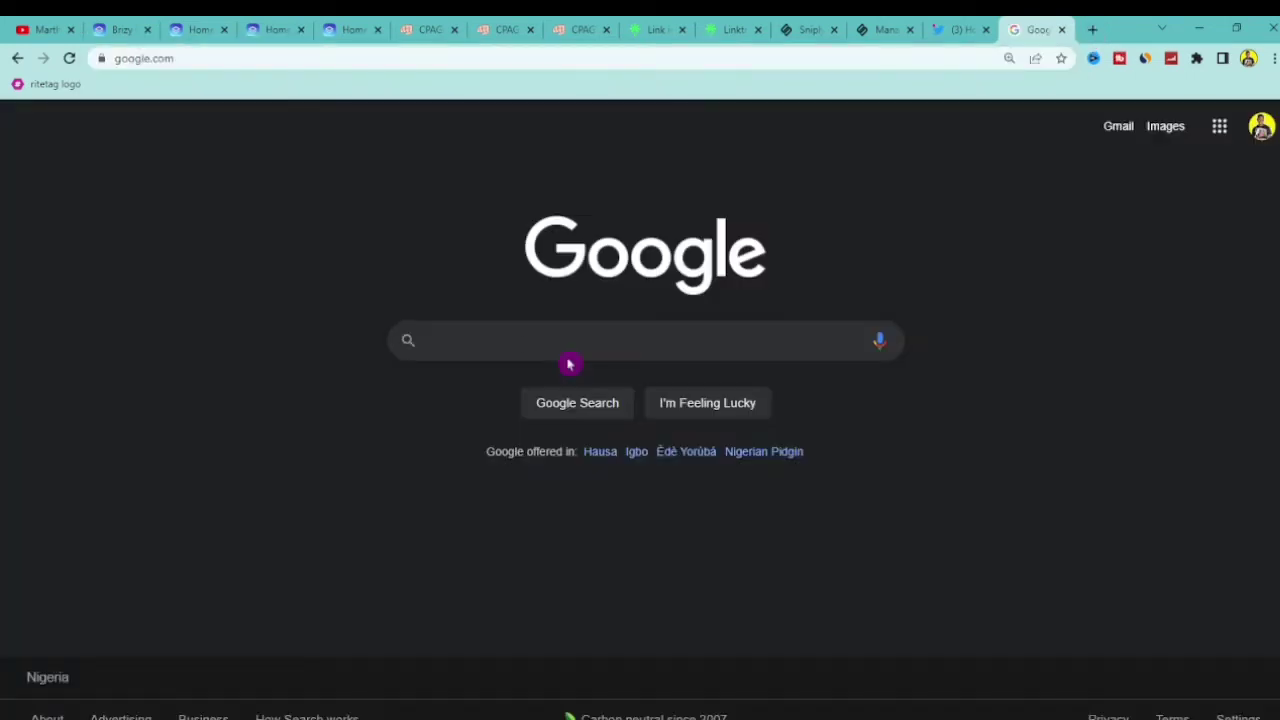
Search Google for "gakpo and antony" and show the news results
left_click(521, 341)
type("gakp")
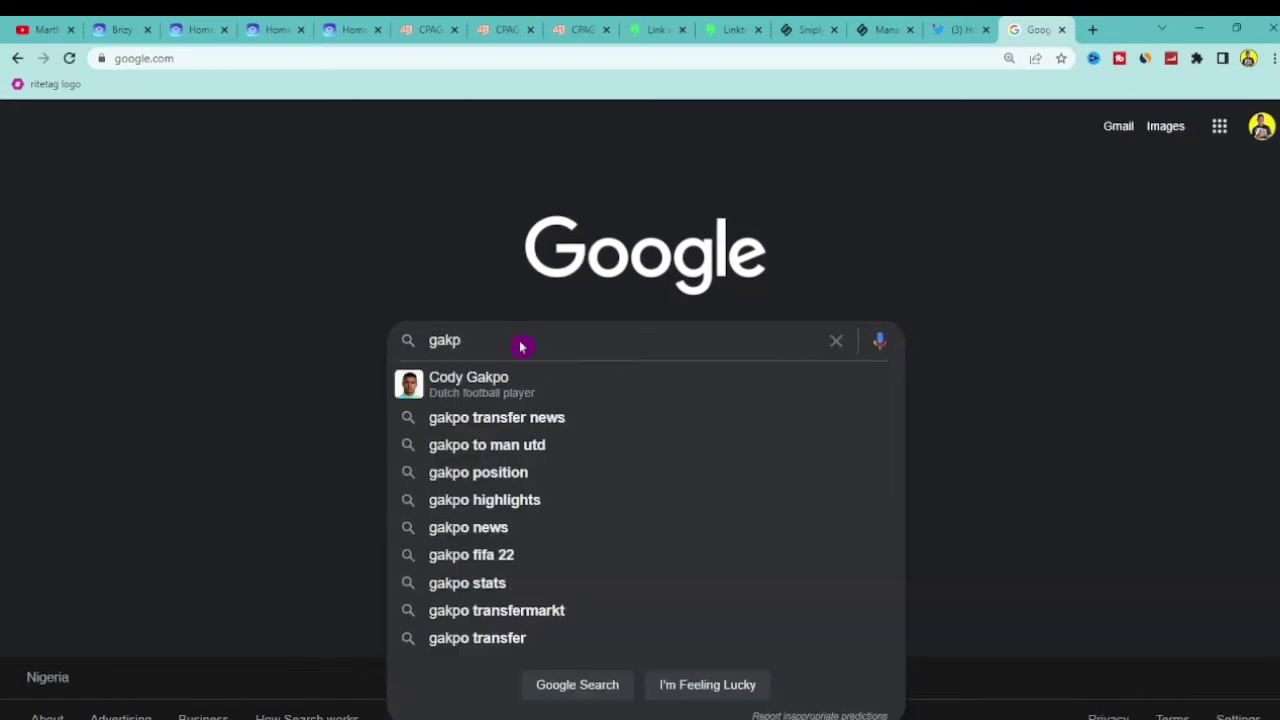
type("o and")
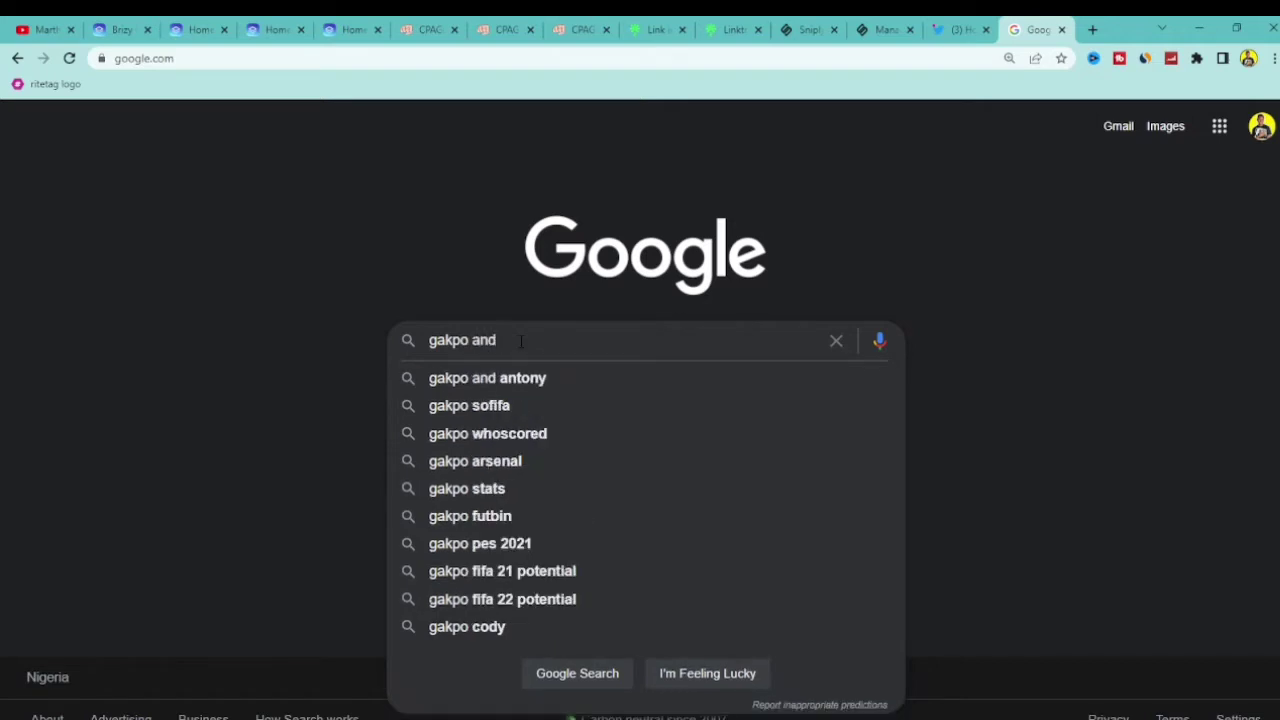
left_click(486, 380)
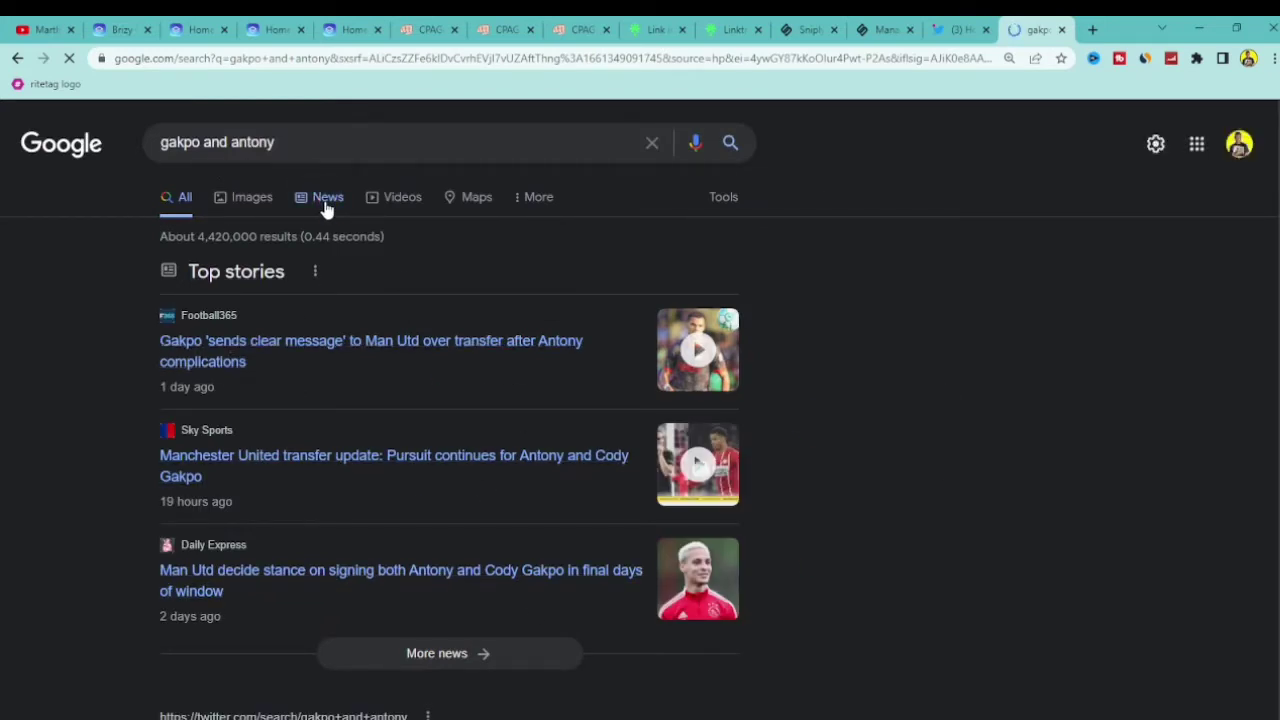
left_click(325, 205)
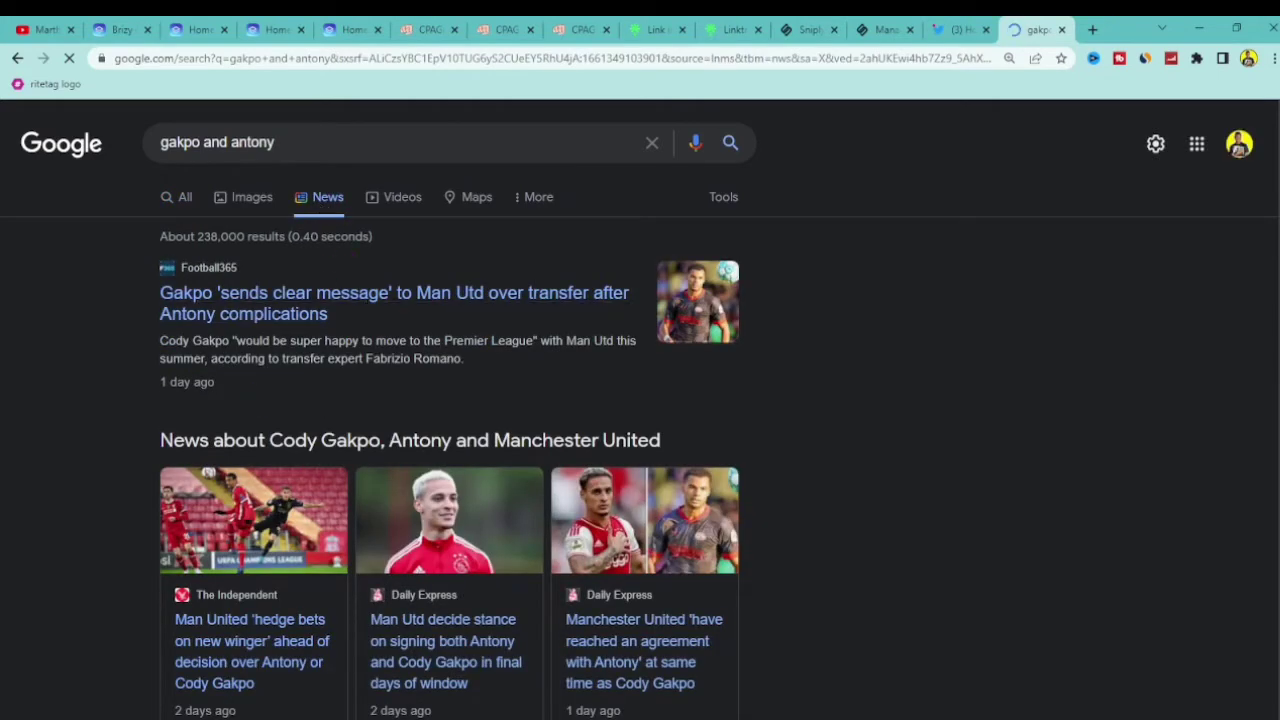
Open the Football365 Gakpo transfer article and the Sky Sports Antony and Cody Gakpo transfer update in new tabs and skim both
scroll(786, 229, "down", 1)
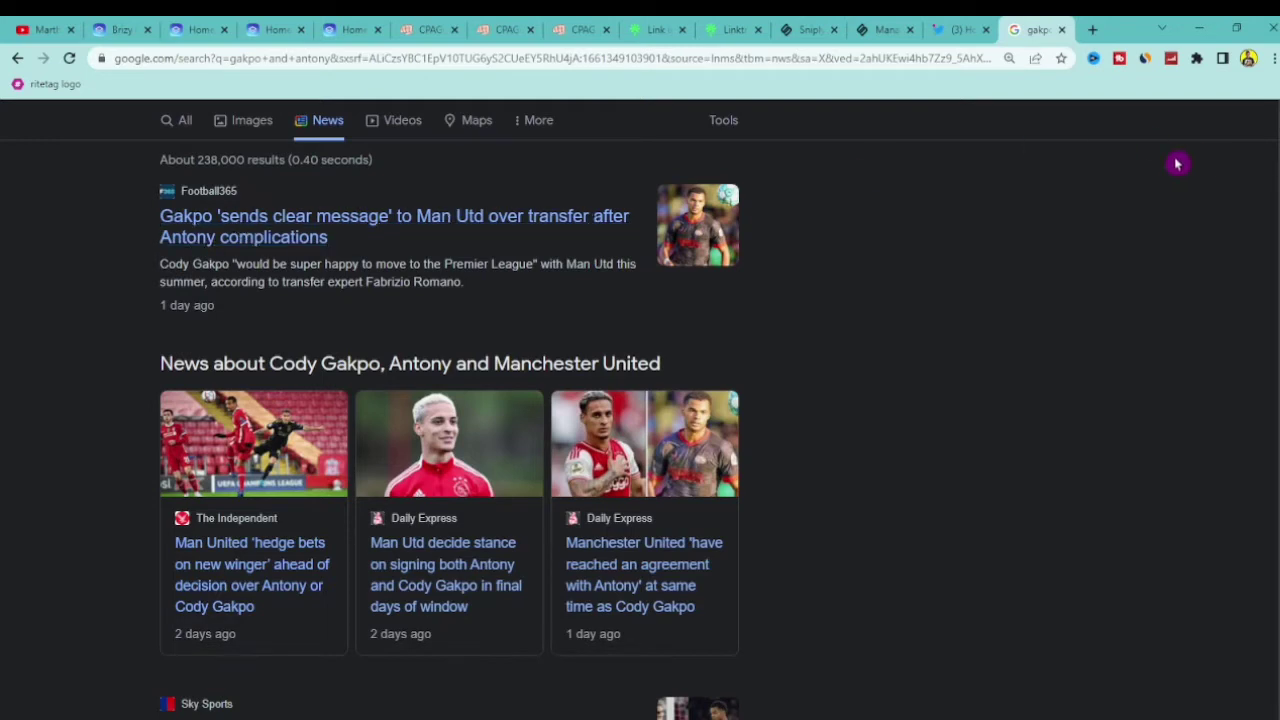
right_click(290, 226)
left_click(330, 231)
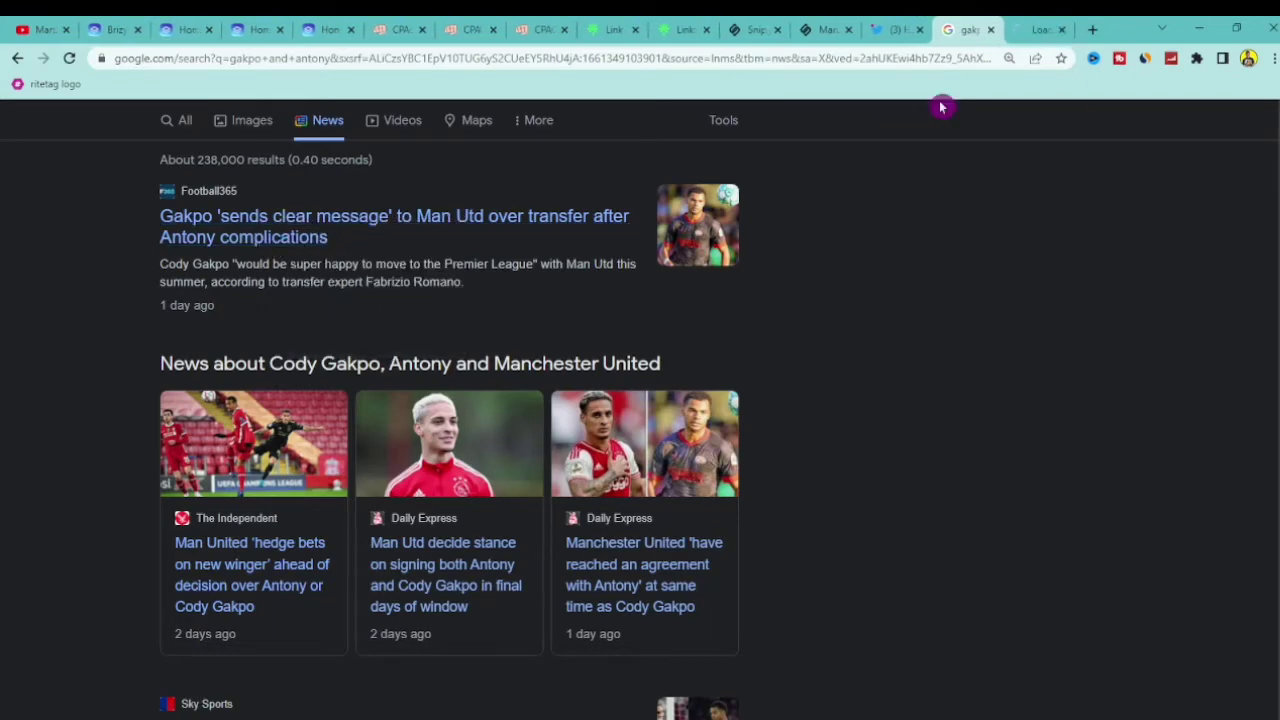
scroll(519, 507, "down", 3)
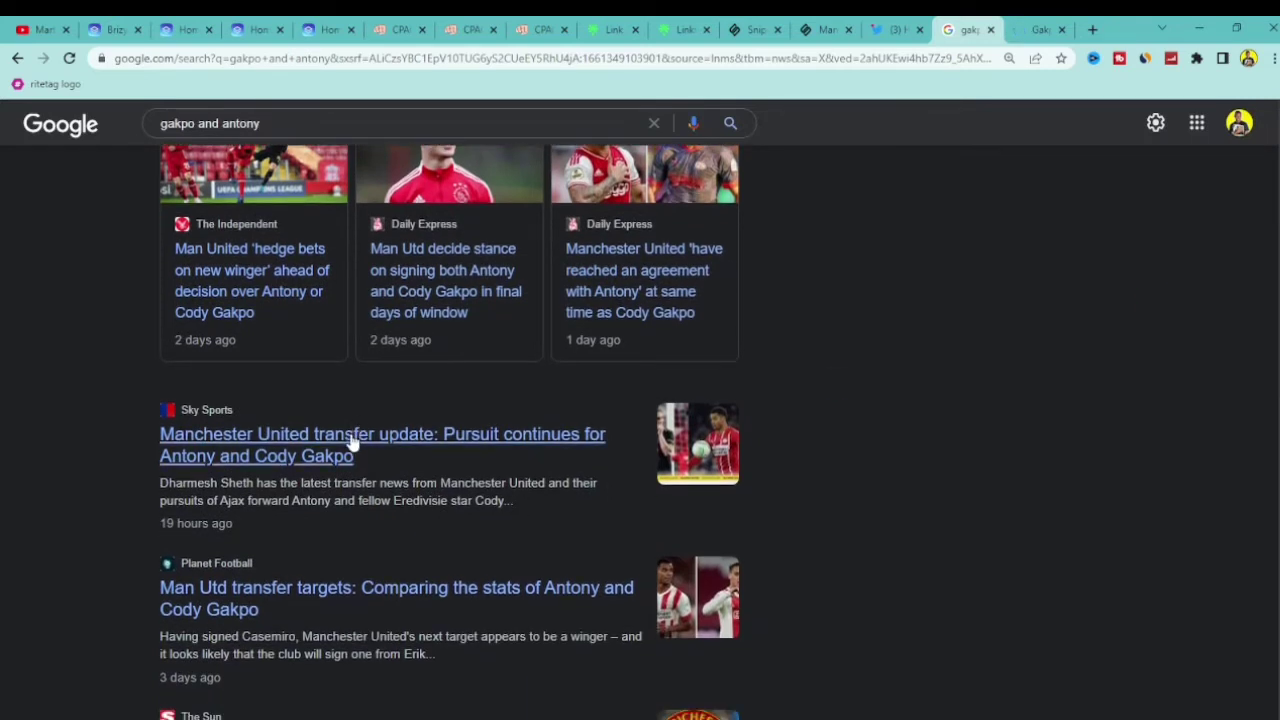
right_click(352, 443)
left_click(429, 447)
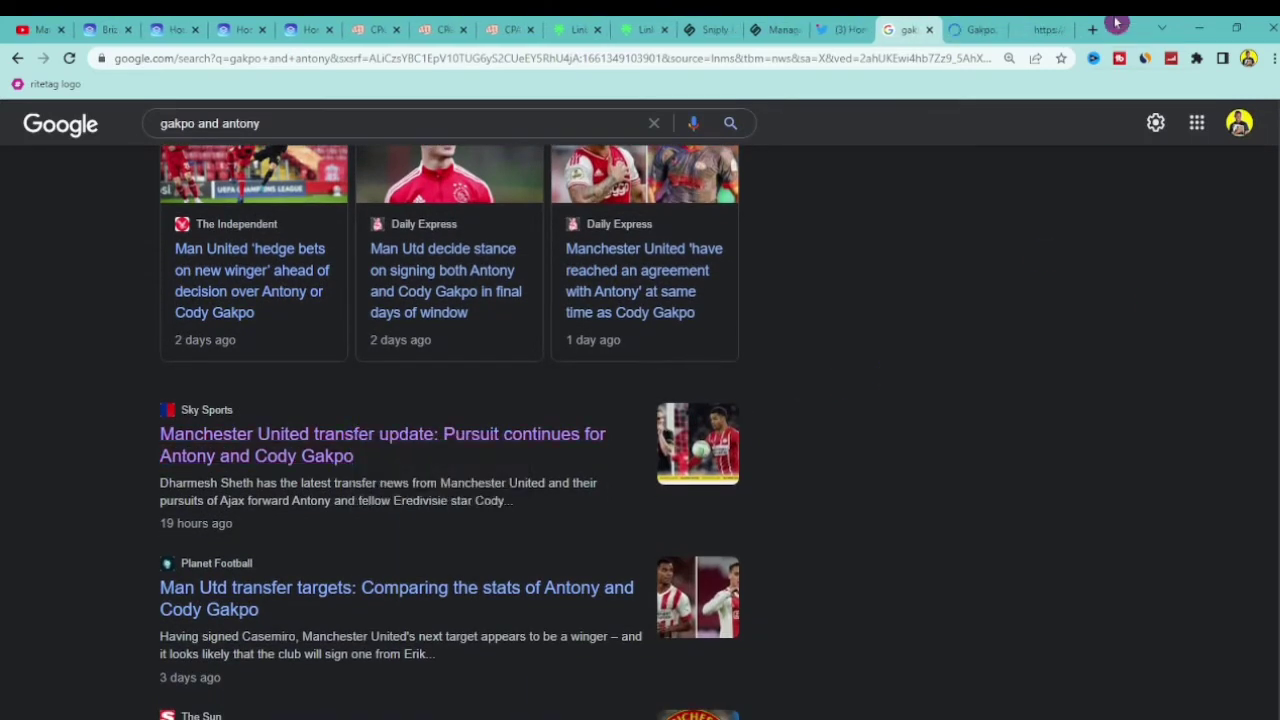
left_click(971, 25)
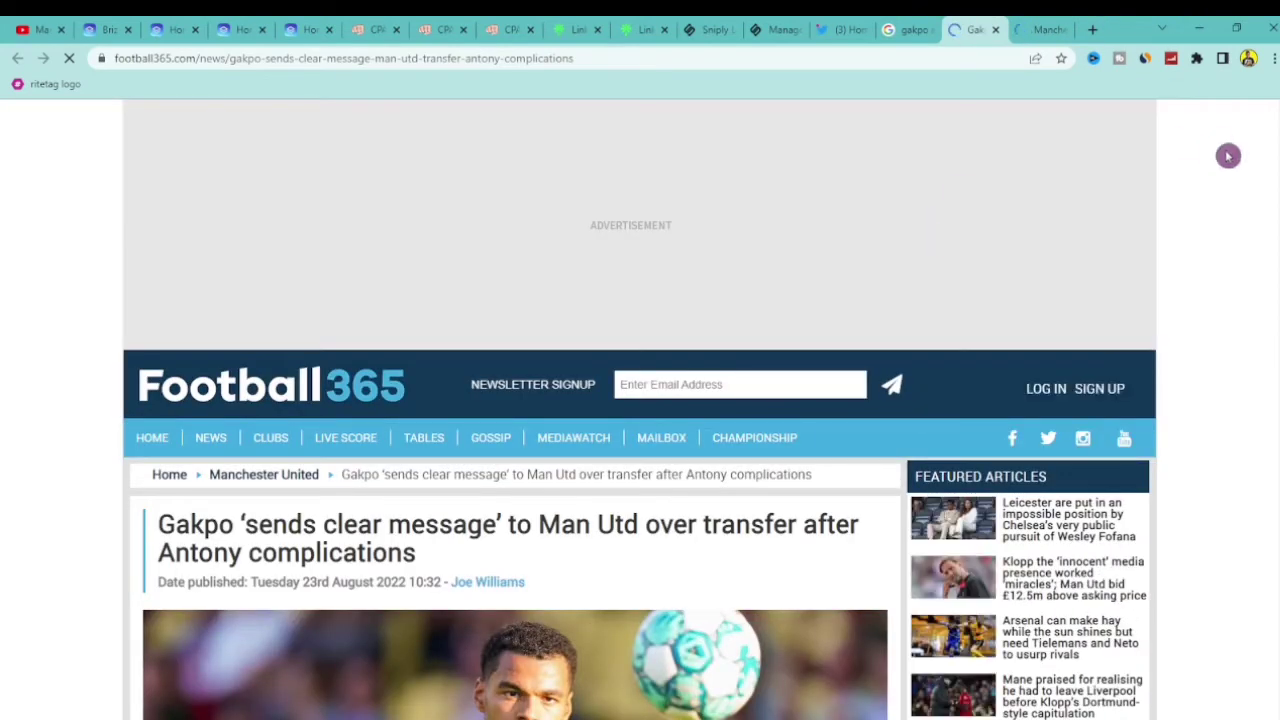
scroll(1228, 156, "down", 8)
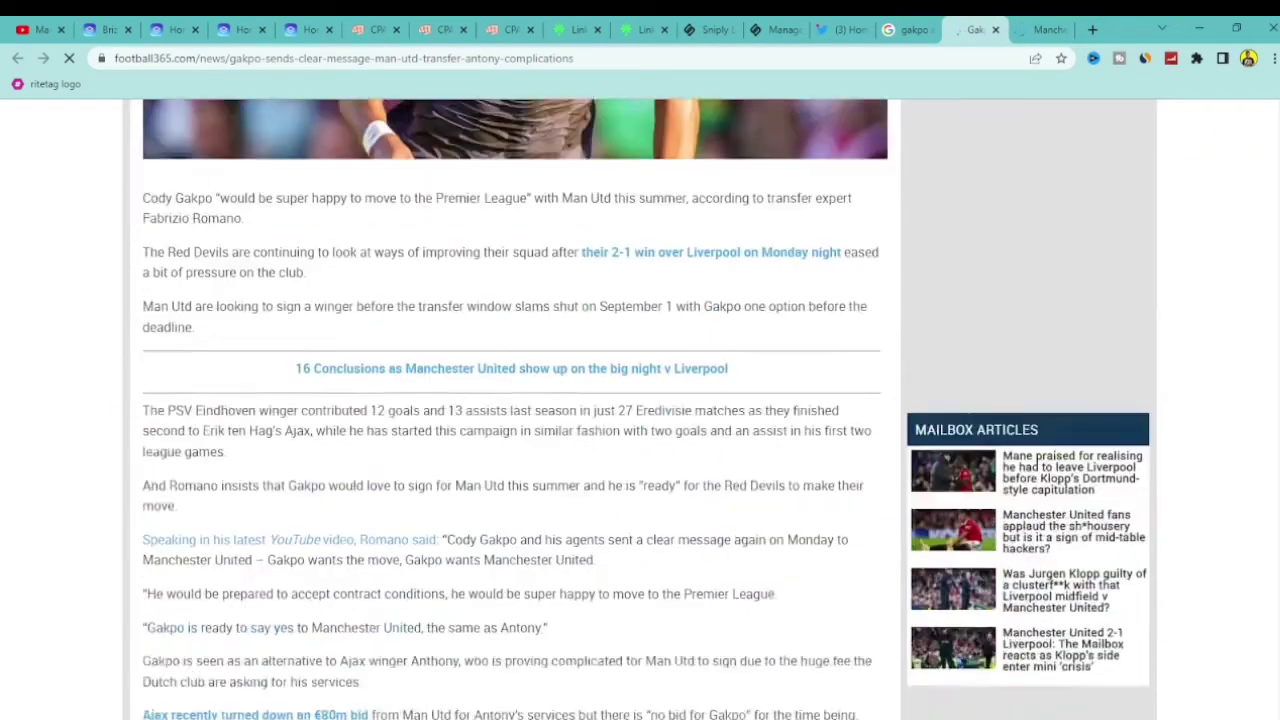
scroll(640, 410, "down", 5)
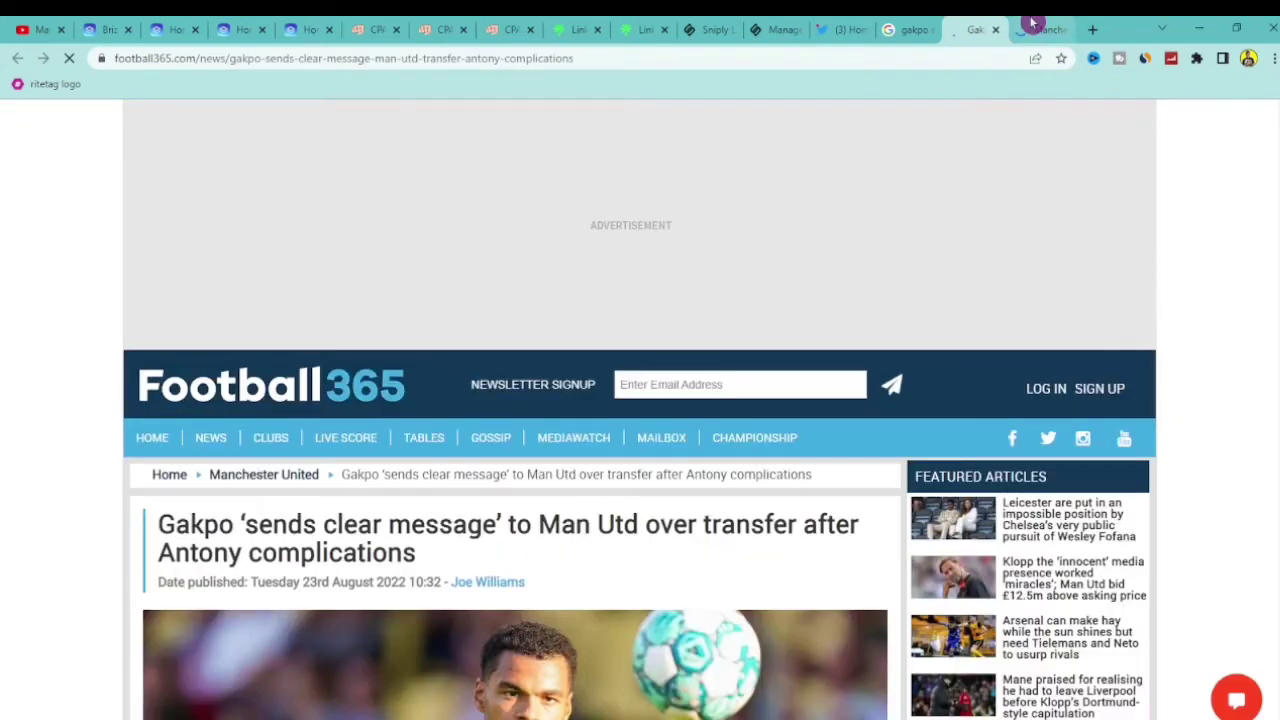
left_click(1033, 22)
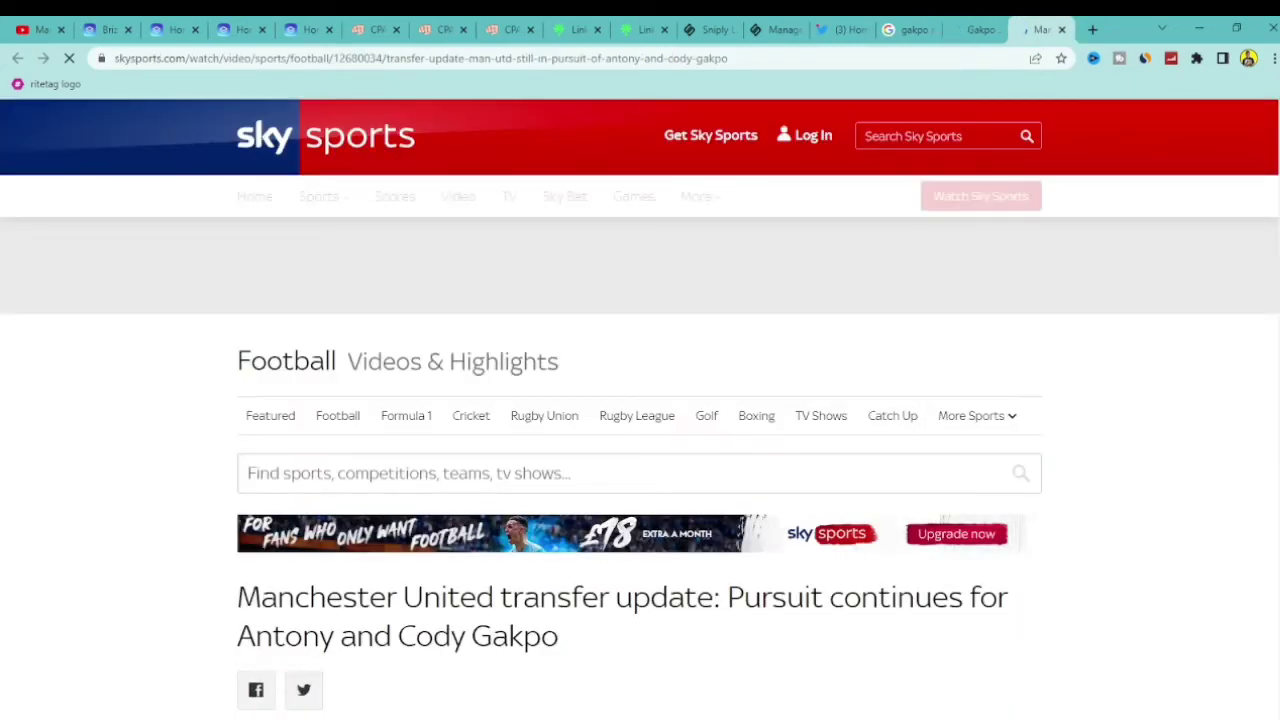
scroll(640, 400, "down", 9)
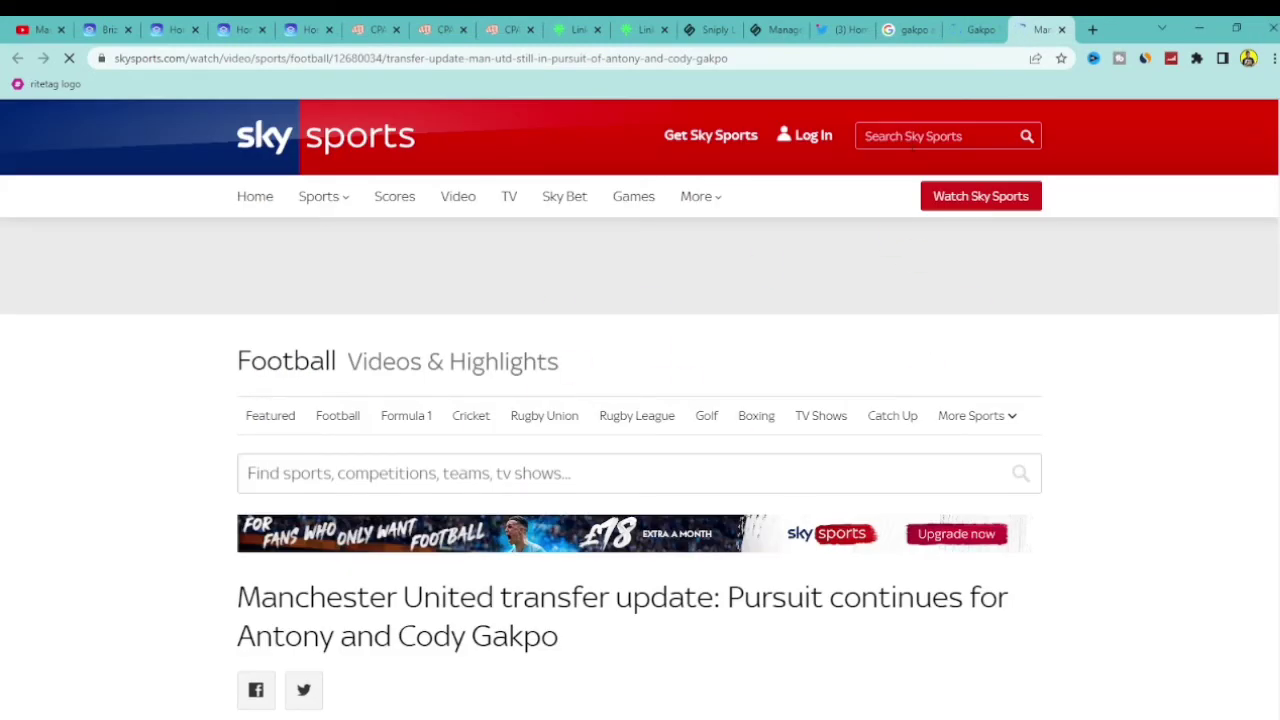
Copy the web address of the Sky Sports article and accept all cookies on the site
left_click(607, 58)
right_click(607, 60)
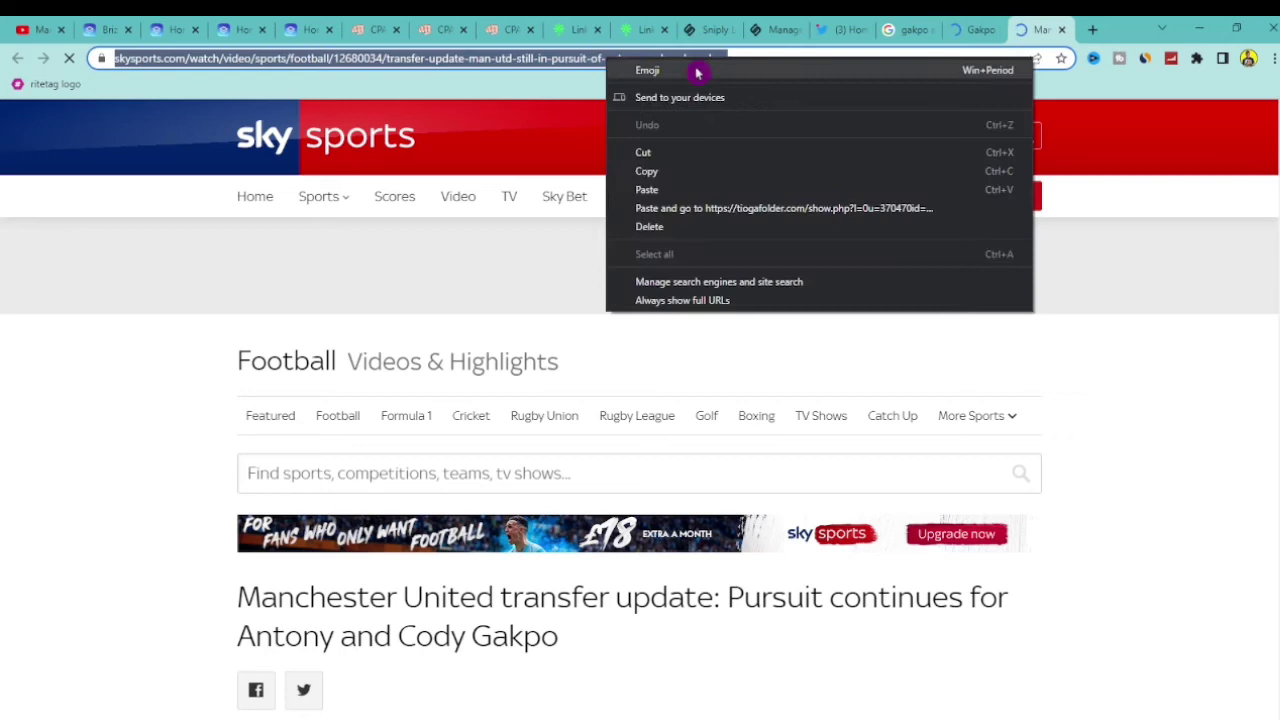
left_click(680, 175)
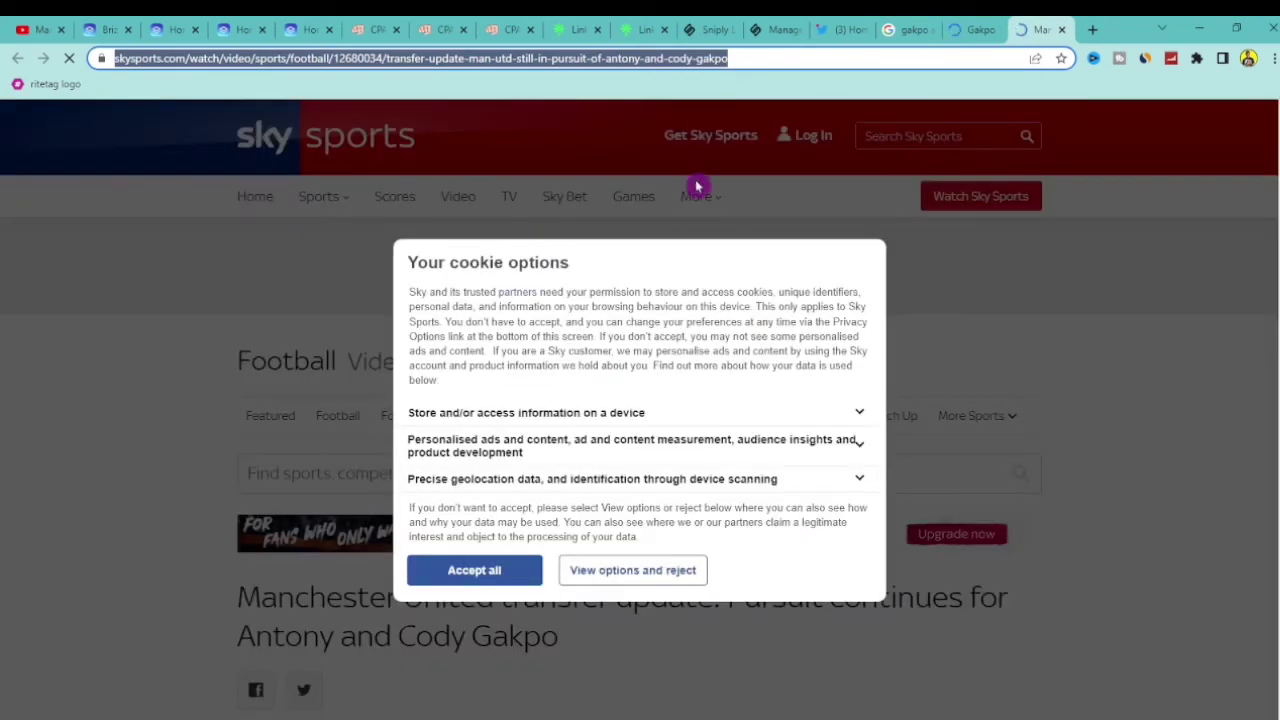
left_click(478, 561)
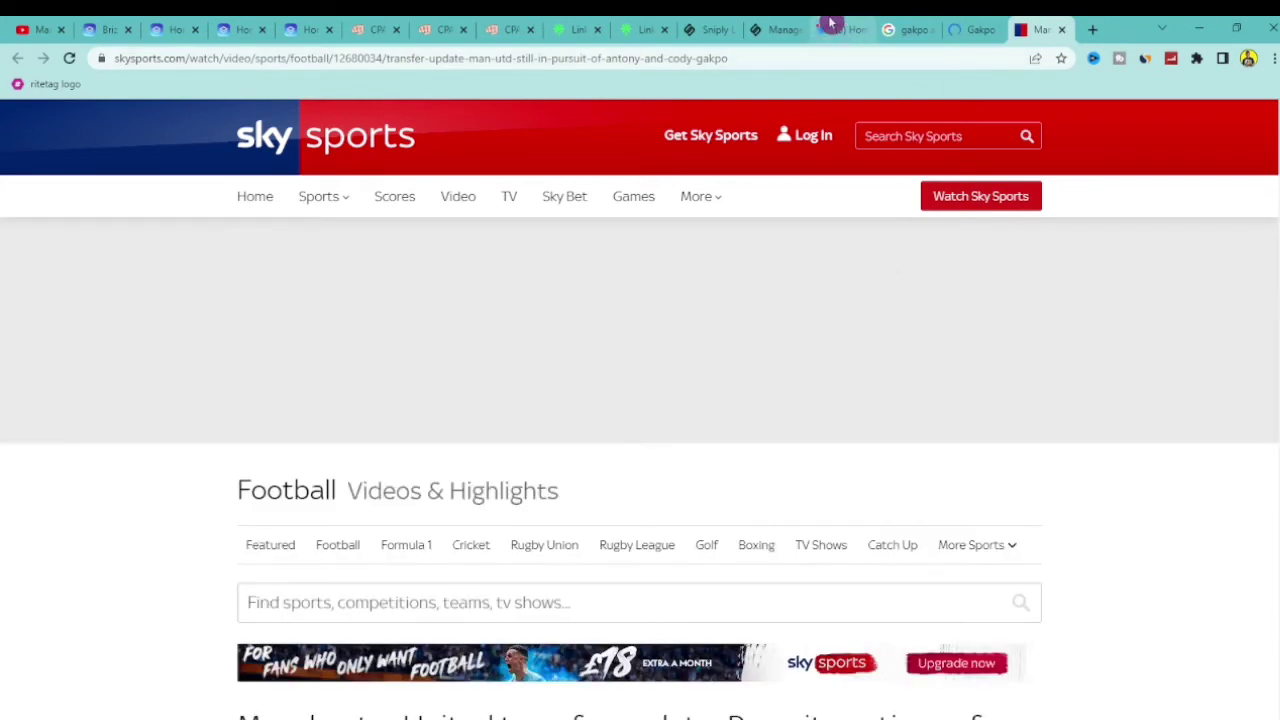
Switch to the Sniply dashboard and create a snip from the copied Sky Sports article address
left_click(703, 24)
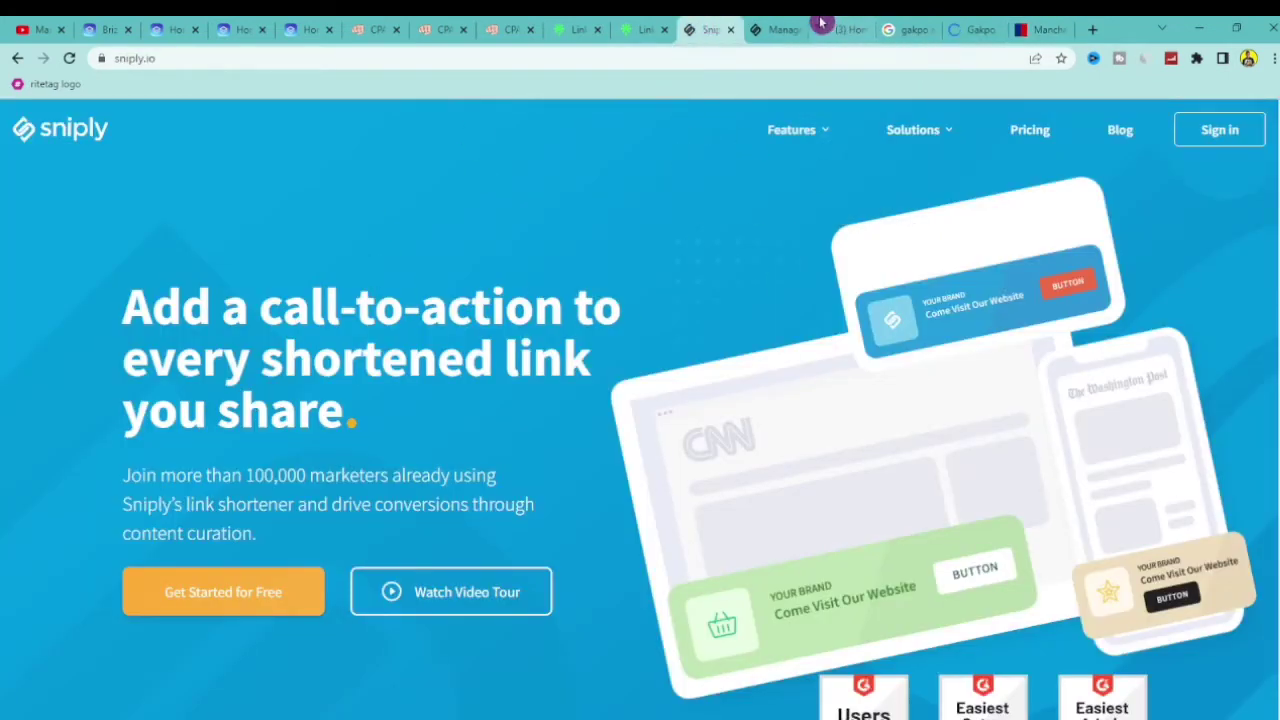
left_click(781, 24)
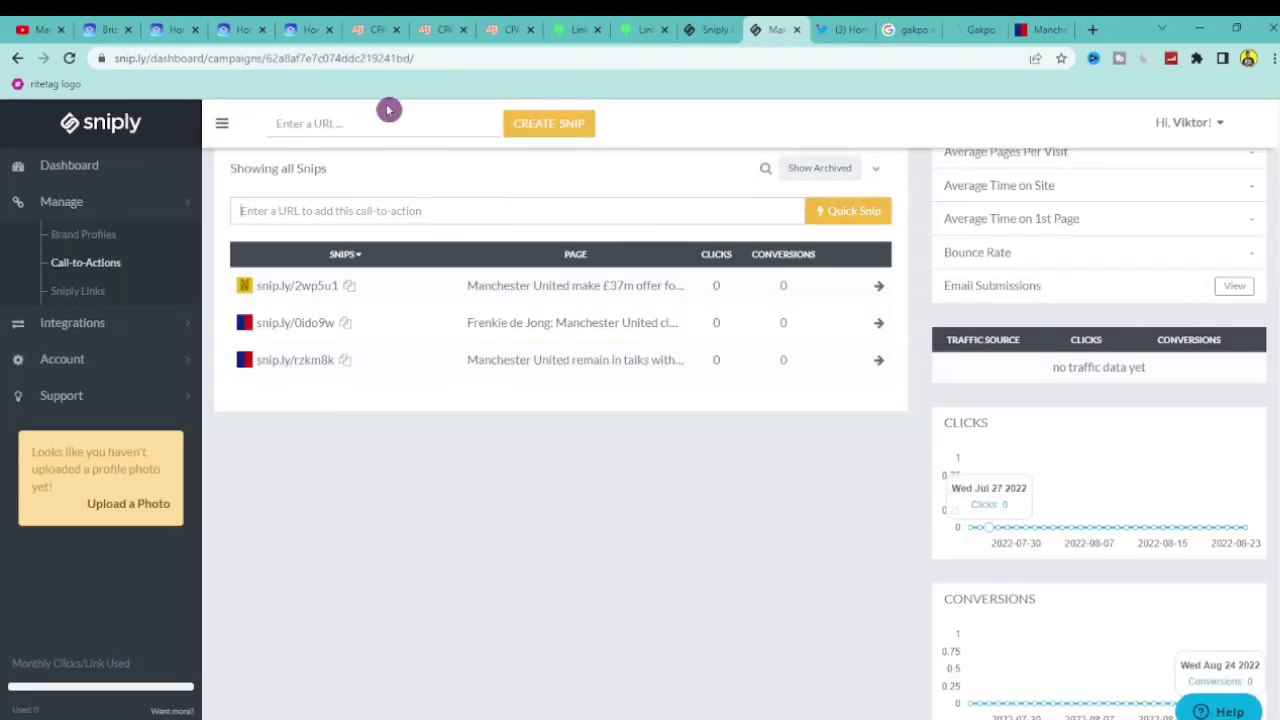
left_click(345, 123)
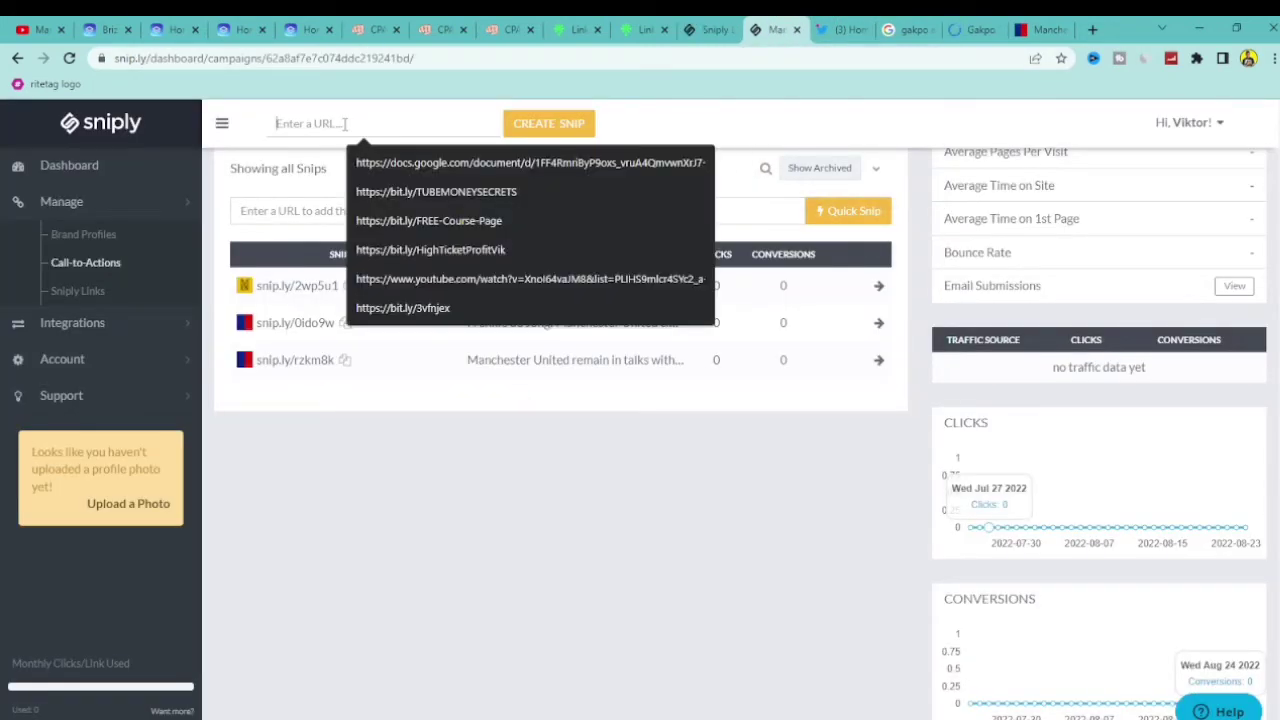
key("ctrl+v")
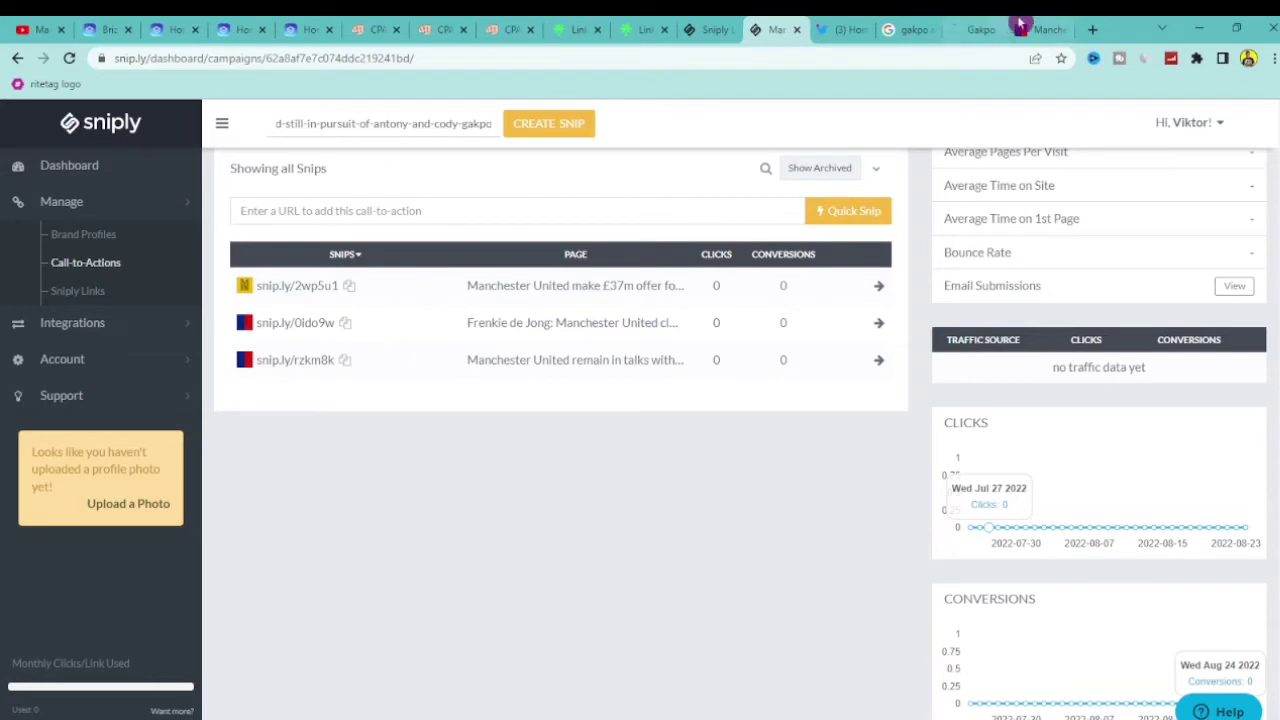
left_click(1025, 29)
left_click(838, 25)
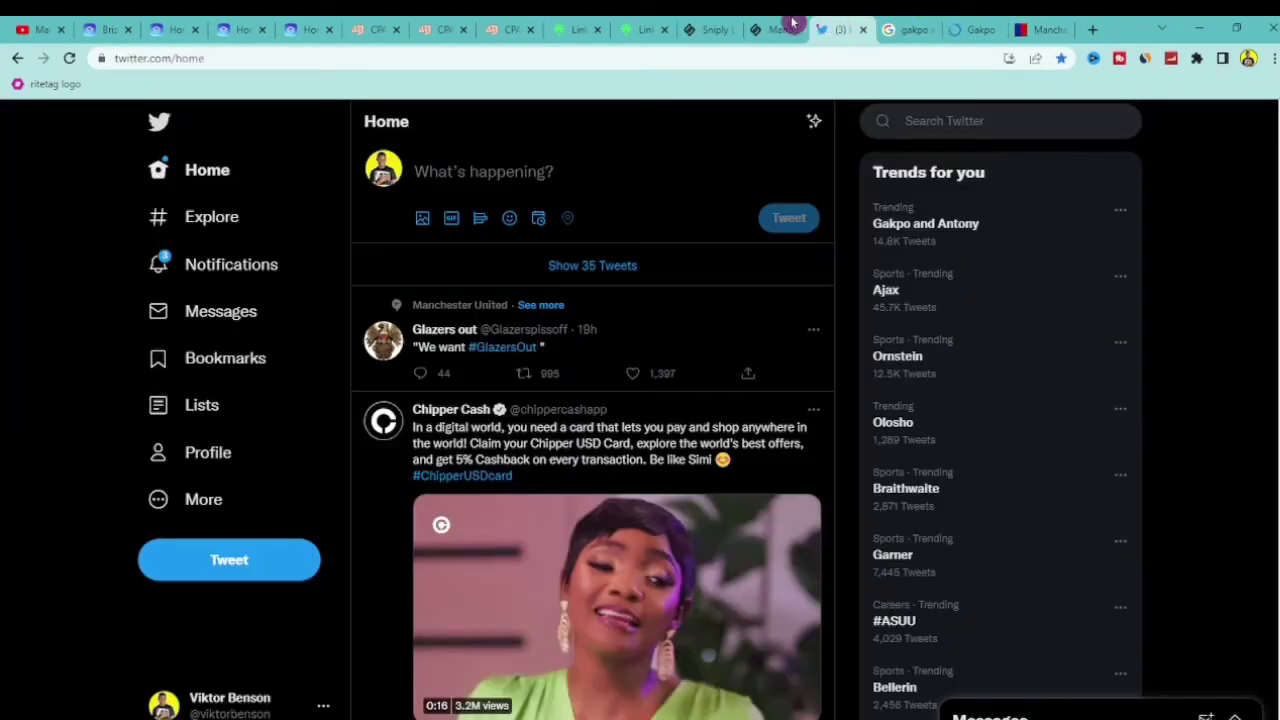
left_click(768, 25)
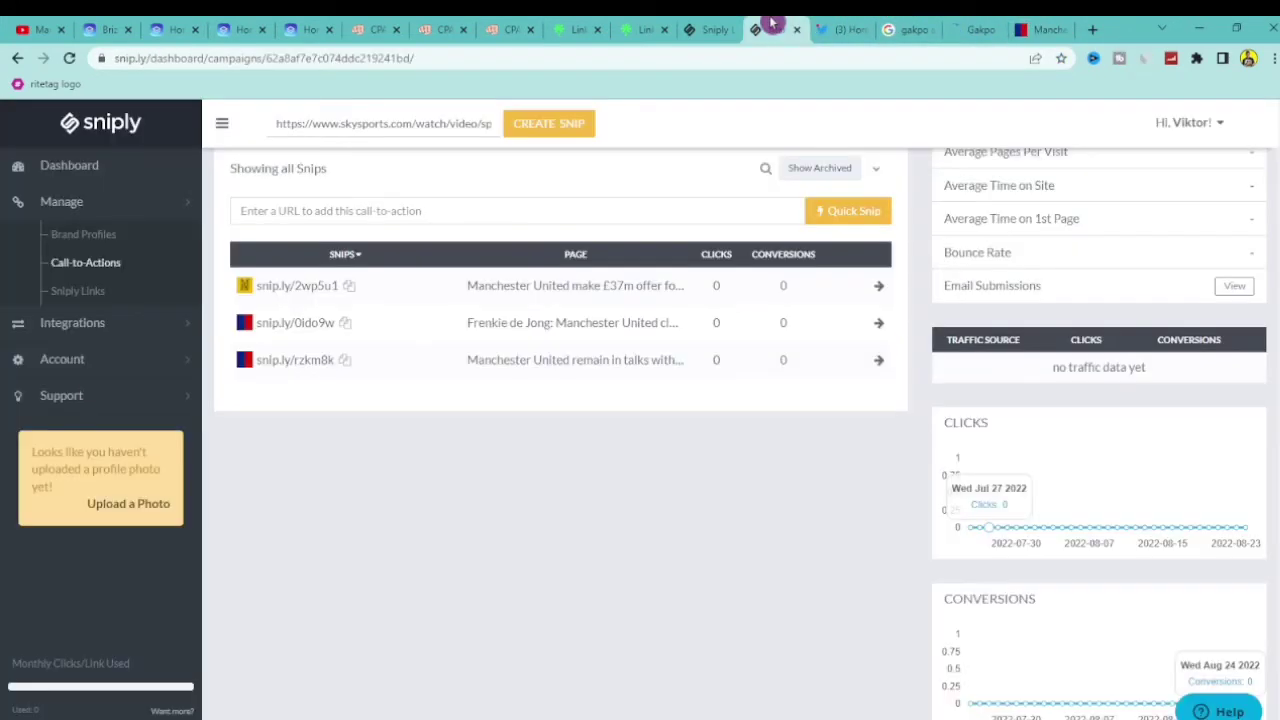
left_click(549, 126)
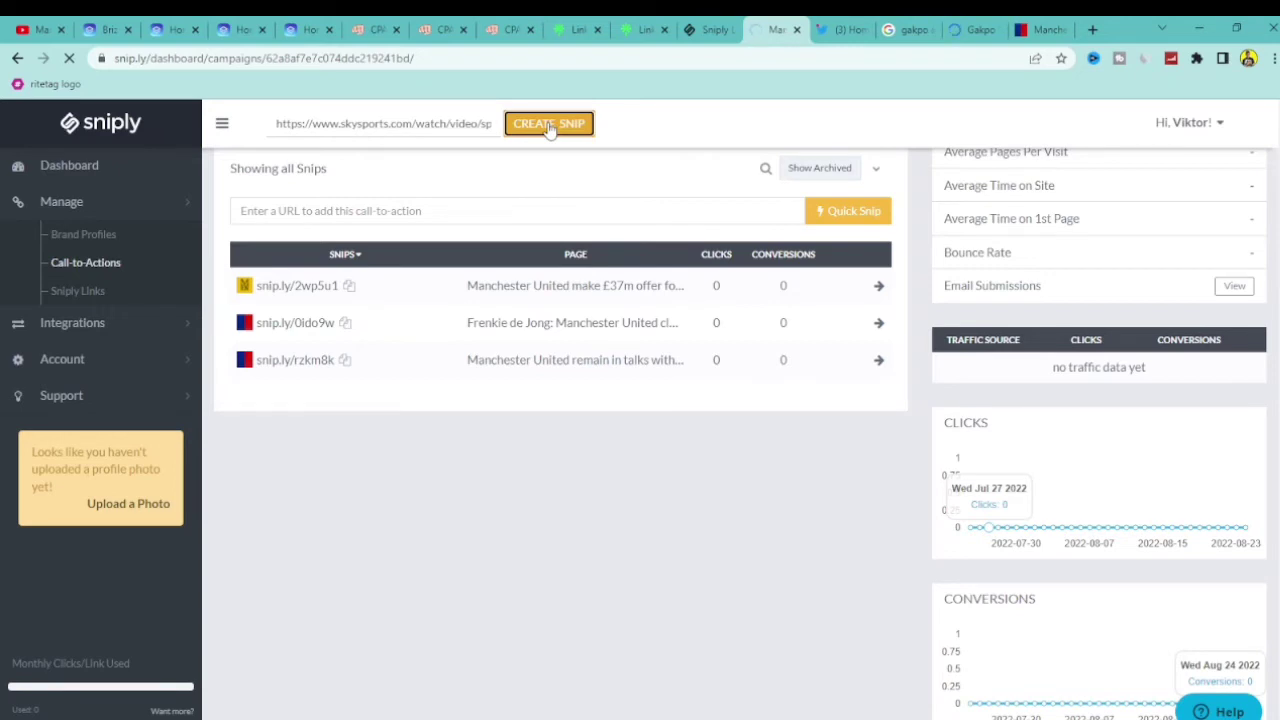
left_click(549, 127)
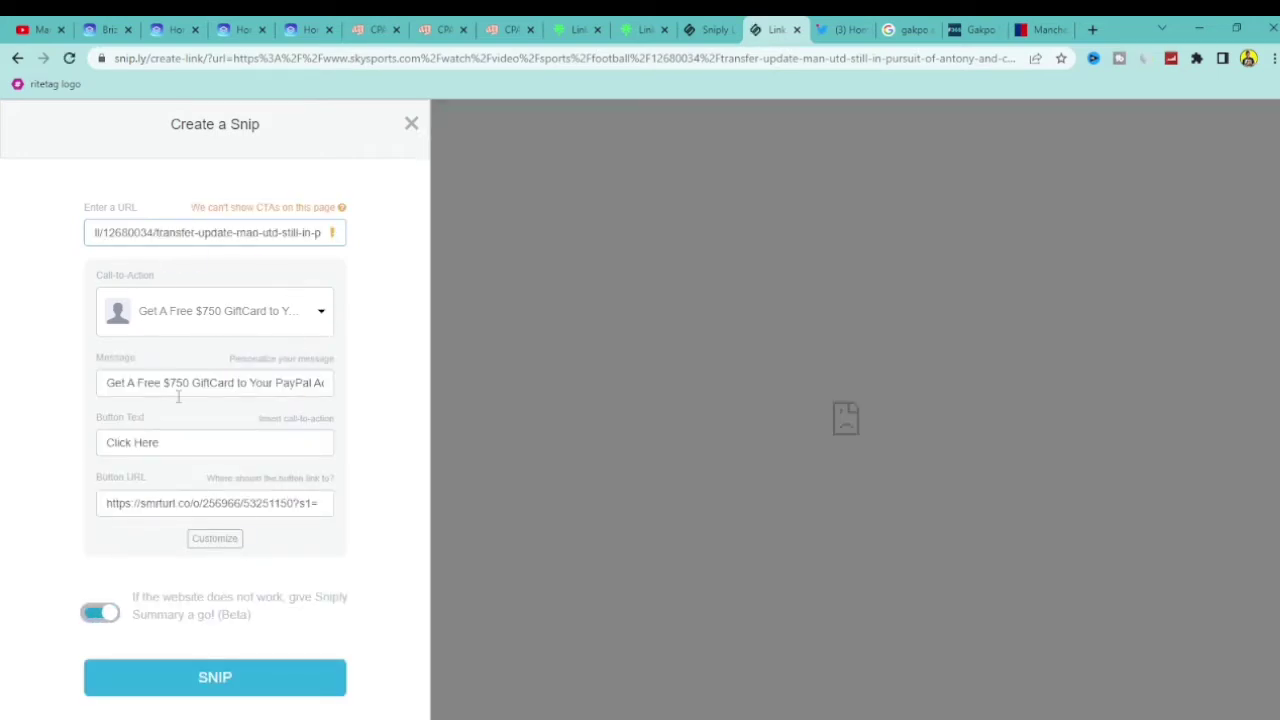
Start a new call-to-action for the snip and choose Button as its Sniply type
left_click(316, 316)
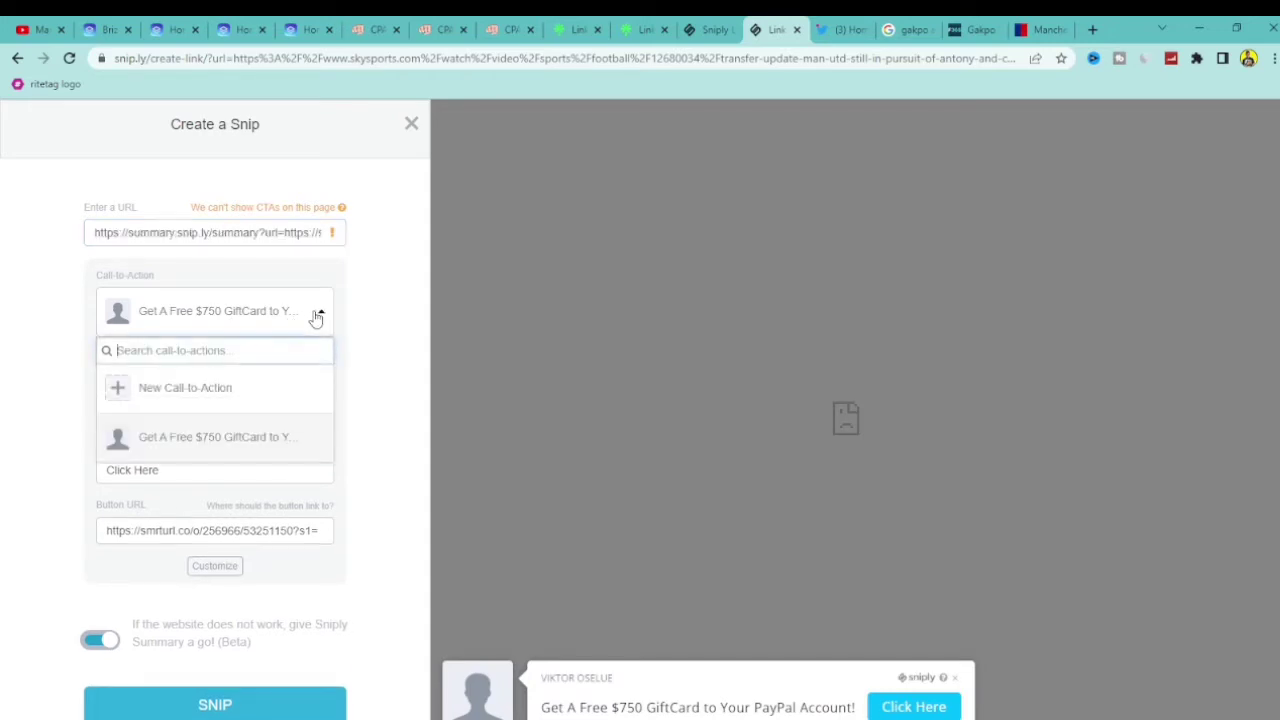
left_click(114, 394)
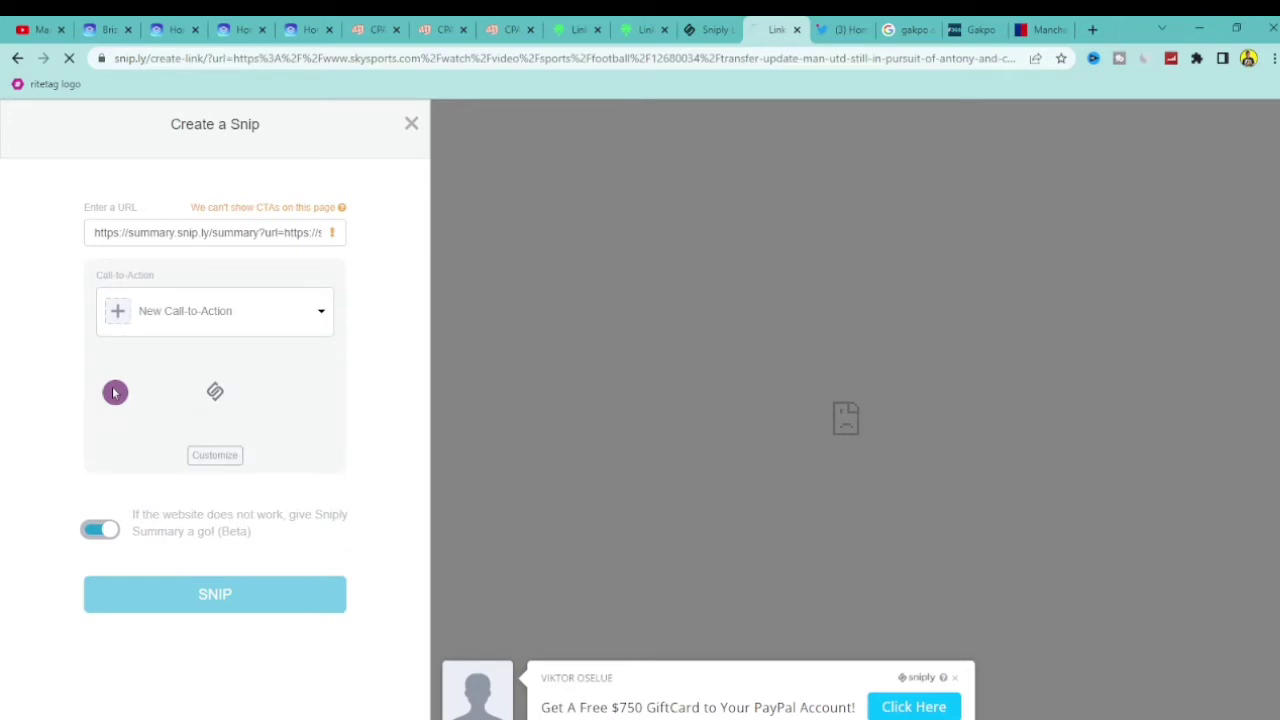
left_click(123, 327)
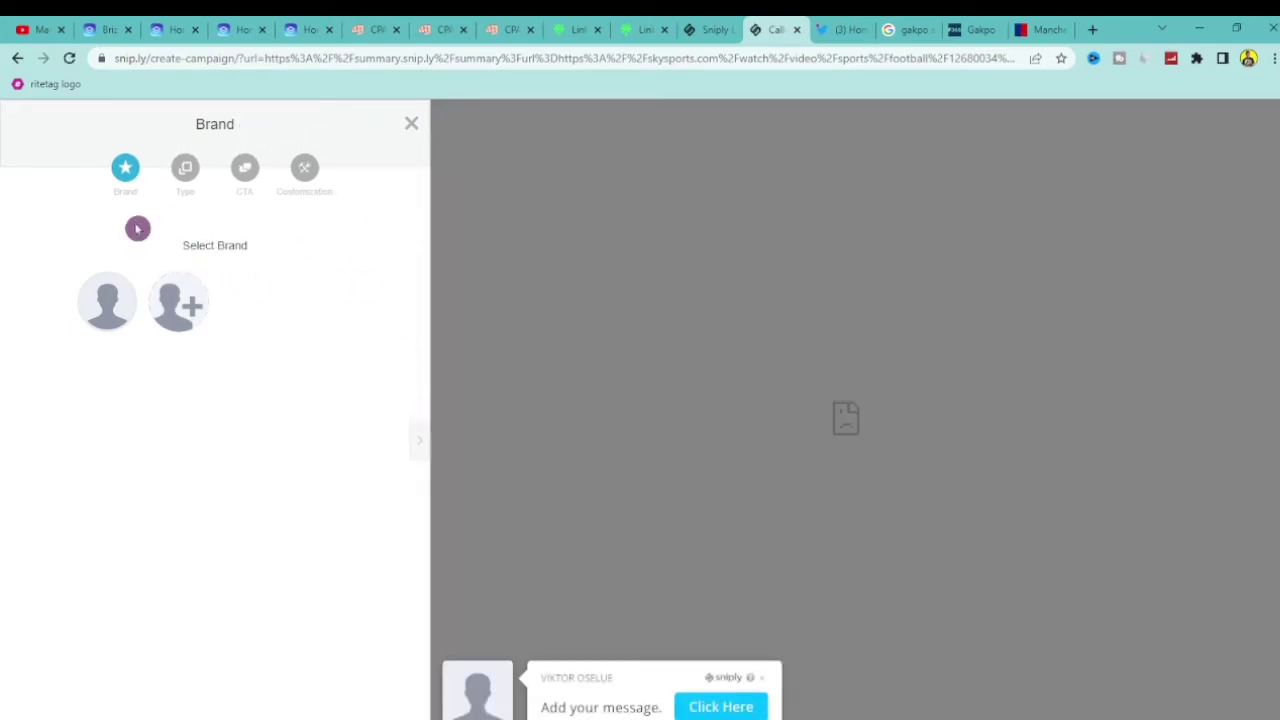
left_click(187, 189)
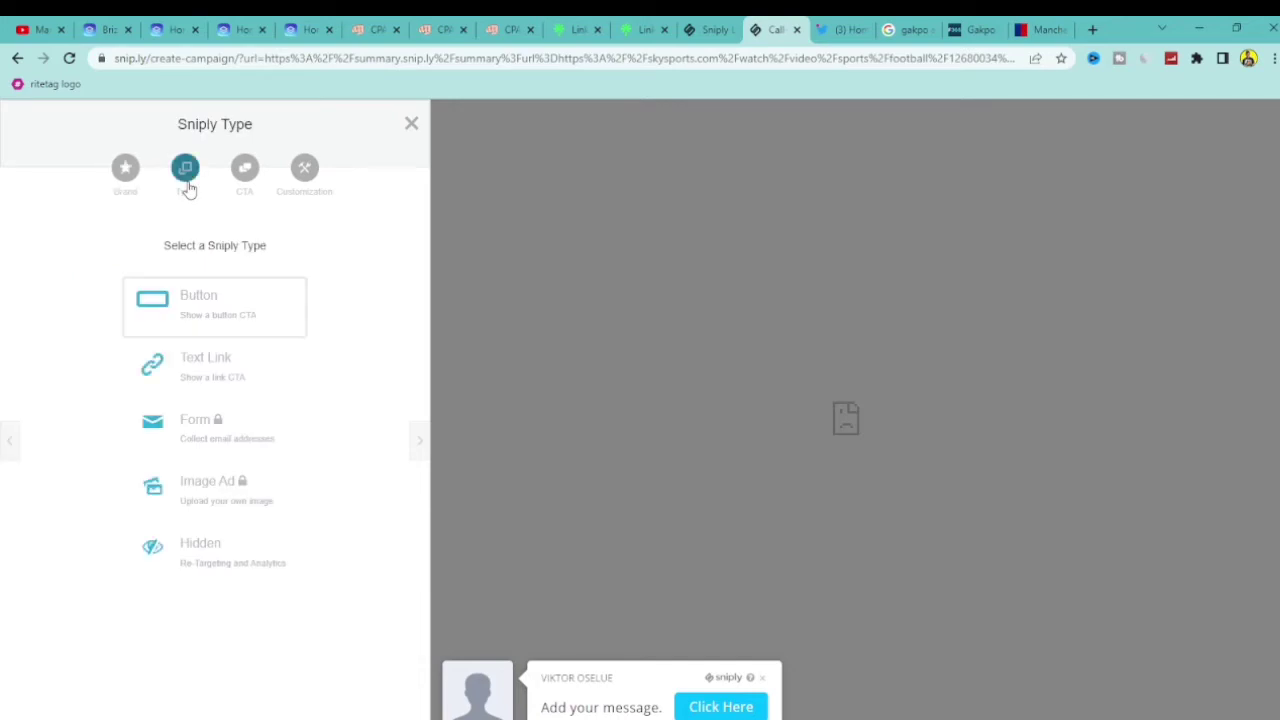
left_click(228, 329)
Copy the offer title "Get a $500 Evo Gift Card Now!" from CPAGrip and set it as the call-to-action message in Sniply
triple_click(145, 259)
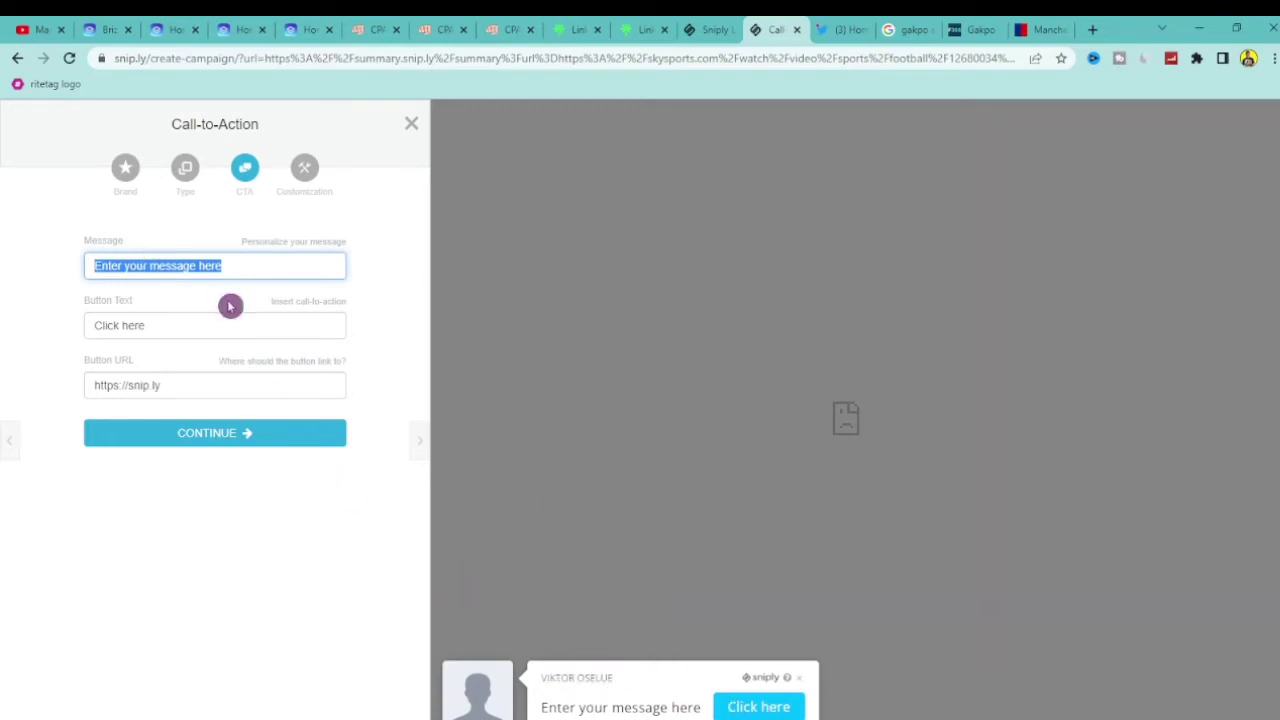
left_click(506, 29)
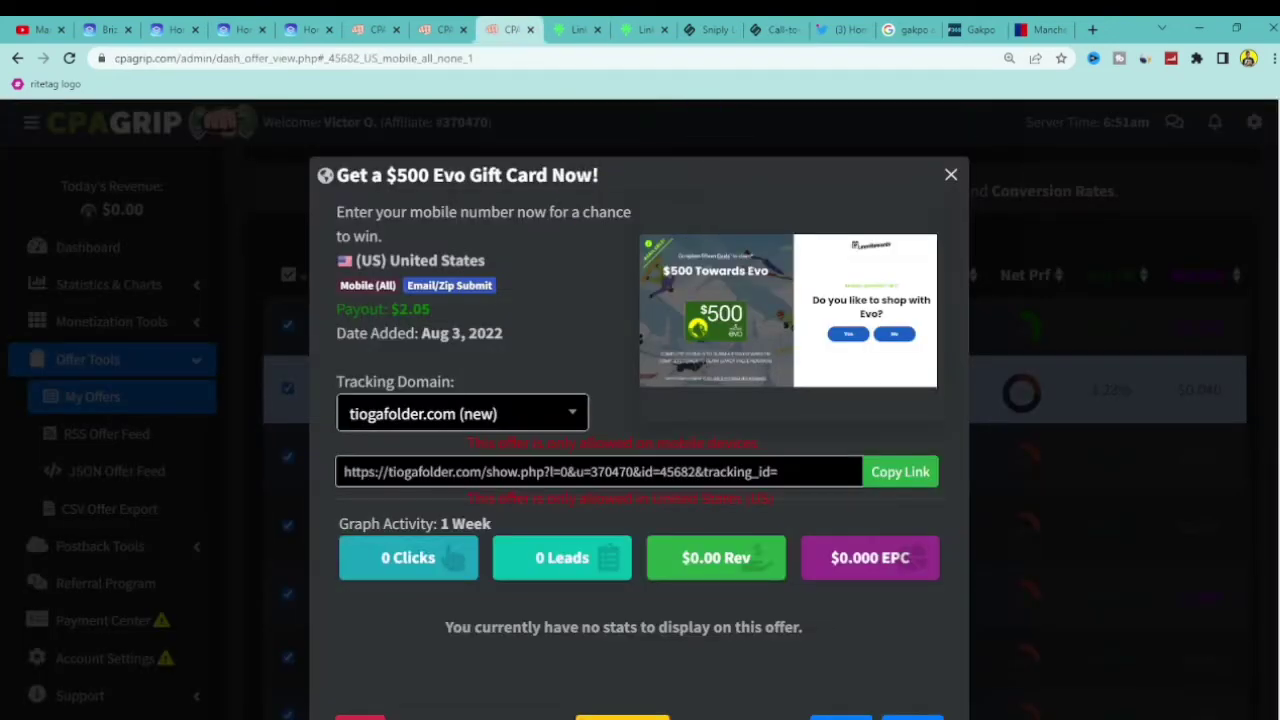
left_click_drag(600, 175, 337, 176)
right_click(366, 174)
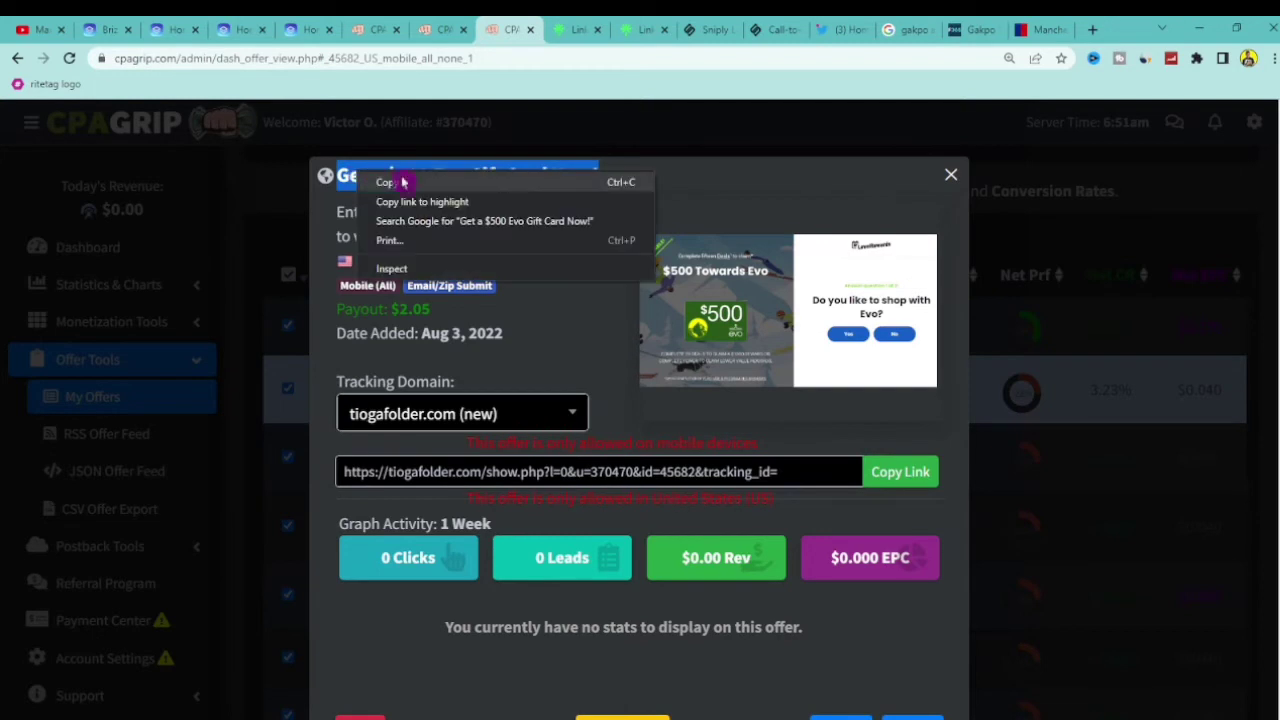
left_click(386, 183)
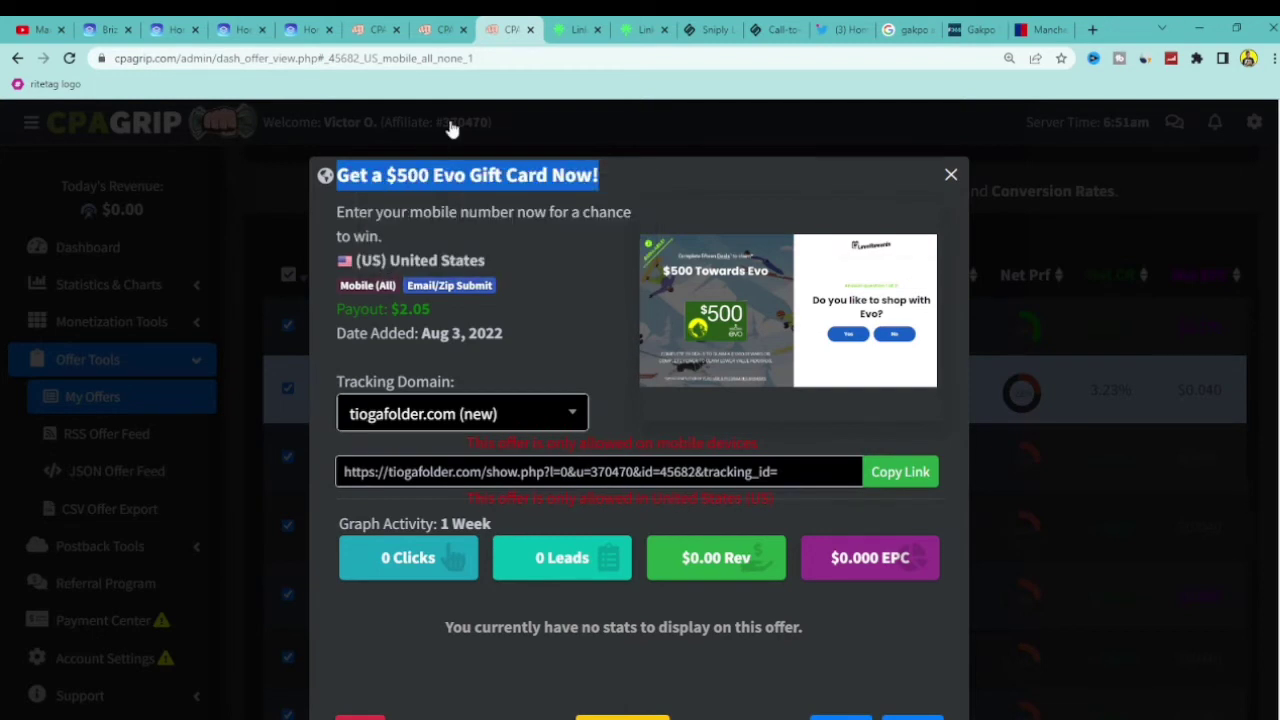
left_click(773, 22)
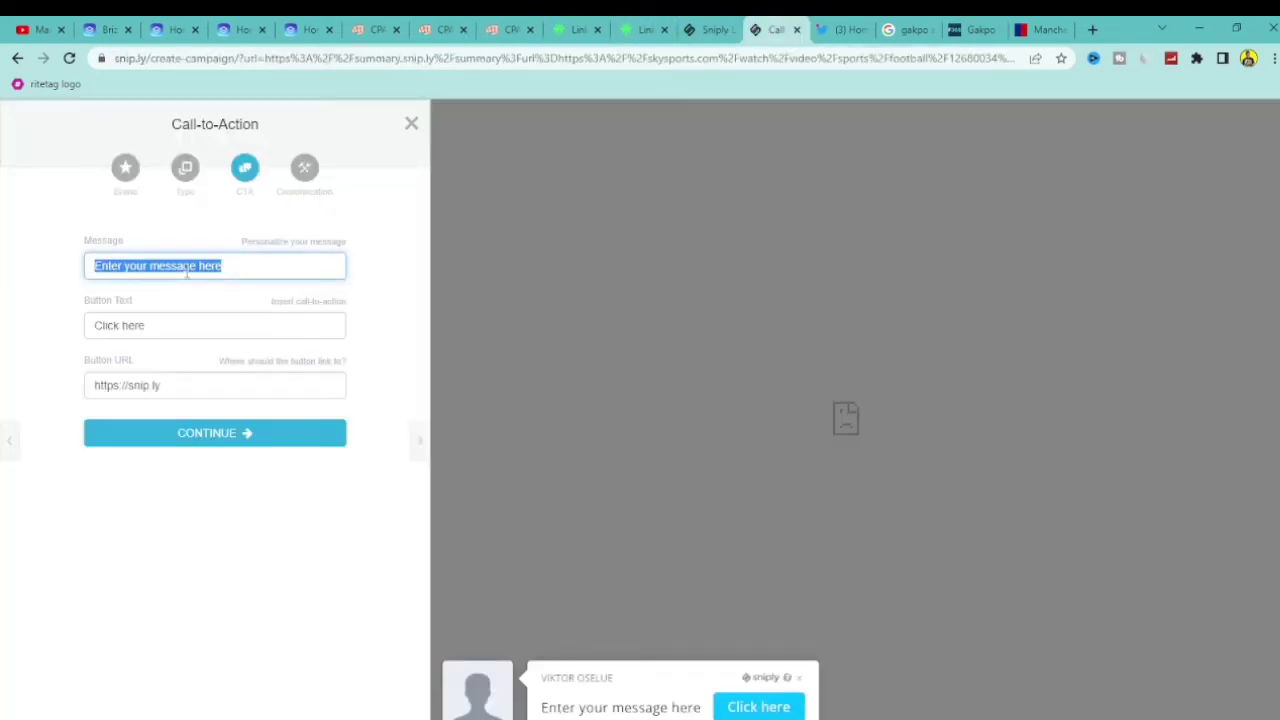
key("ctrl+v")
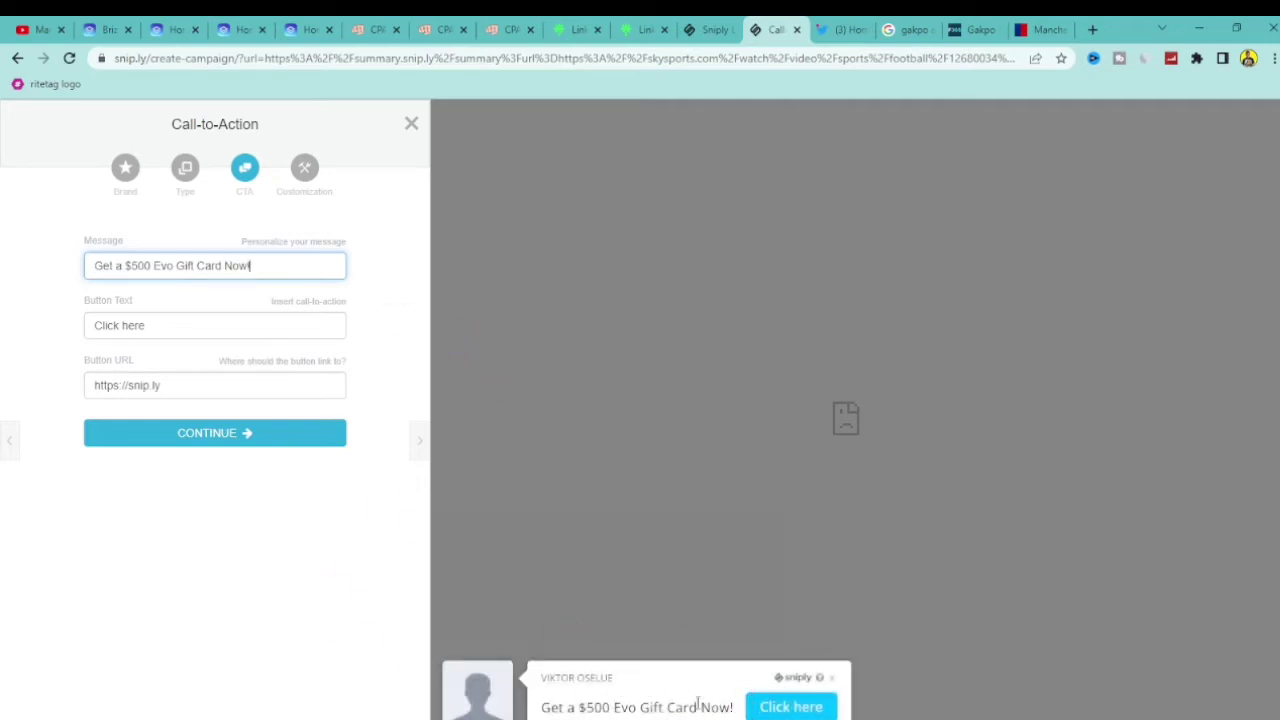
left_click(150, 331)
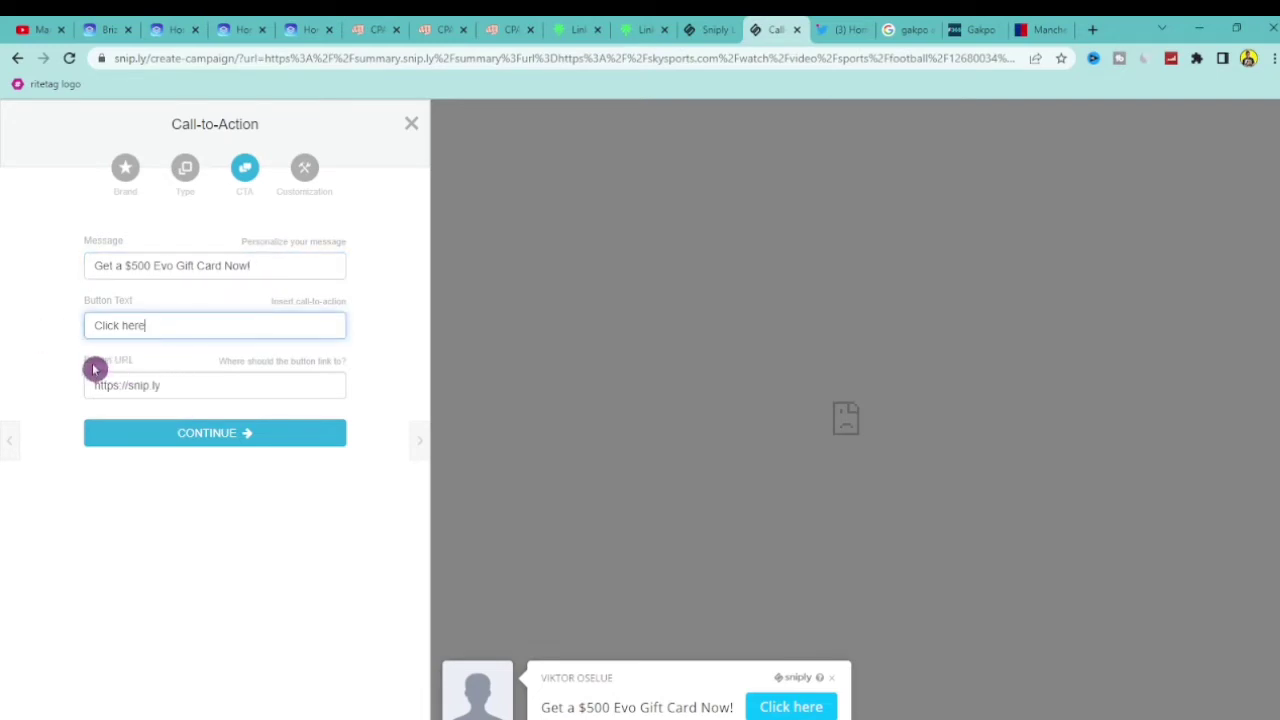
Replace the call-to-action's button URL with the tracking link copied from the $500 Evo Gift Card offer in CPAGrip
left_click(181, 390)
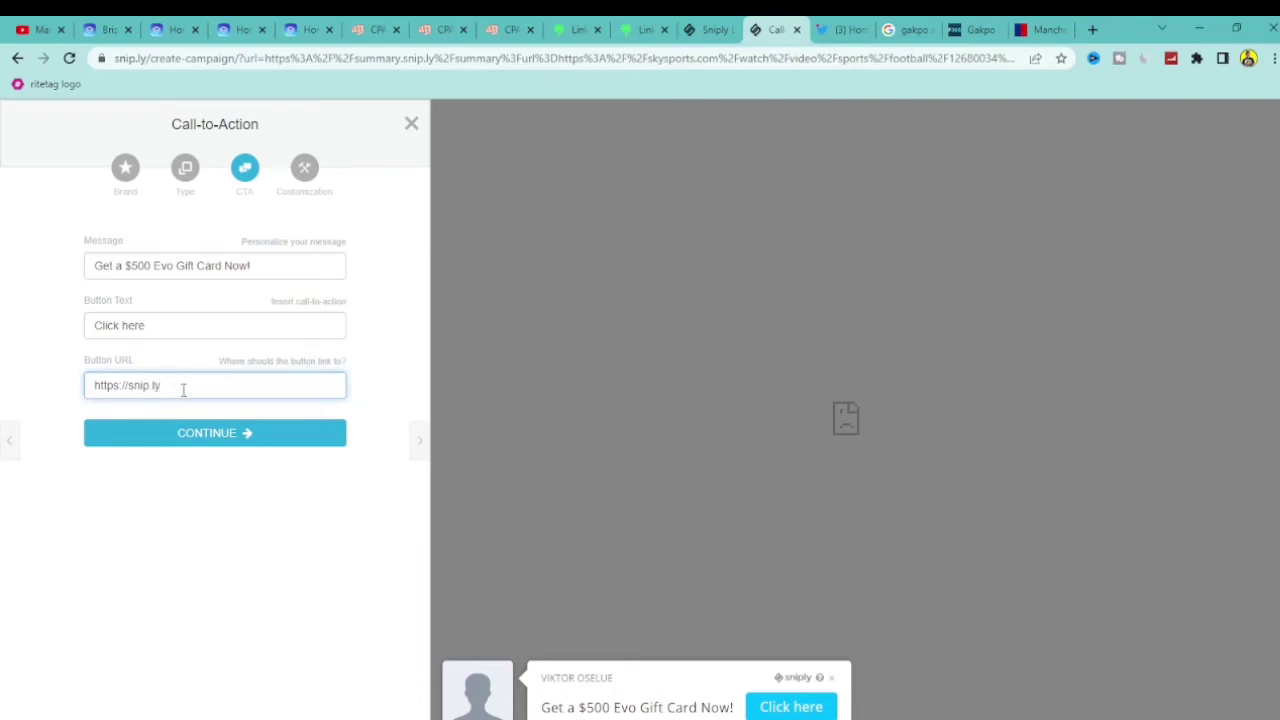
key("BackSpace")
key("BackSpace")
key("BackSpace")
key("BackSpace")
key("BackSpace")
key("BackSpace")
key("BackSpace")
key("BackSpace")
key("BackSpace")
key("BackSpace")
key("BackSpace")
key("BackSpace")
key("BackSpace")
key("BackSpace")
key("BackSpace")
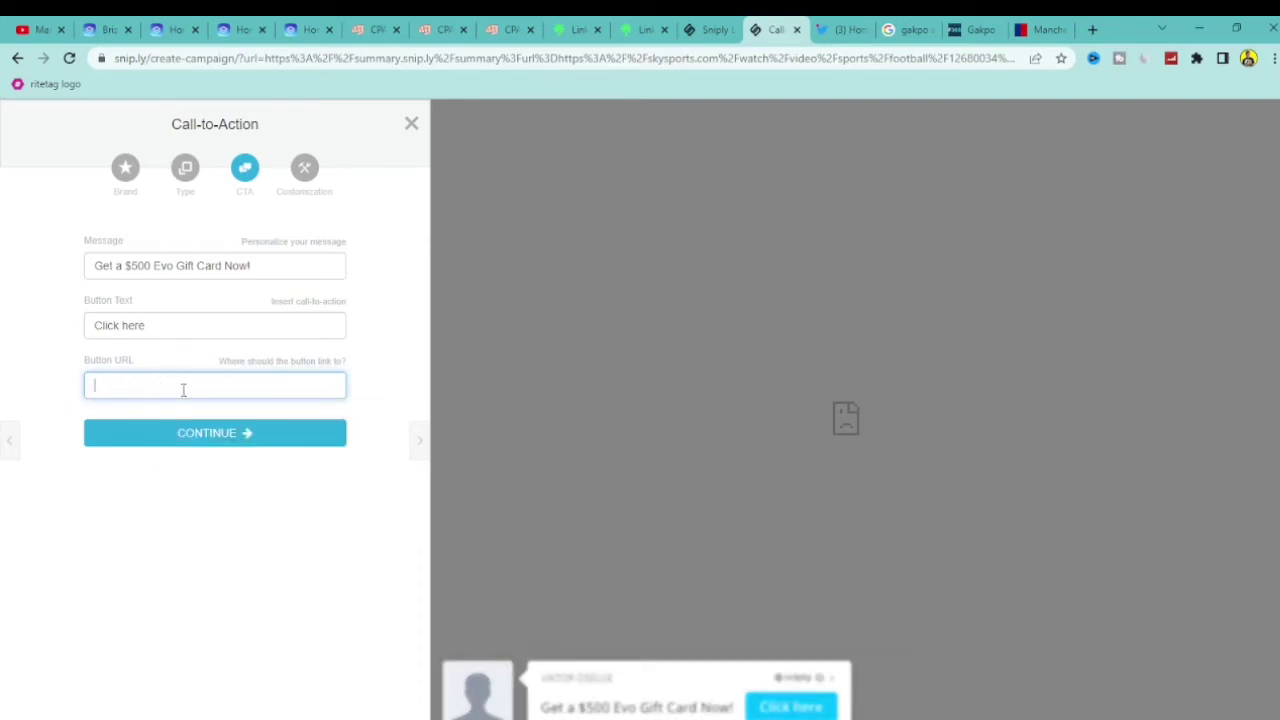
left_click(503, 29)
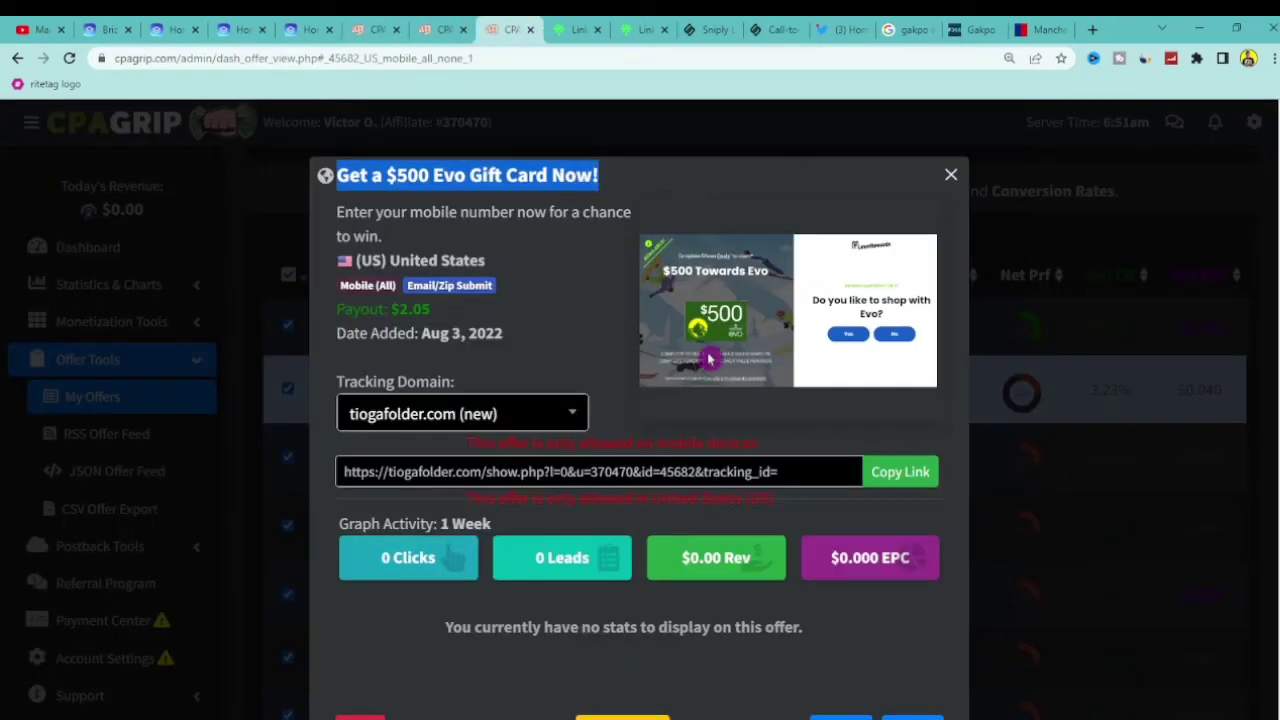
left_click(900, 472)
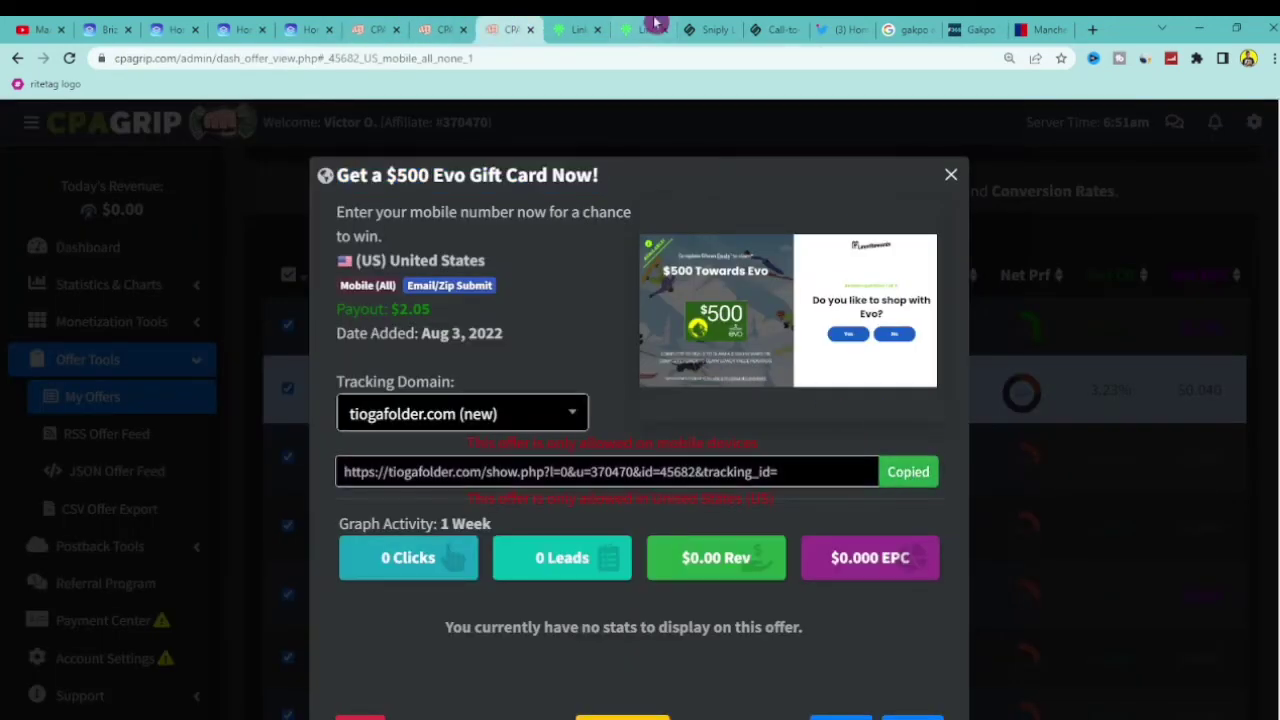
left_click(775, 29)
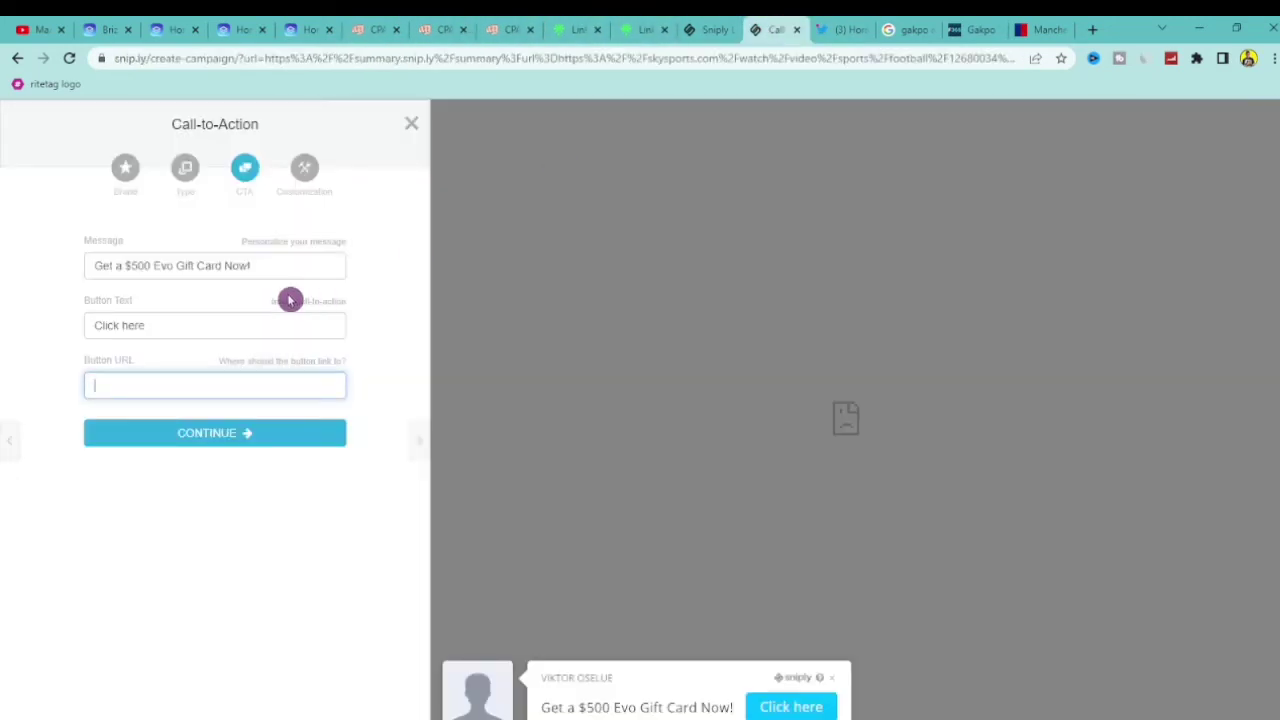
left_click(195, 376)
key("ctrl+v")
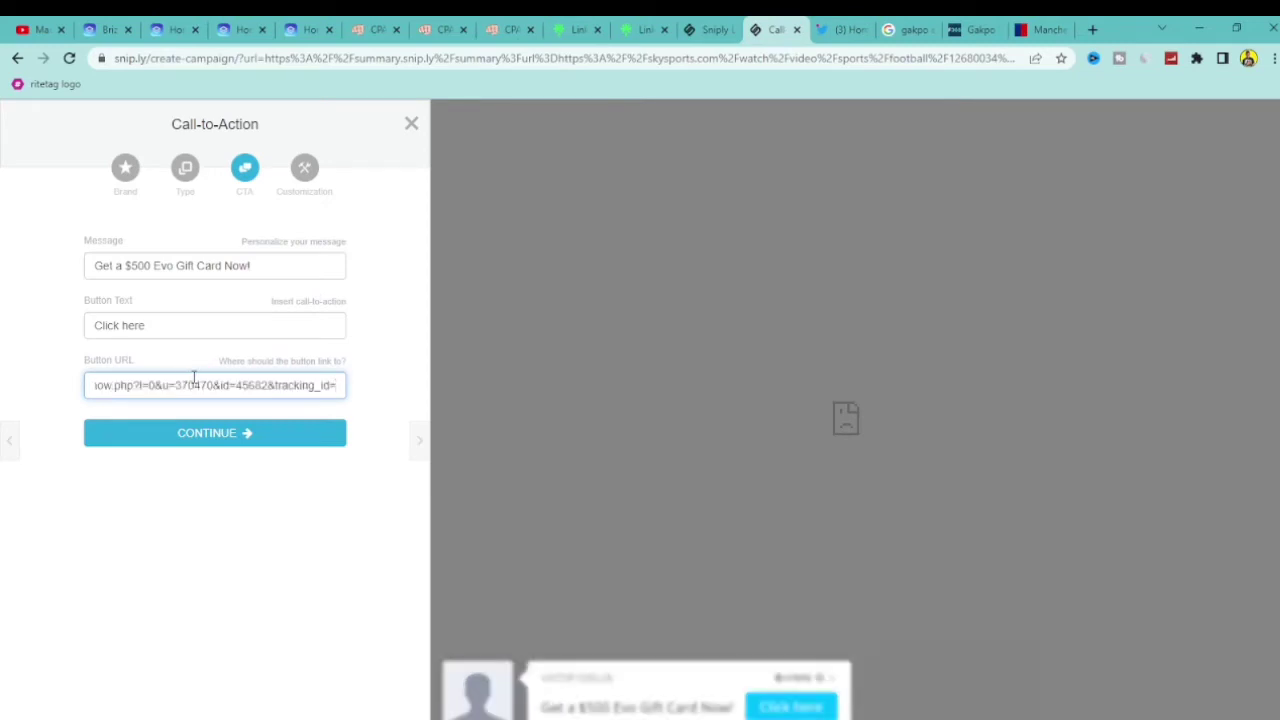
Change the call-to-action's button text to "Grab Now!" and continue to the customization stage
left_click(147, 327)
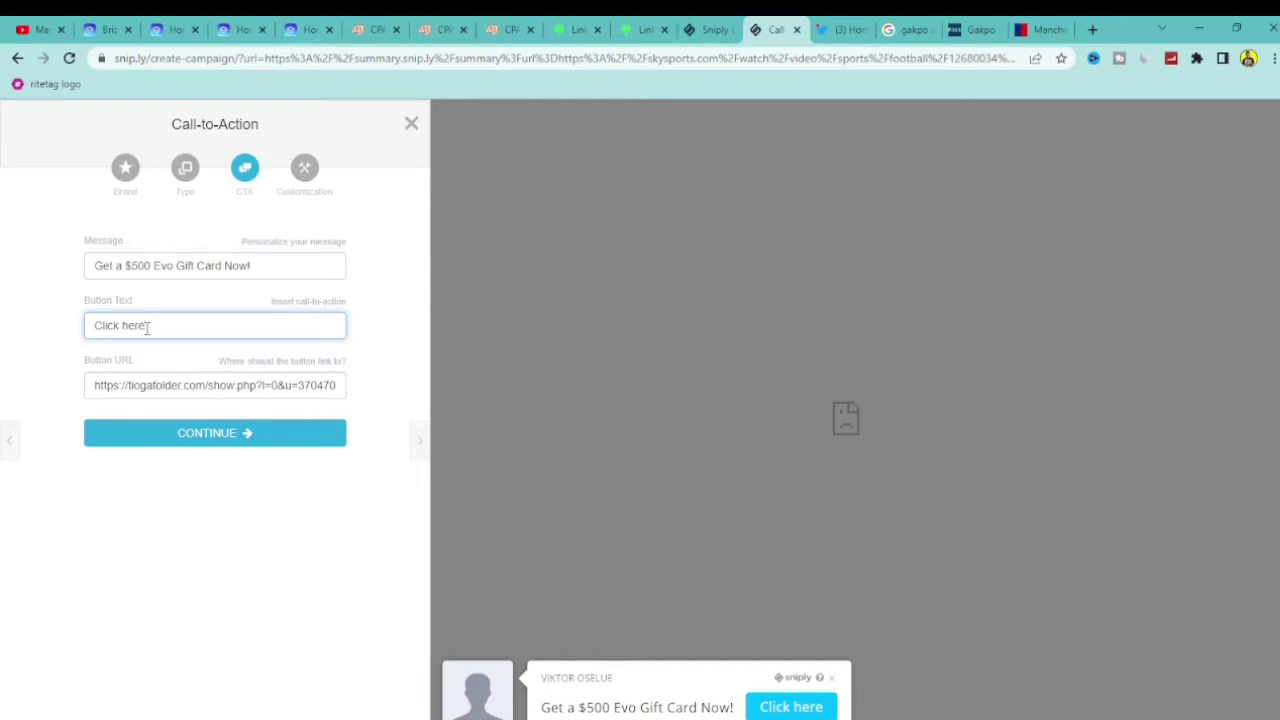
key("BackSpace")
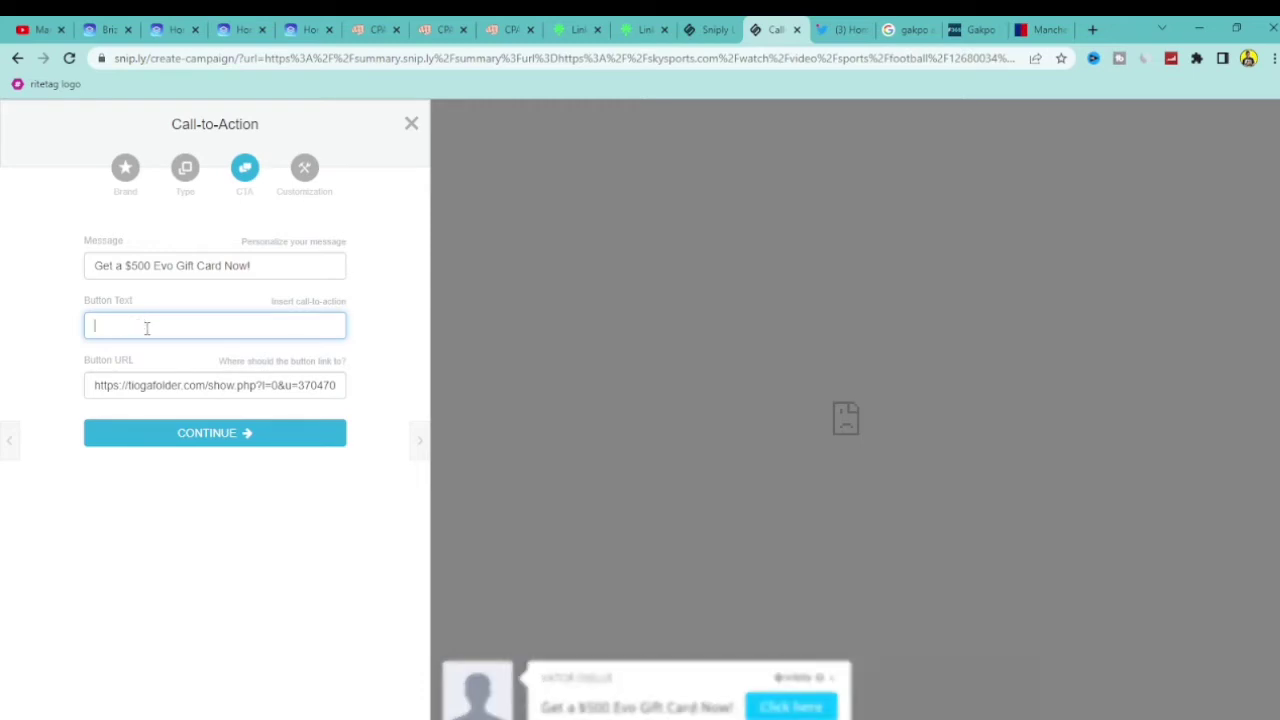
type("Grab Now!")
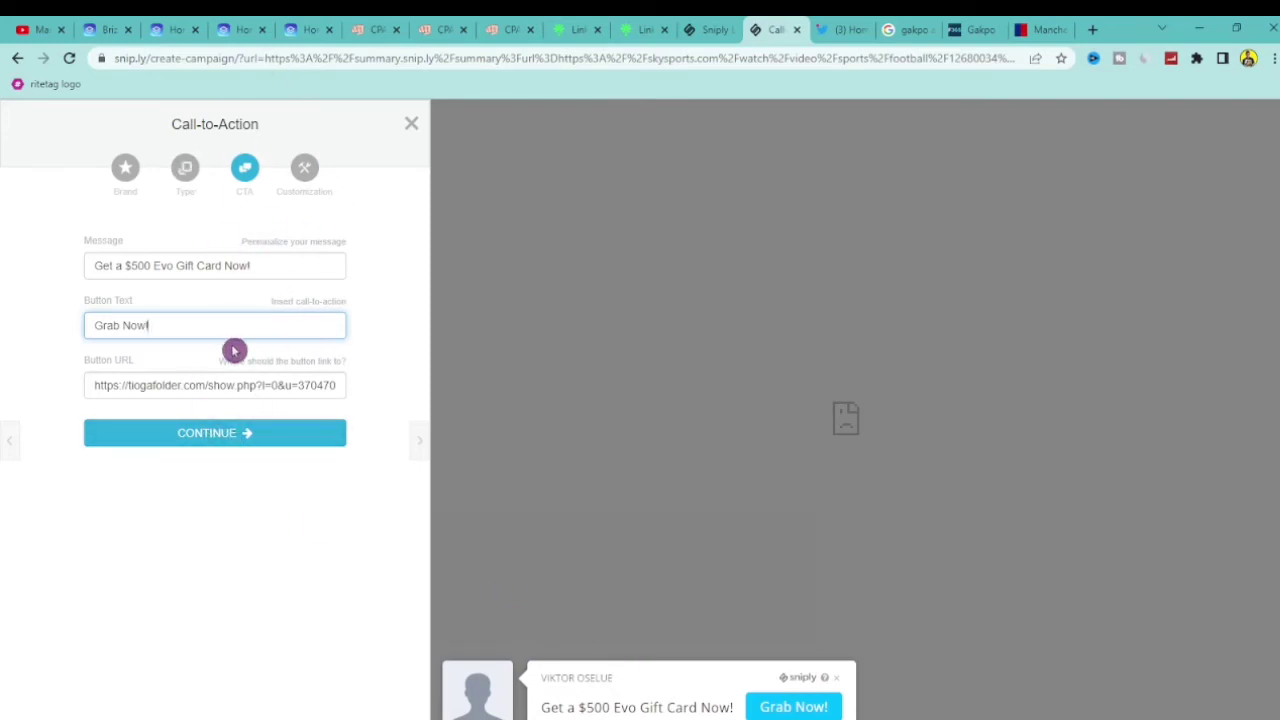
left_click(253, 435)
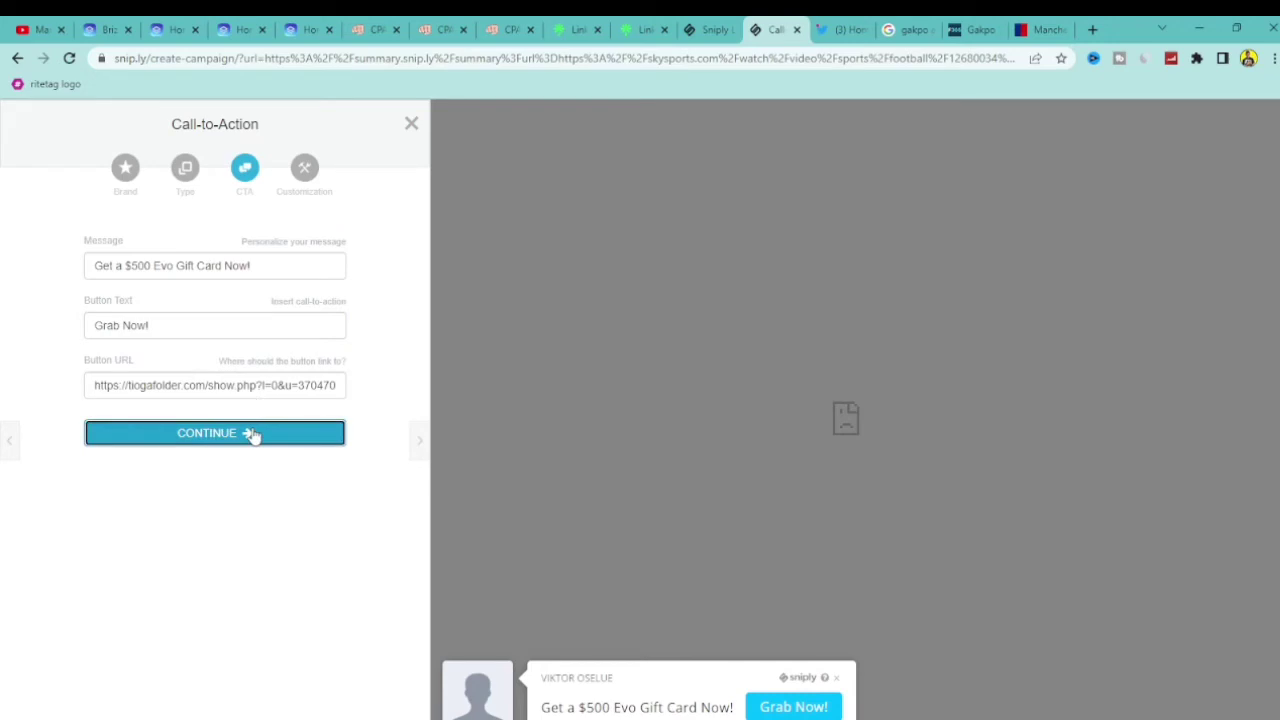
Set the call-to-action's theme to Candy and finish creating it
left_click(143, 270)
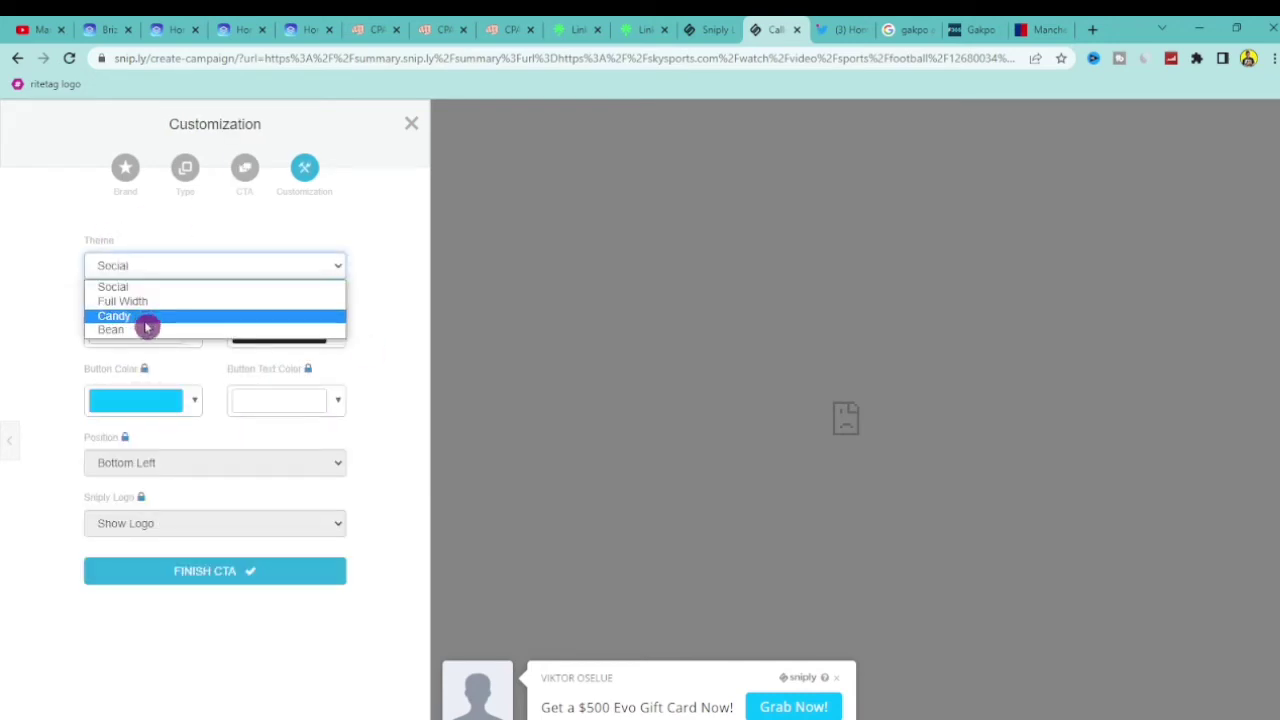
left_click(146, 322)
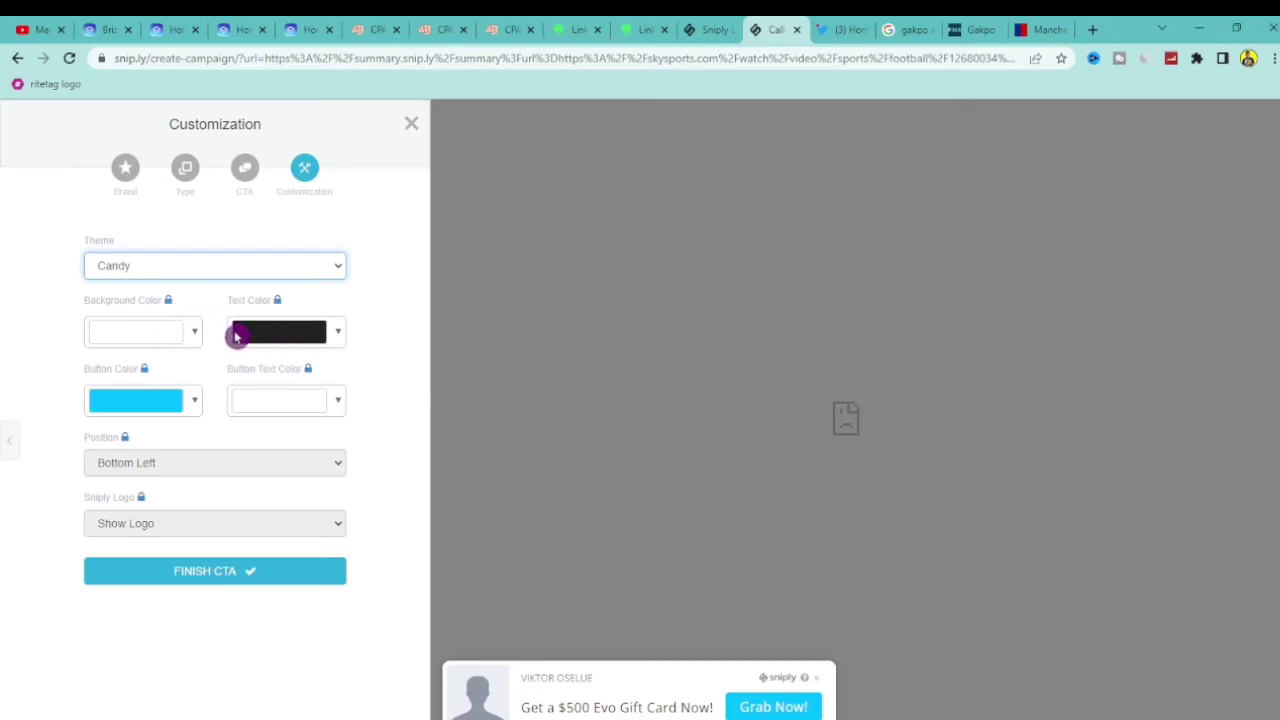
left_click(181, 575)
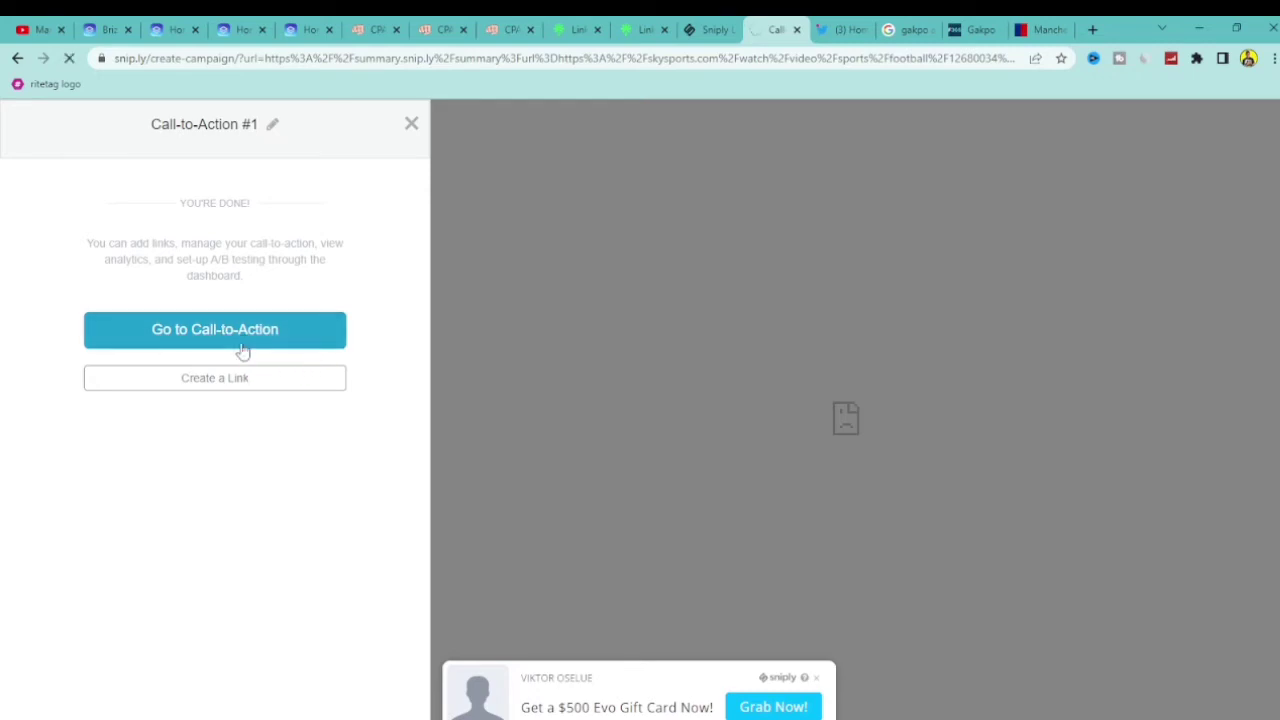
Leave the completed call-to-action and go back to the dashboard overview
left_click(409, 125)
left_click(409, 122)
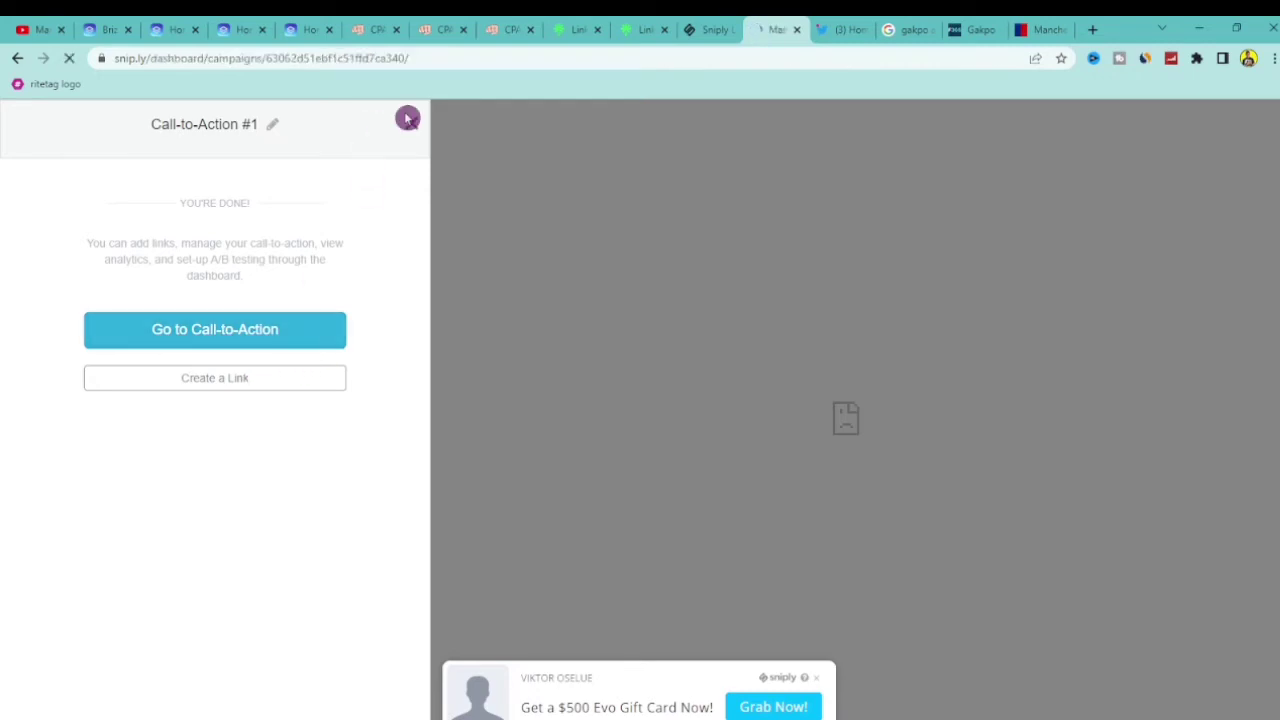
left_click(544, 231)
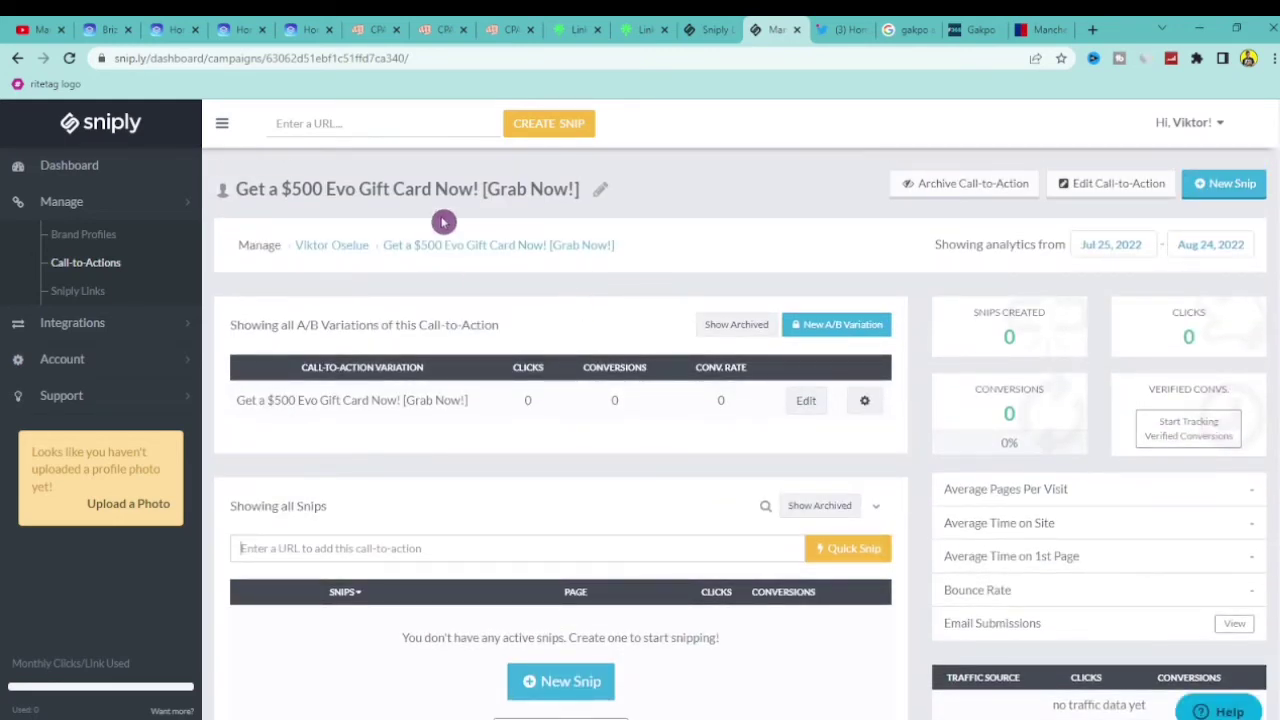
left_click(70, 168)
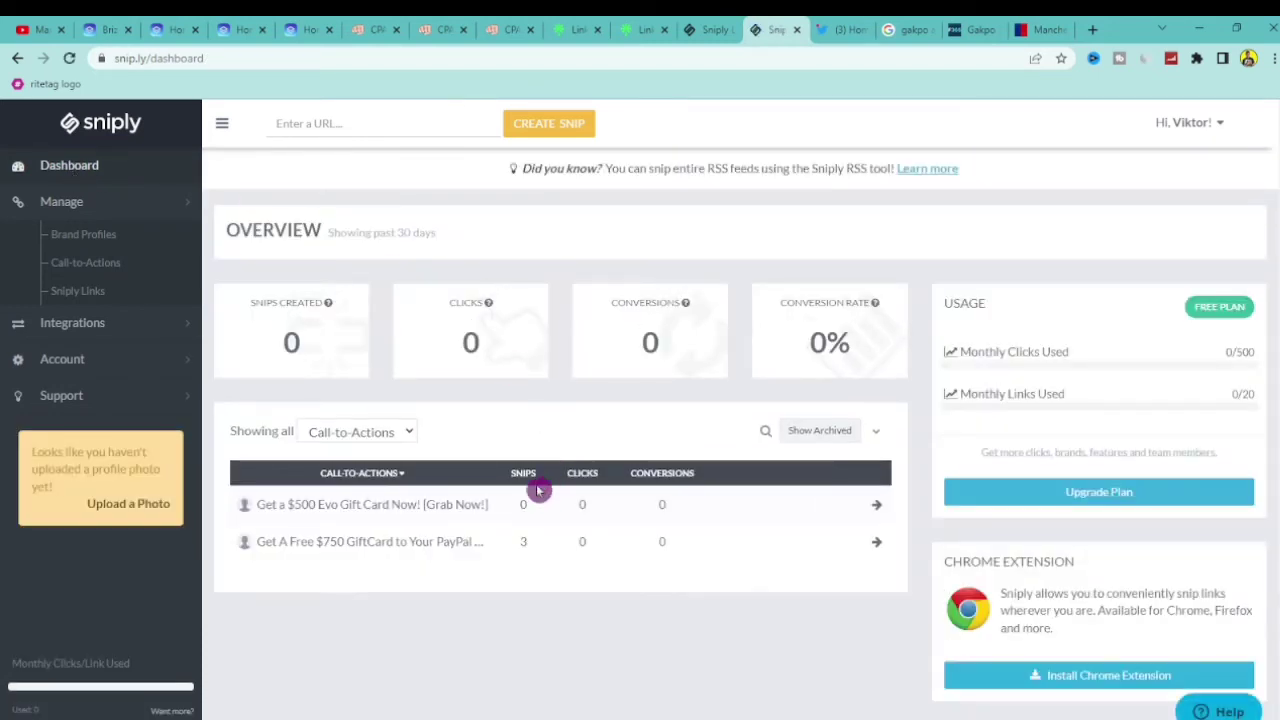
Copy the Sky Sports article's web address and start a new snip from it on the Sniply dashboard
mouse_move(445, 512)
left_click(1040, 29)
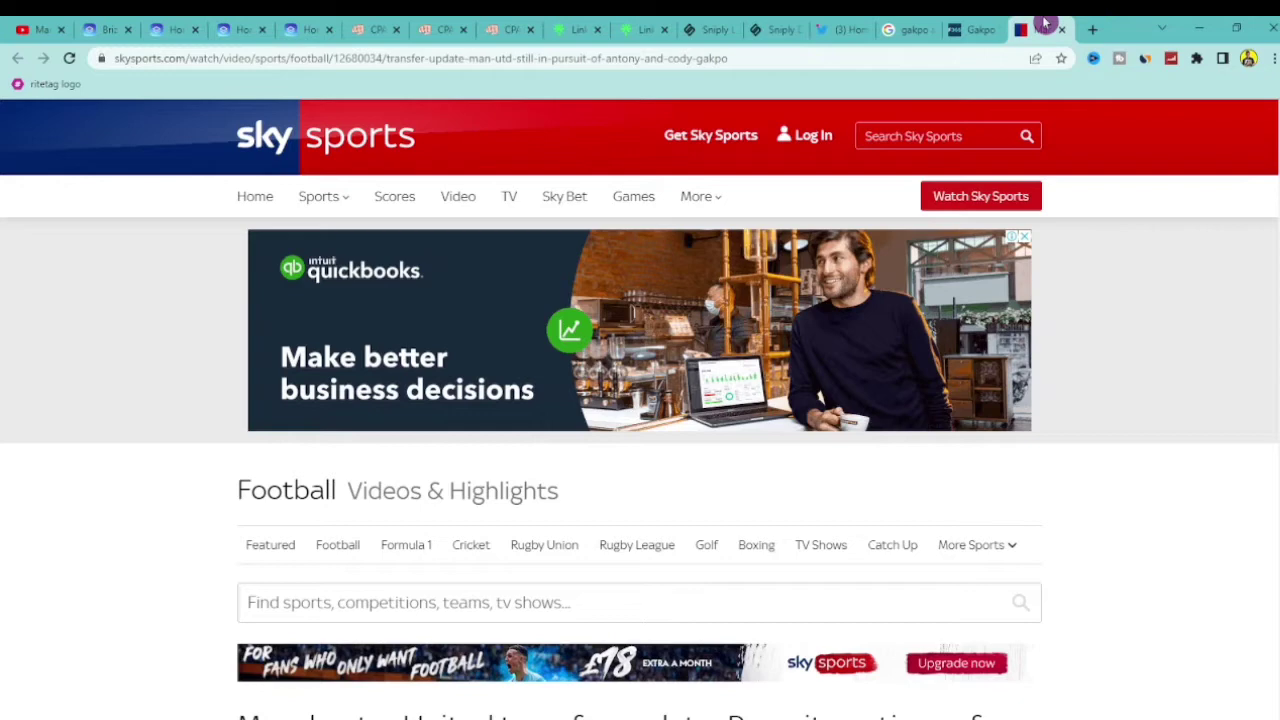
left_click(513, 55)
right_click(515, 57)
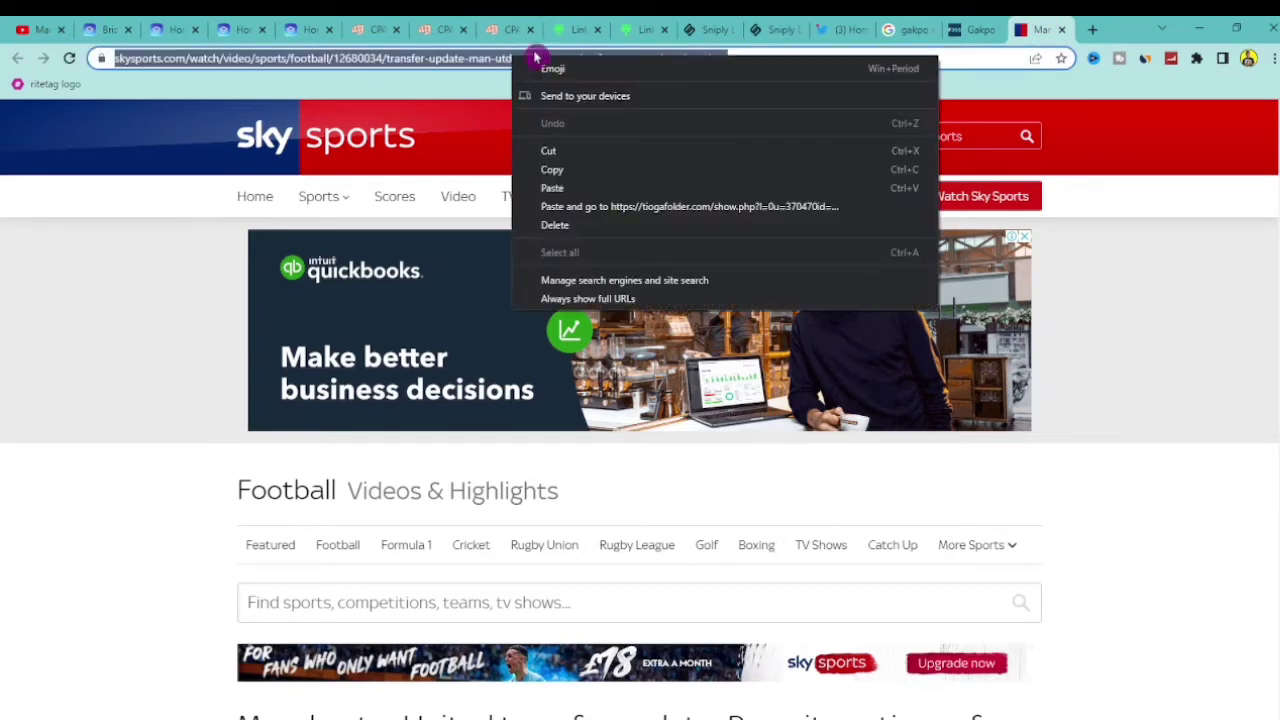
left_click(592, 175)
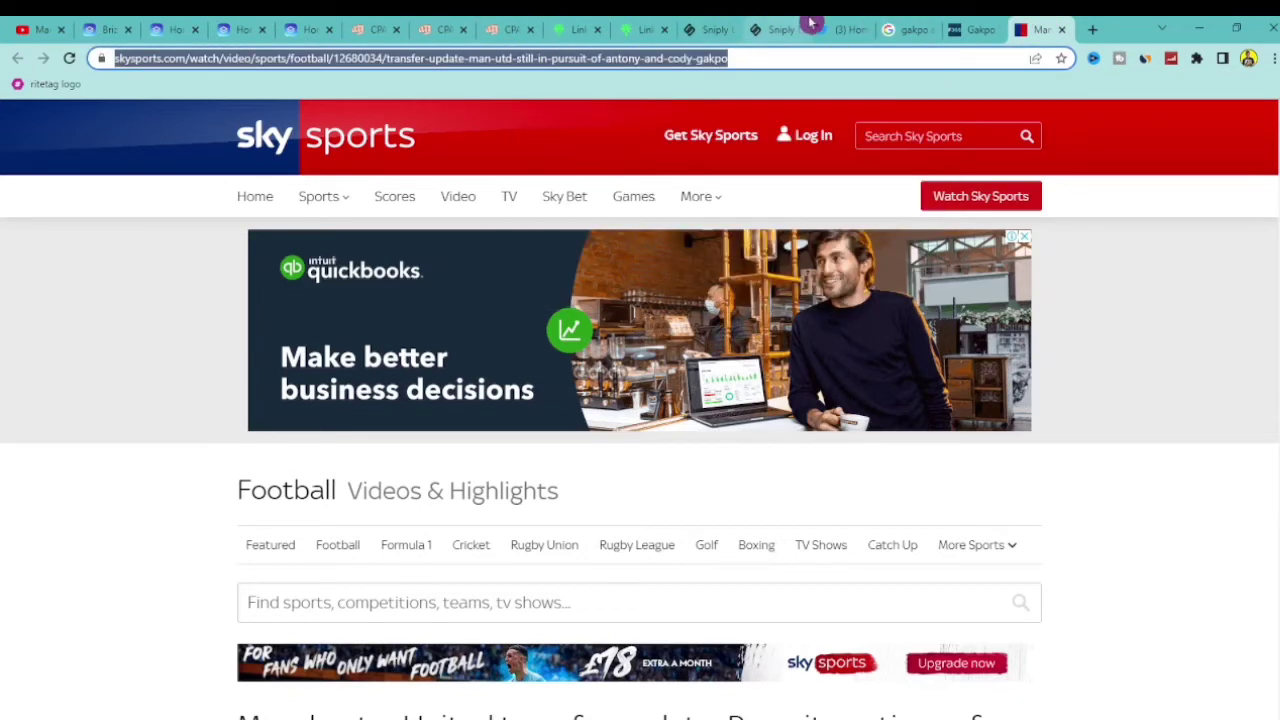
left_click(778, 25)
left_click(352, 115)
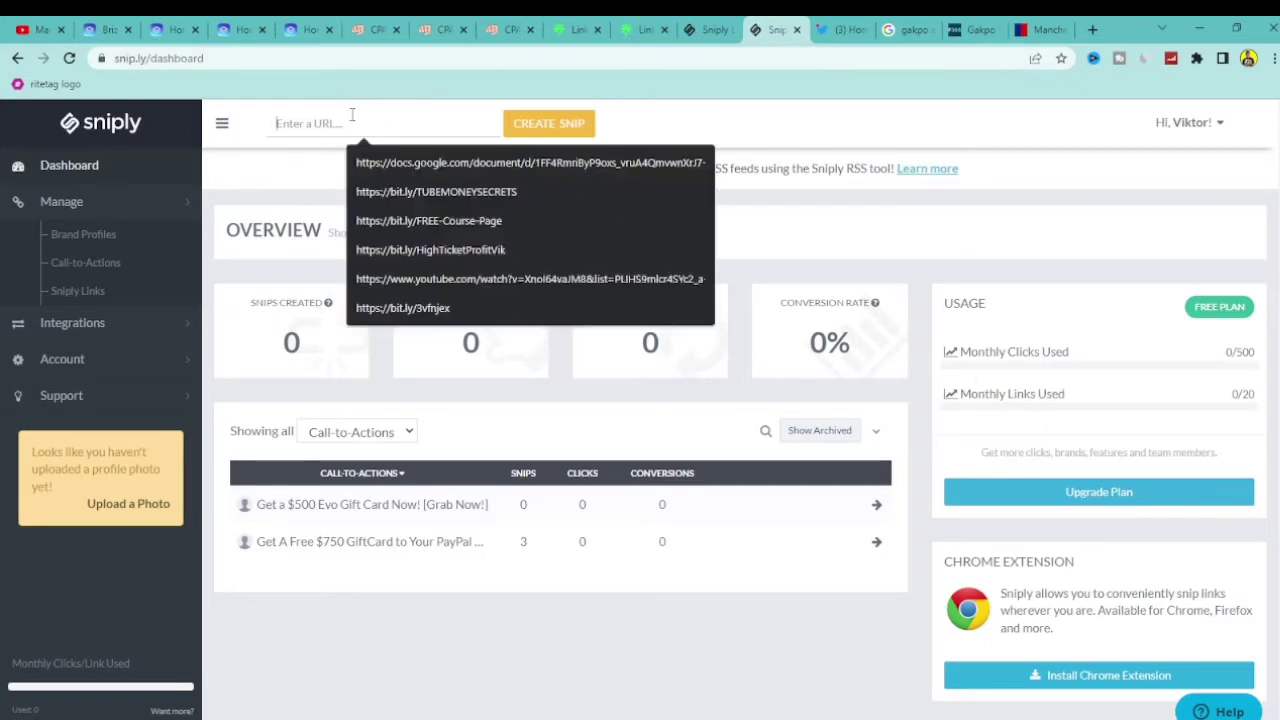
key("ctrl+v")
left_click(566, 126)
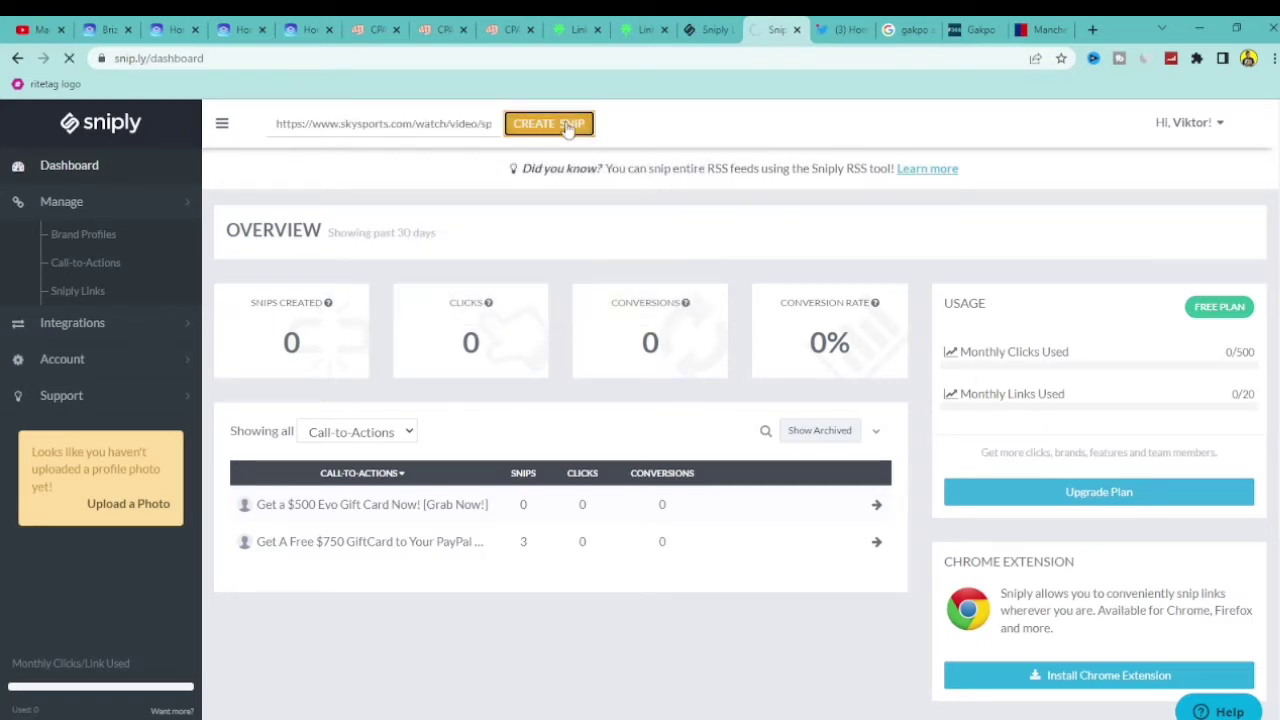
left_click(567, 125)
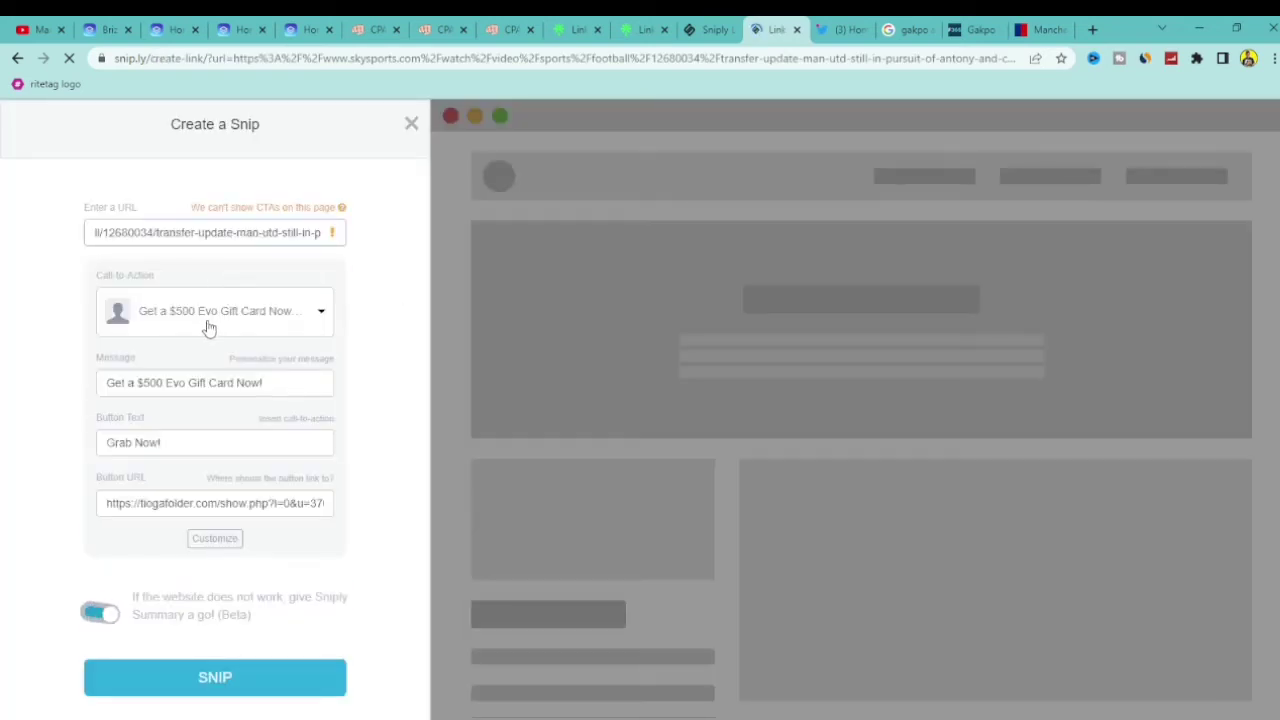
Try to snip the Sky Sports article with the "Get a $500 Evo Gift Card Now!" call-to-action
left_click(208, 328)
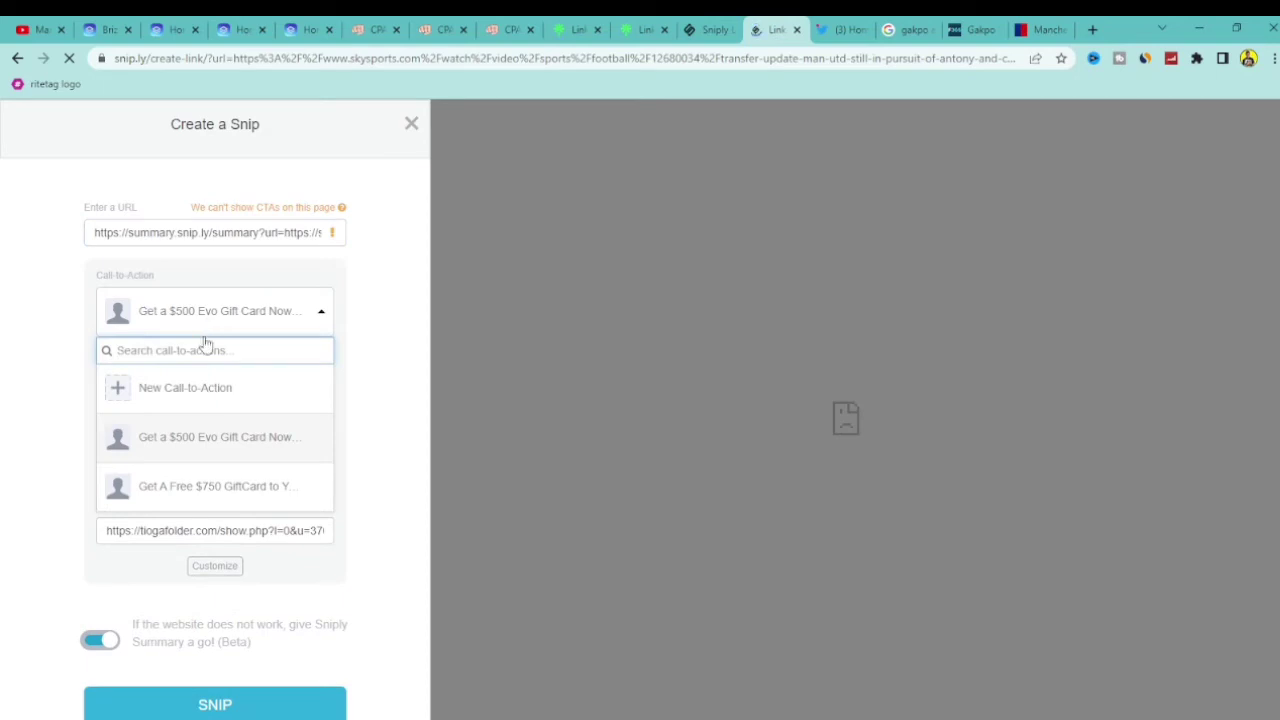
left_click(196, 441)
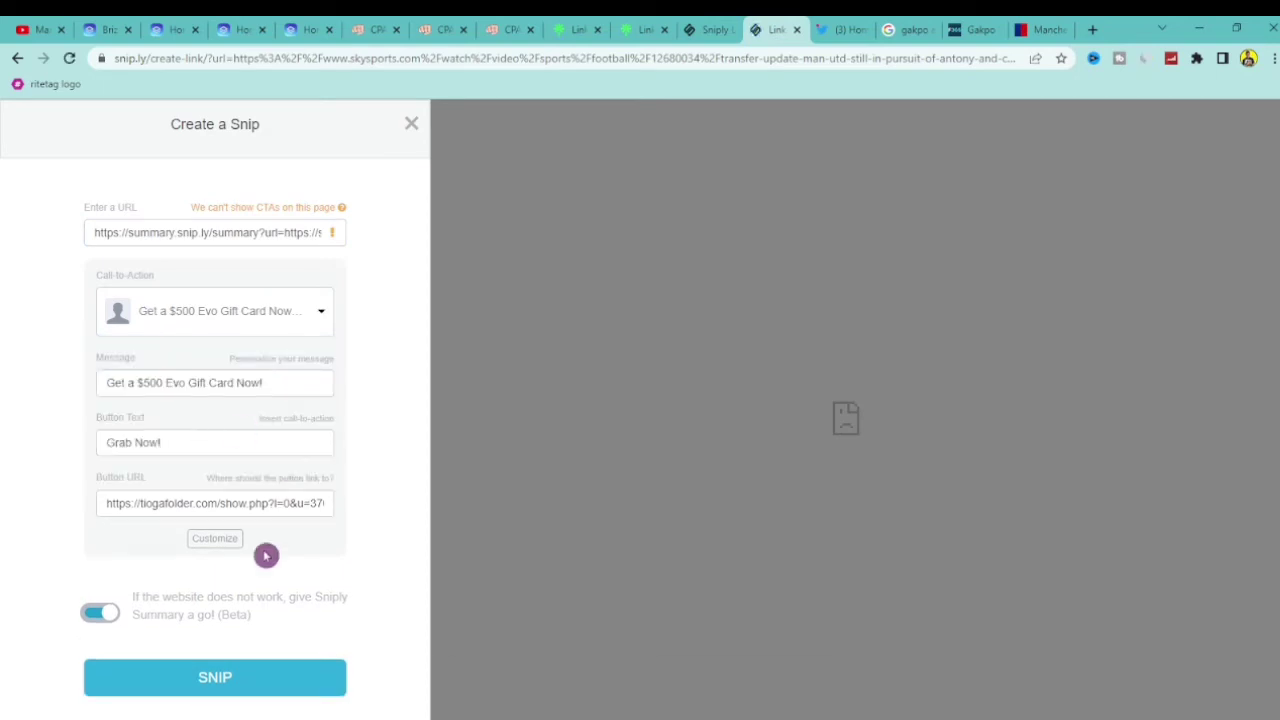
left_click(240, 680)
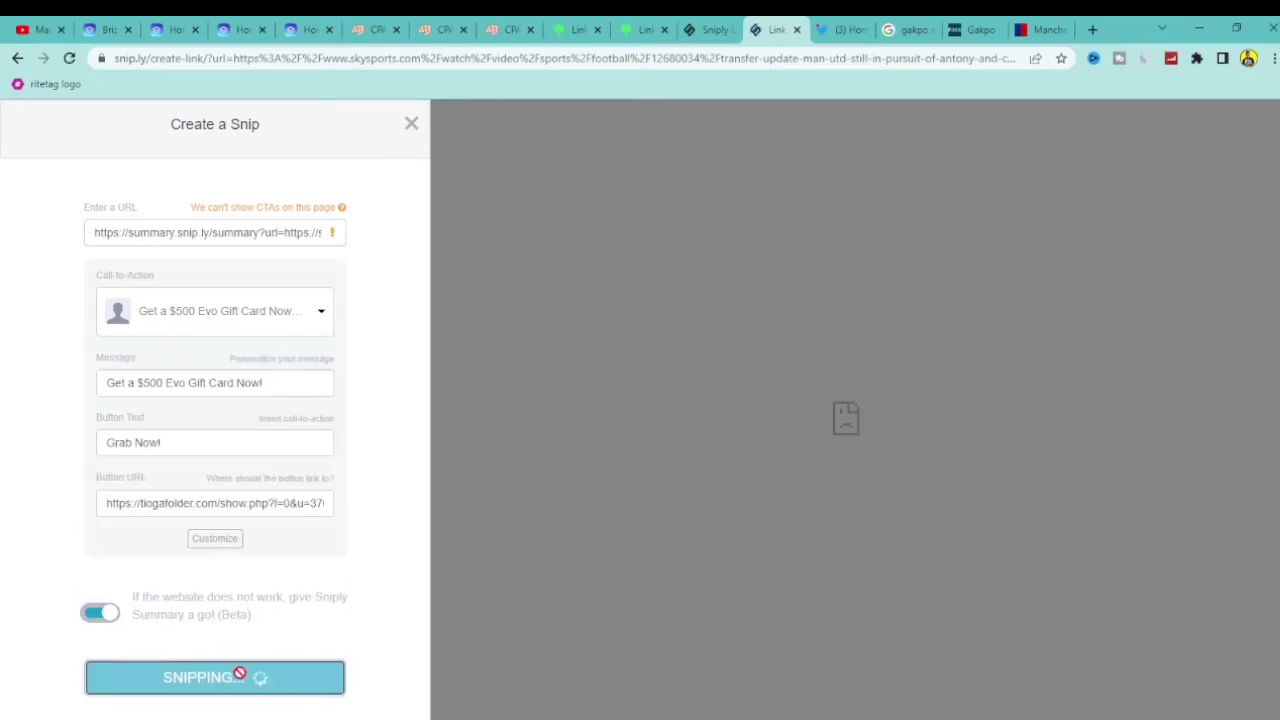
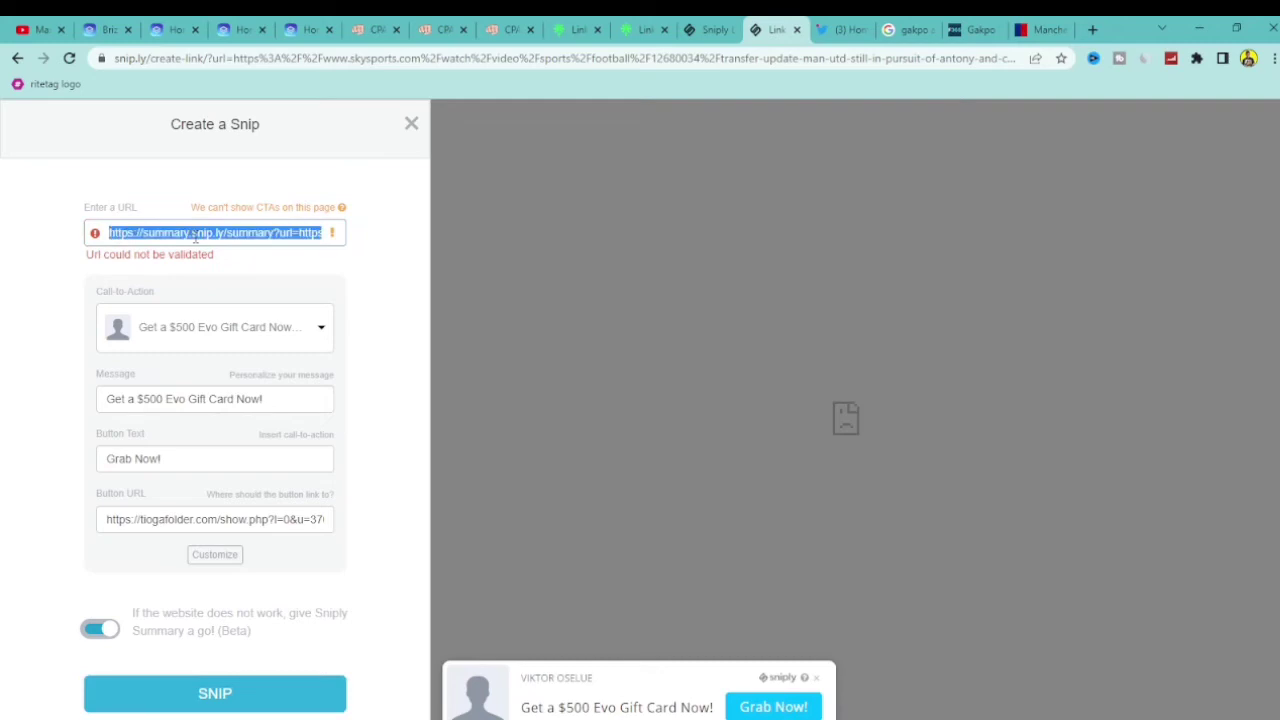
Replace the snip's URL with a freshly copied address of the Sky Sports article
key("BackSpace")
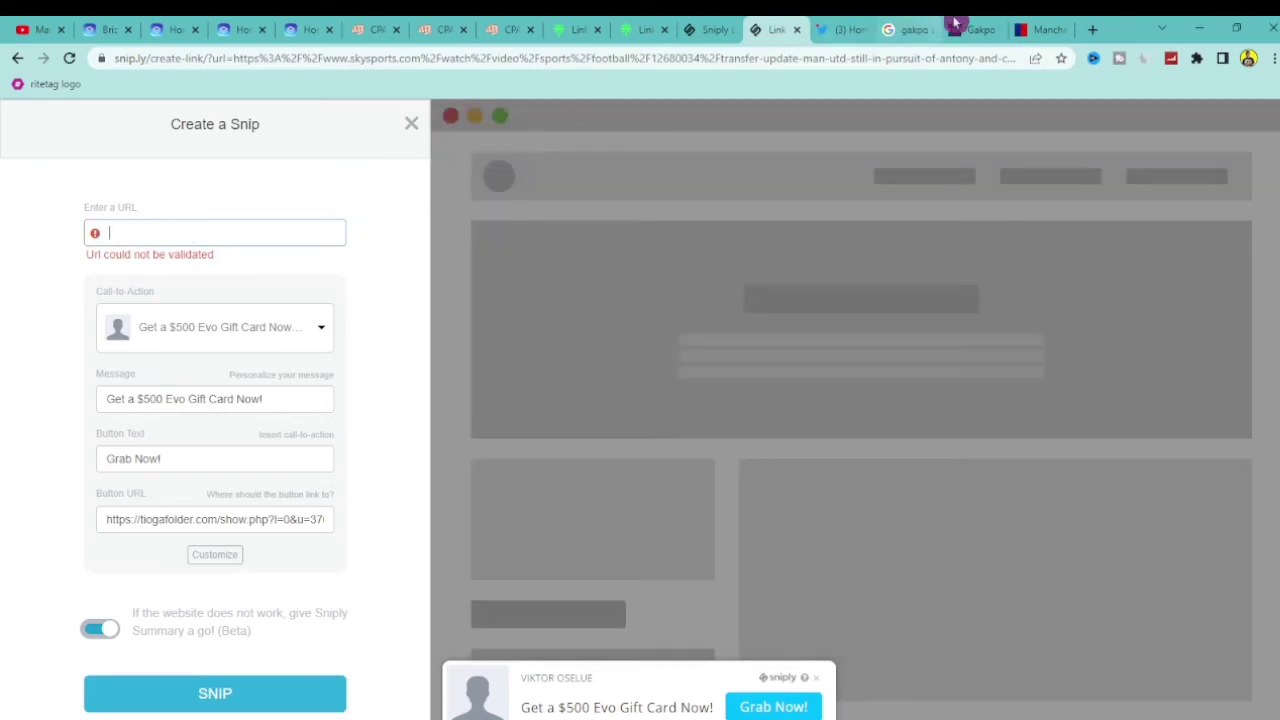
left_click(1060, 24)
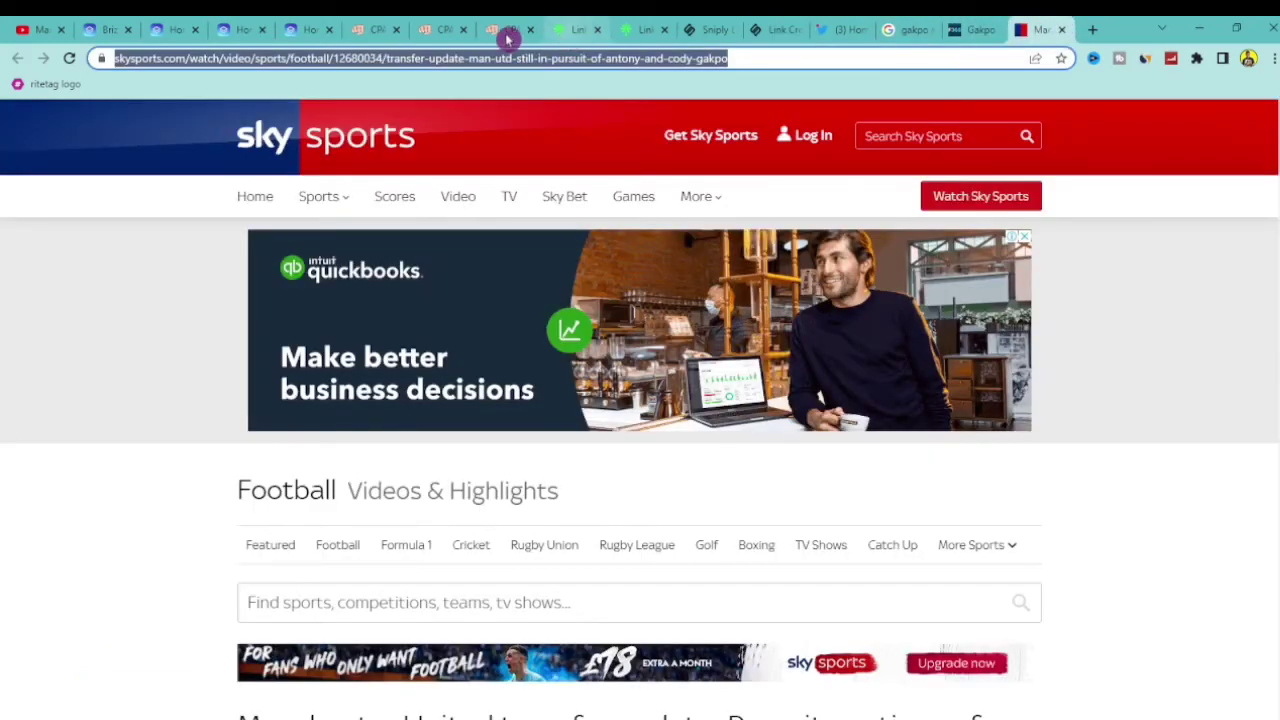
right_click(410, 60)
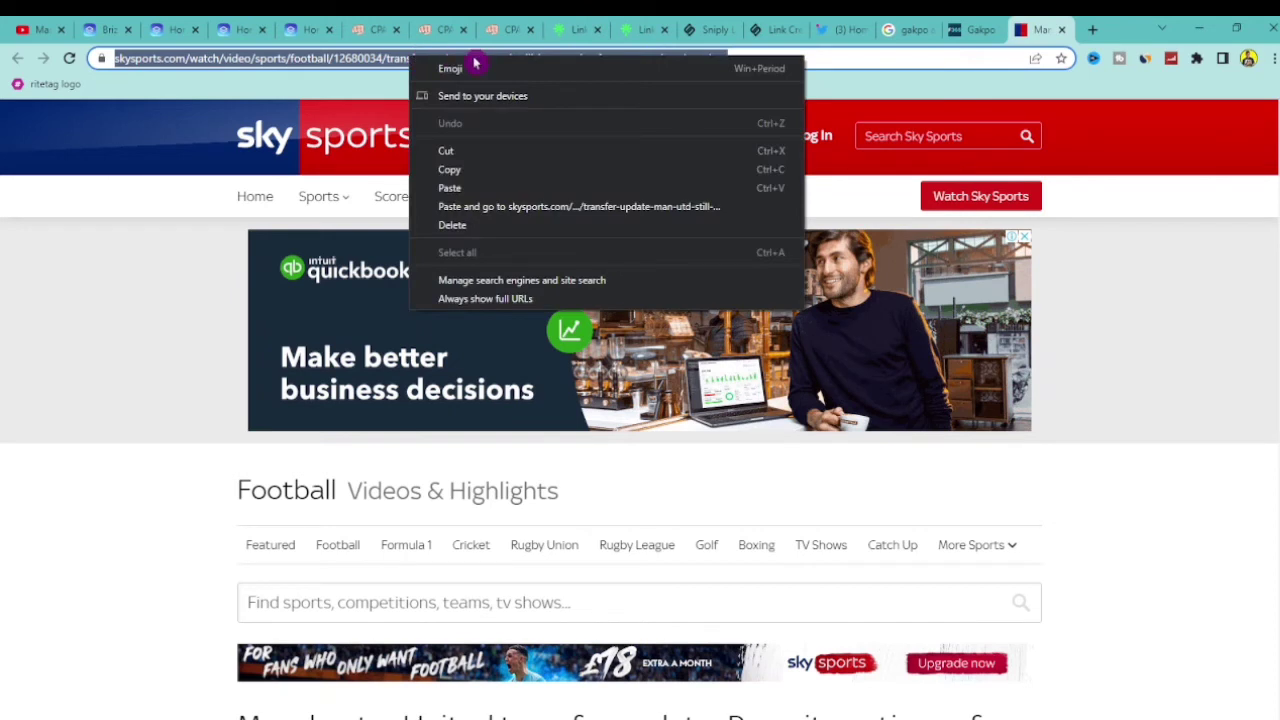
left_click(465, 170)
left_click(772, 29)
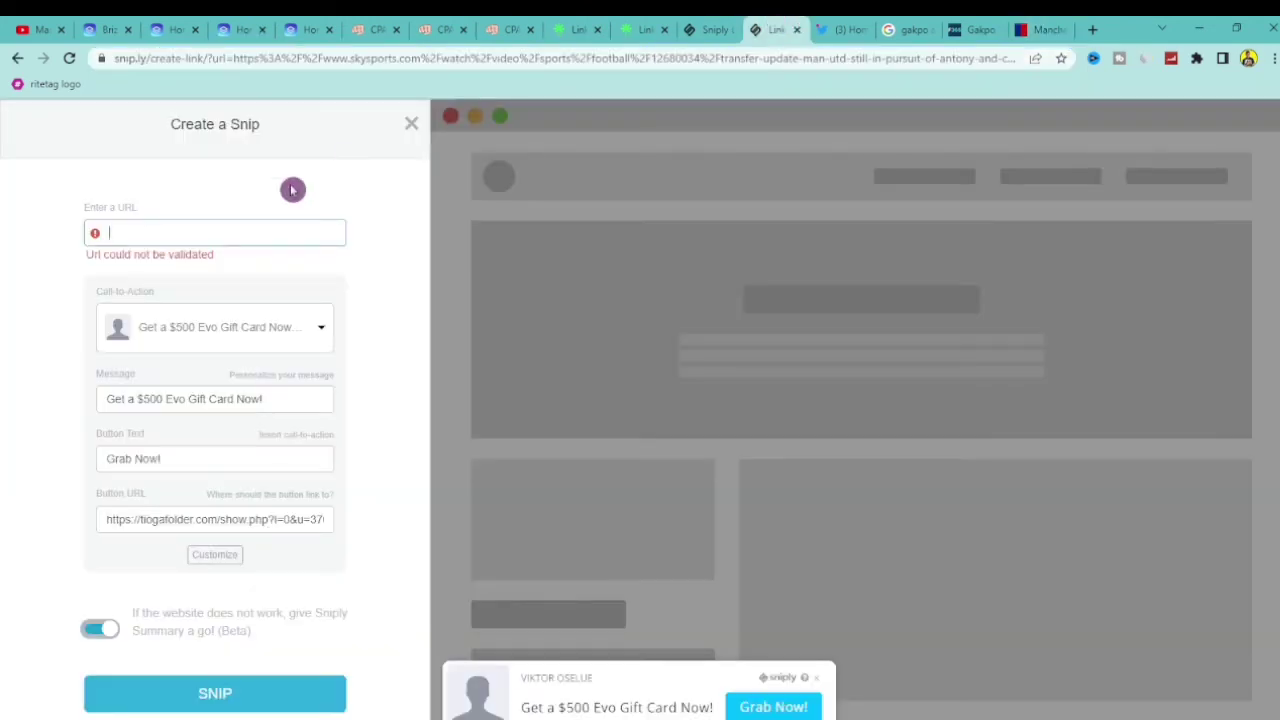
left_click(242, 224)
key("ctrl+v")
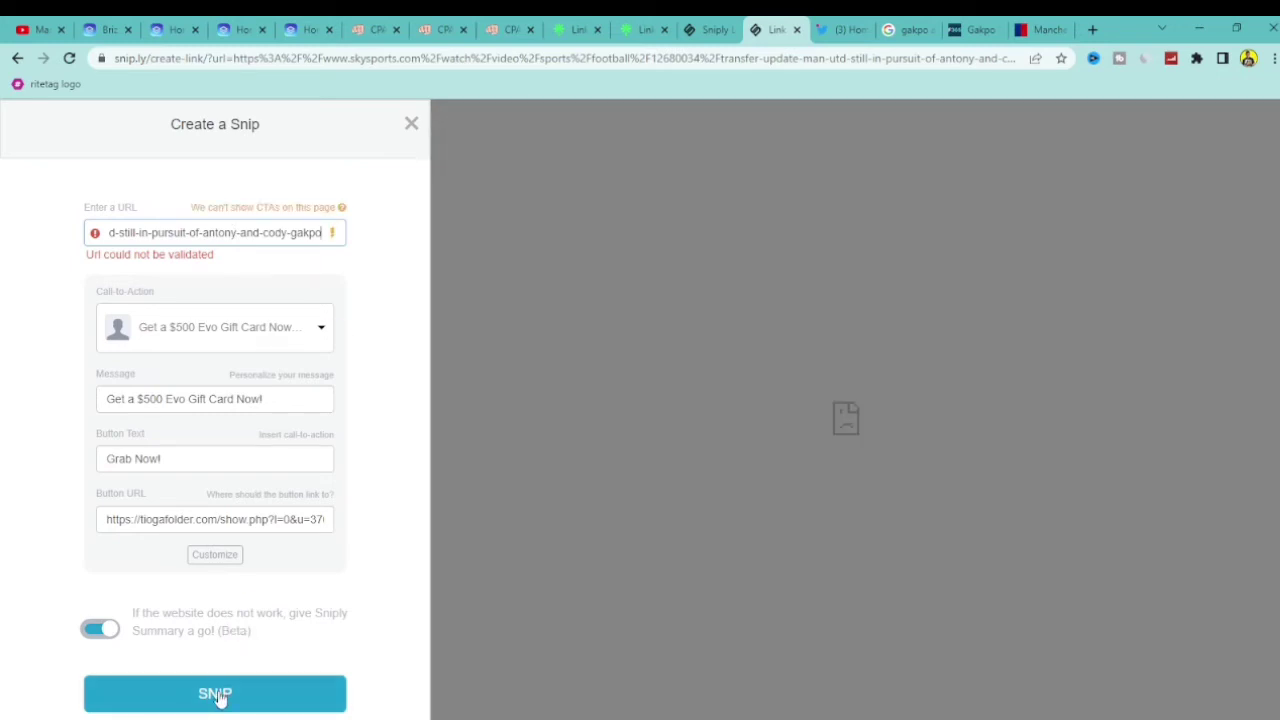
Replace the snip's URL with the copied address of the Football365 Gakpo transfer article and create the snip
triple_click(248, 229)
key("BackSpace")
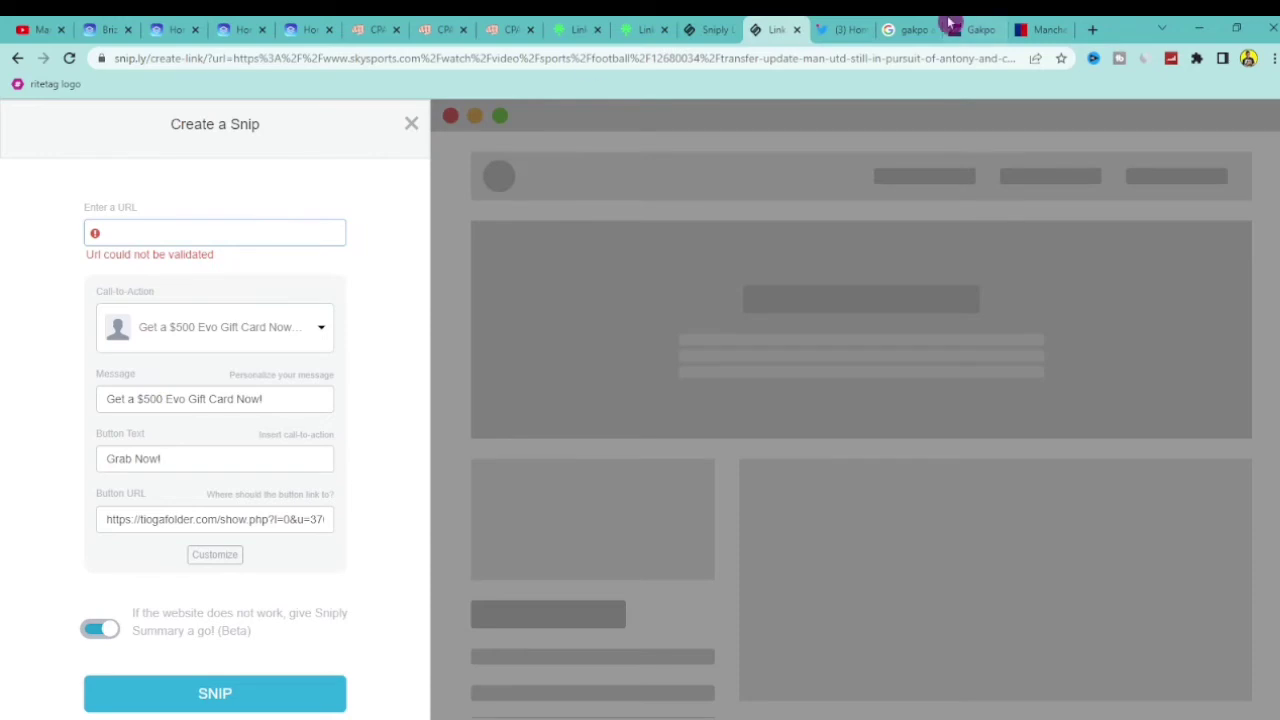
left_click(985, 28)
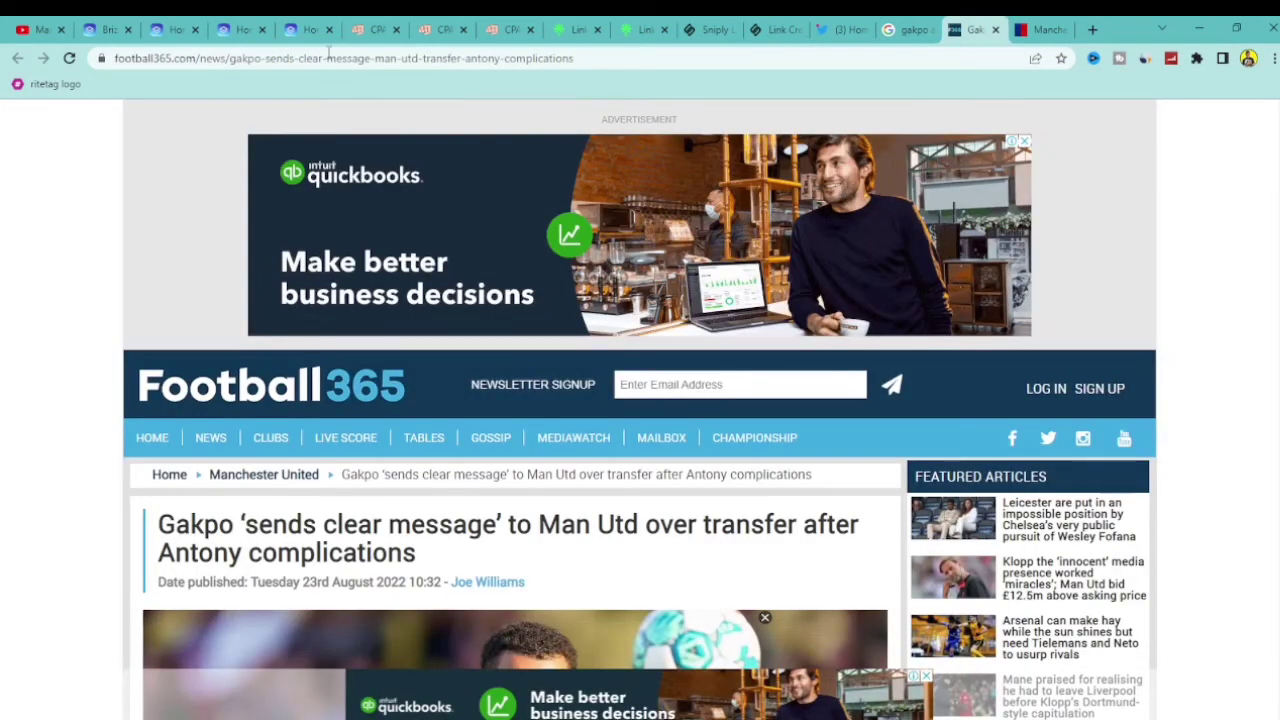
left_click(328, 57)
right_click(328, 57)
left_click(400, 170)
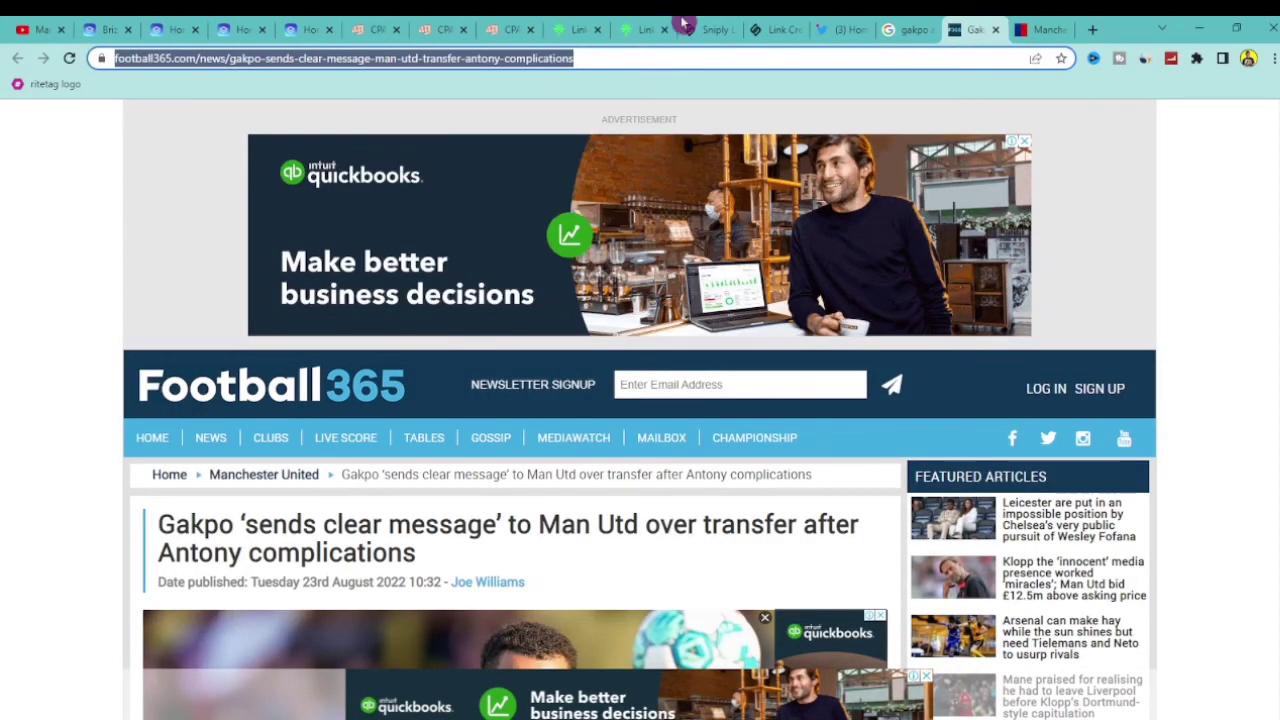
left_click(766, 27)
left_click(280, 236)
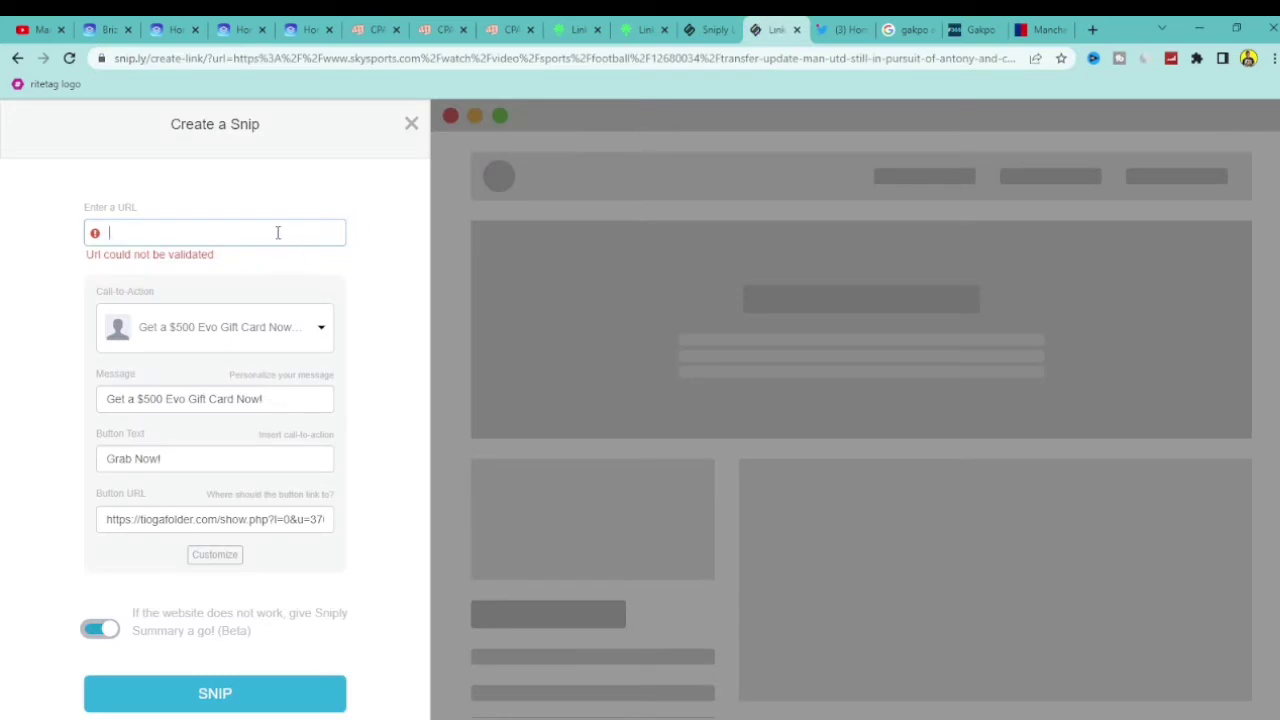
key("ctrl+v")
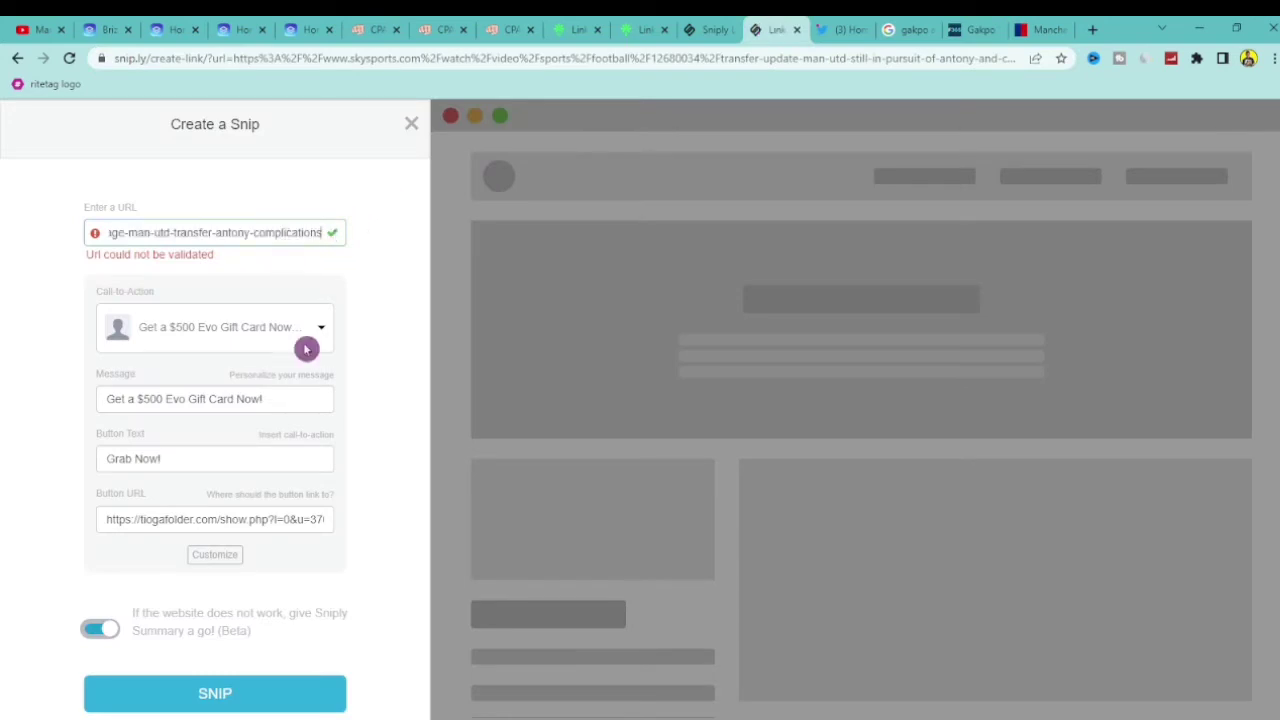
left_click(220, 698)
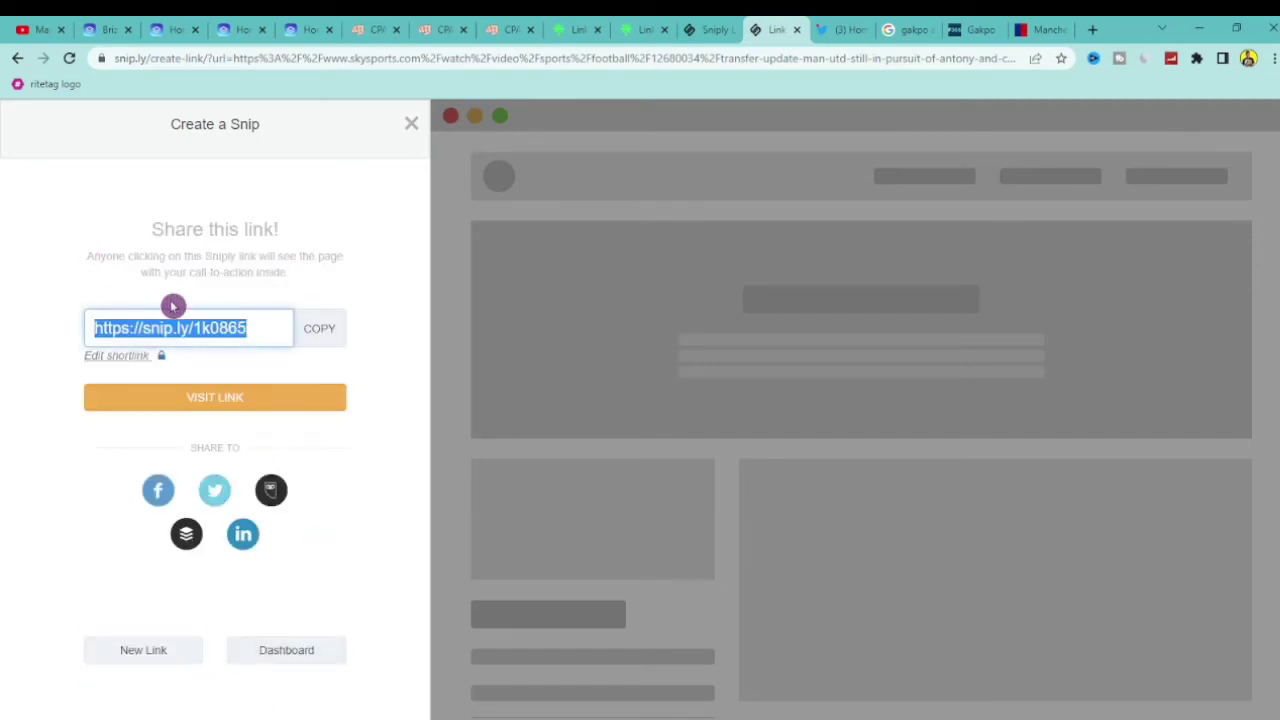
Copy the new Sniply short link and open it in a new browser tab
left_click(320, 339)
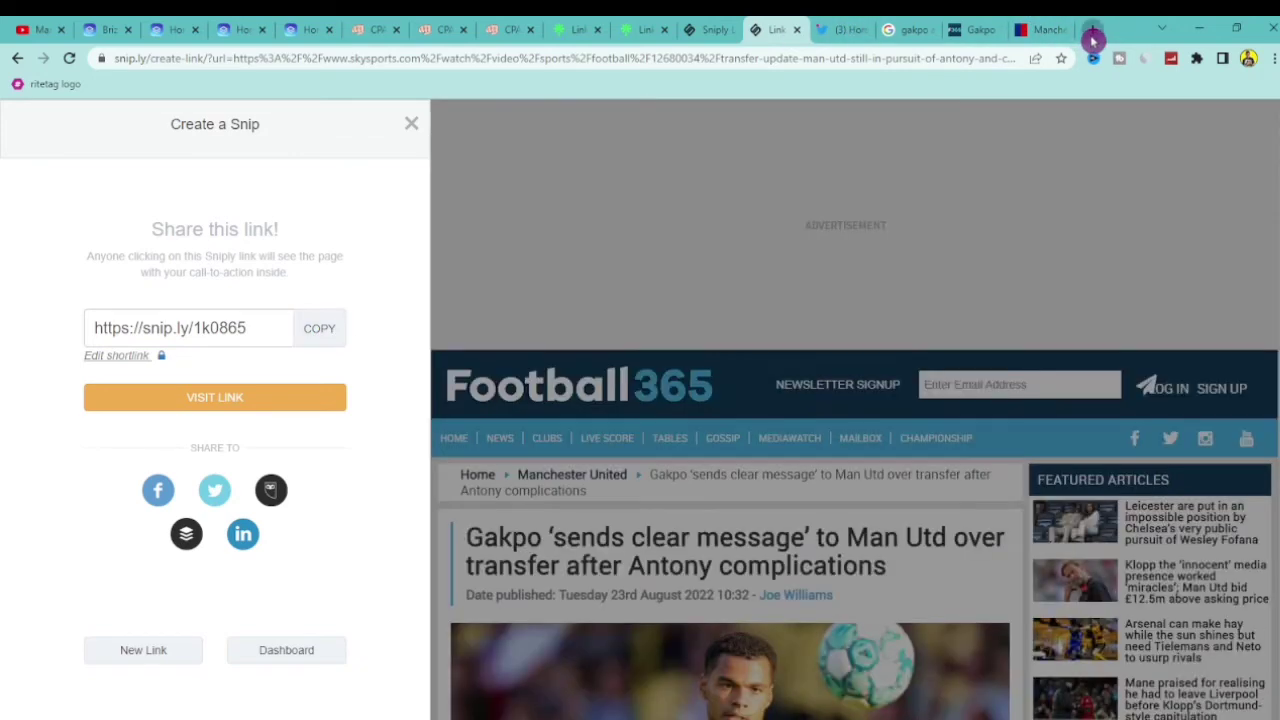
left_click(1093, 38)
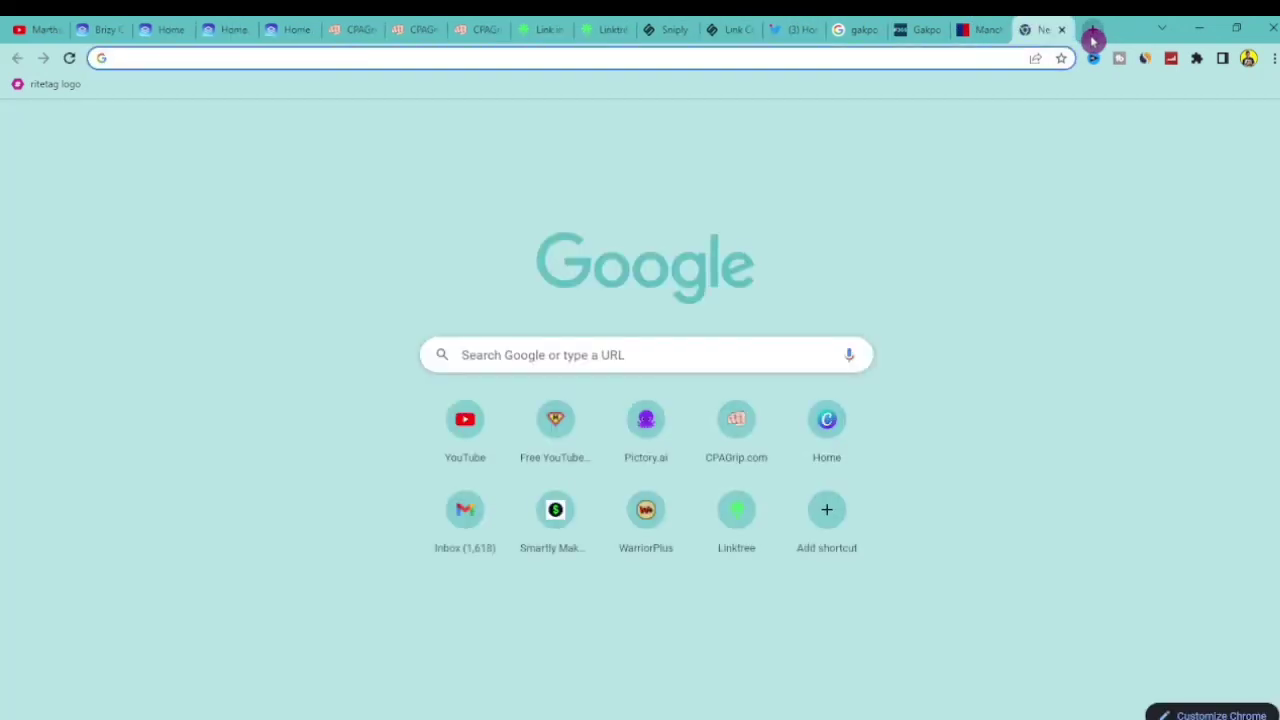
key("ctrl+v")
key("Return")
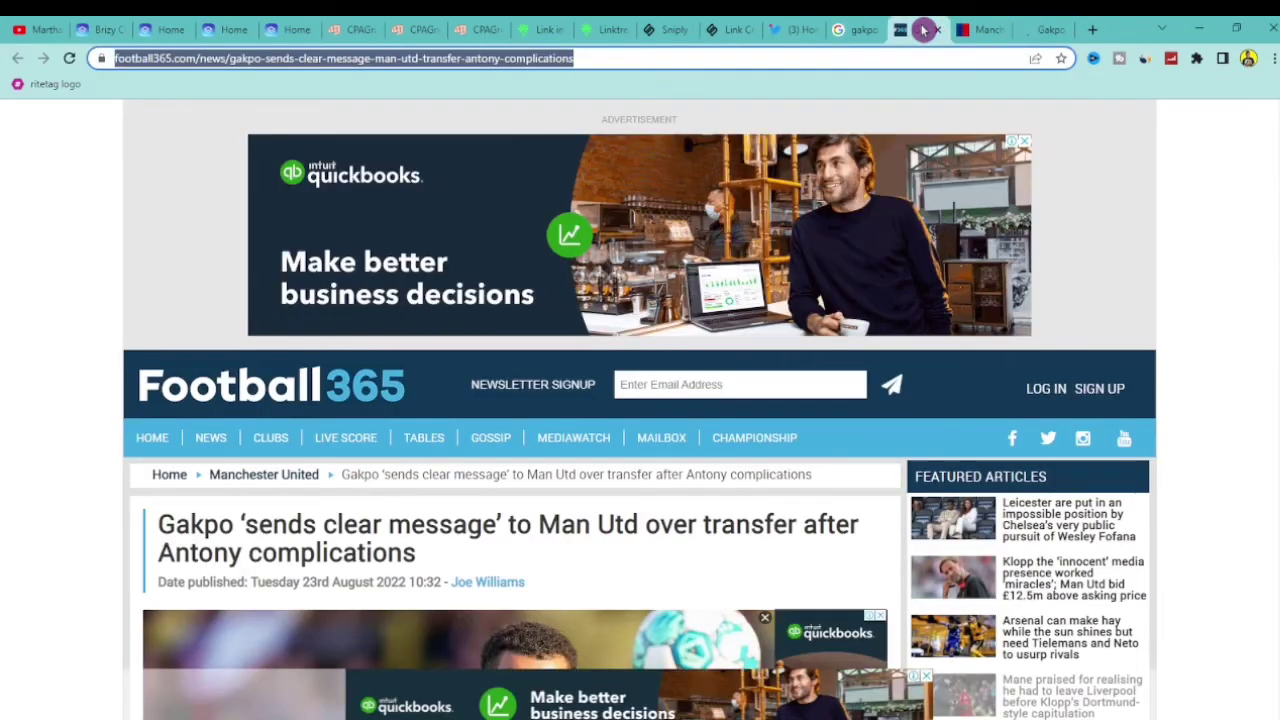
left_click(1045, 24)
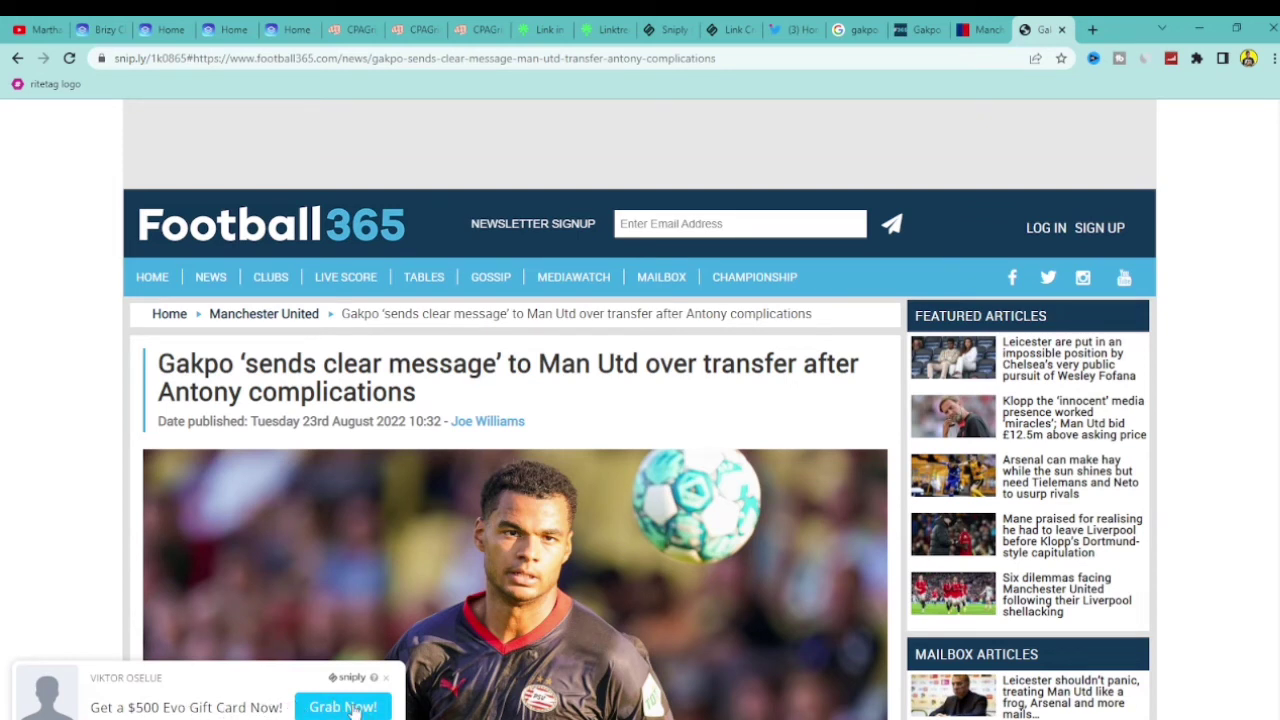
Examine the snipped Football365 article with its gift card call-to-action and compare it with the original article page
scroll(1150, 440, "down", 7)
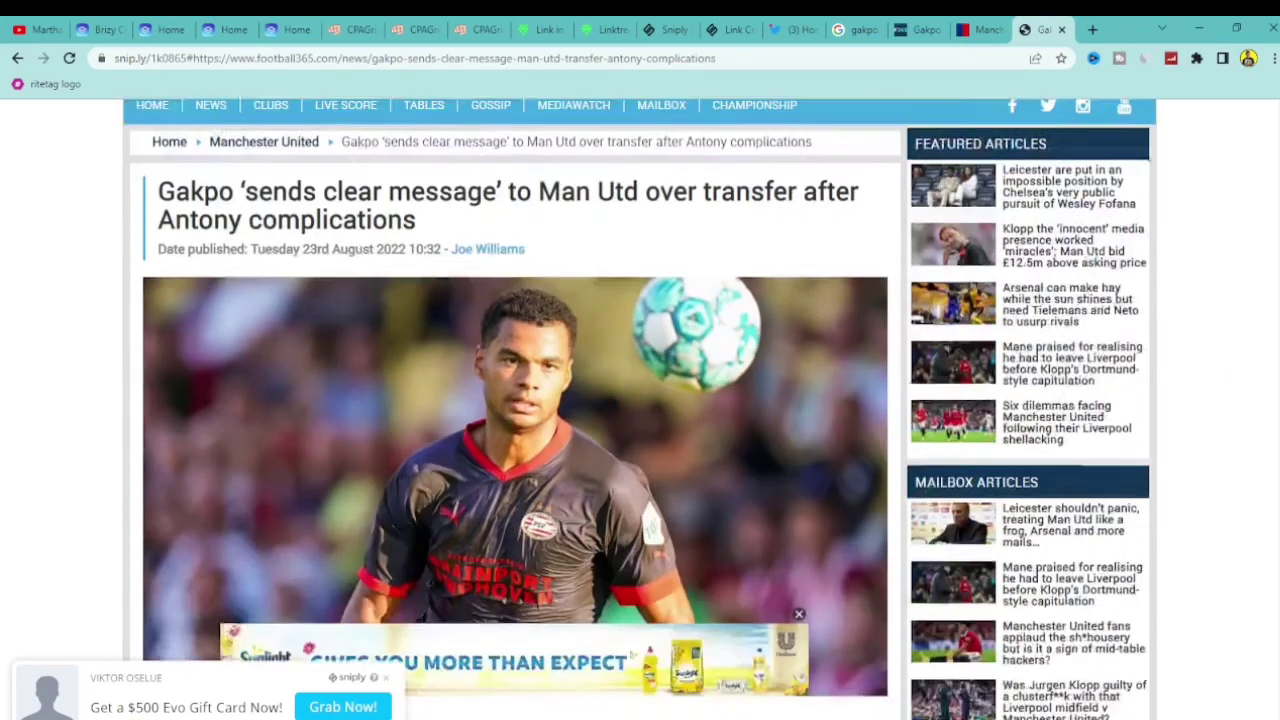
scroll(515, 400, "down", 4)
key("Home")
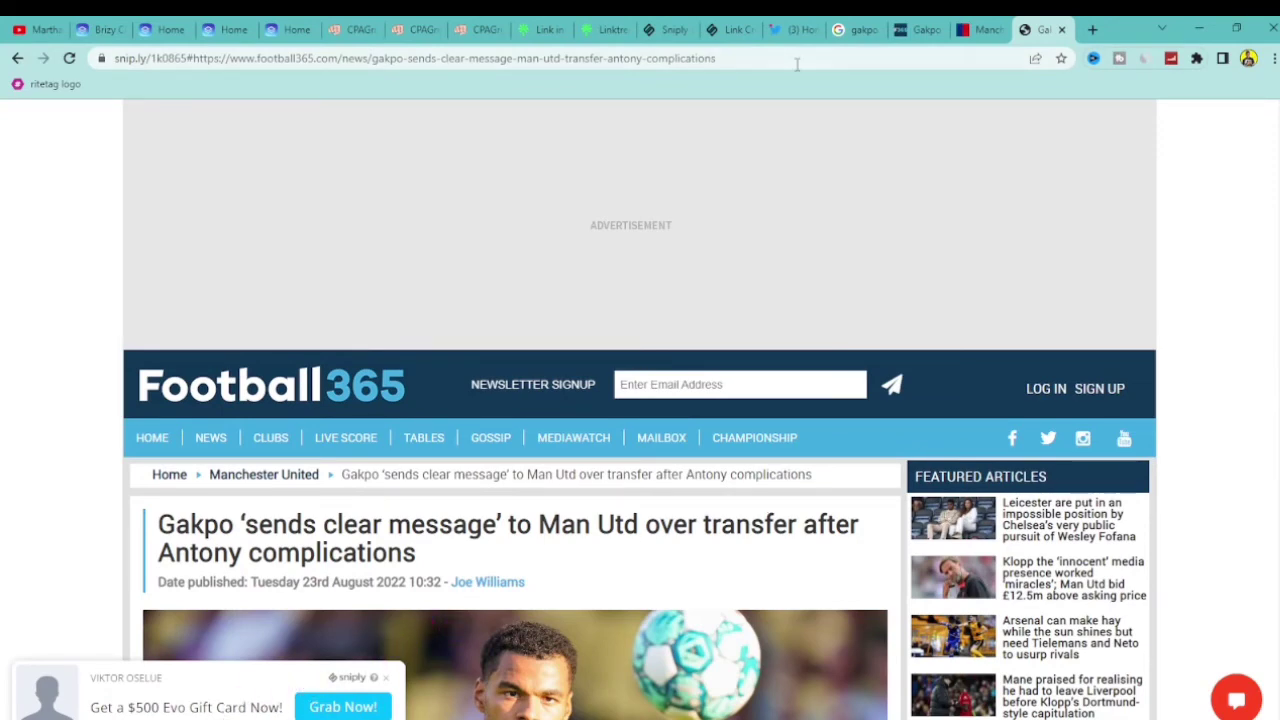
left_click(912, 29)
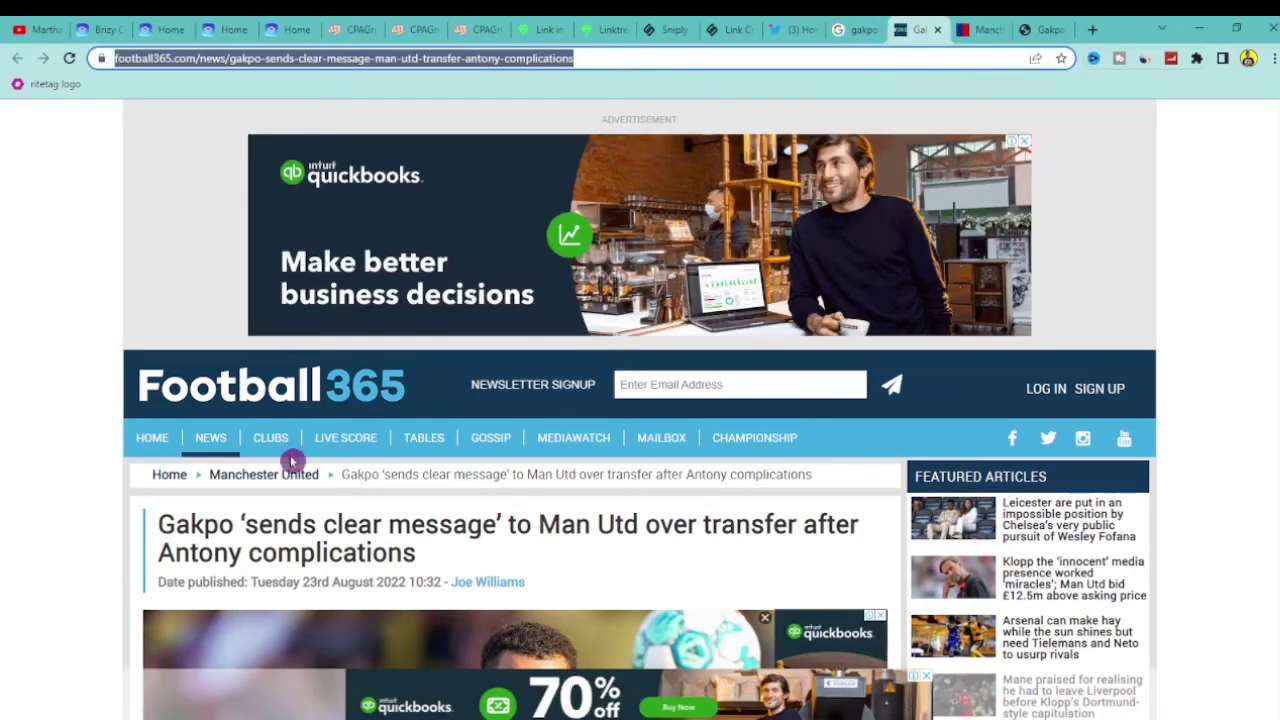
left_click(1040, 29)
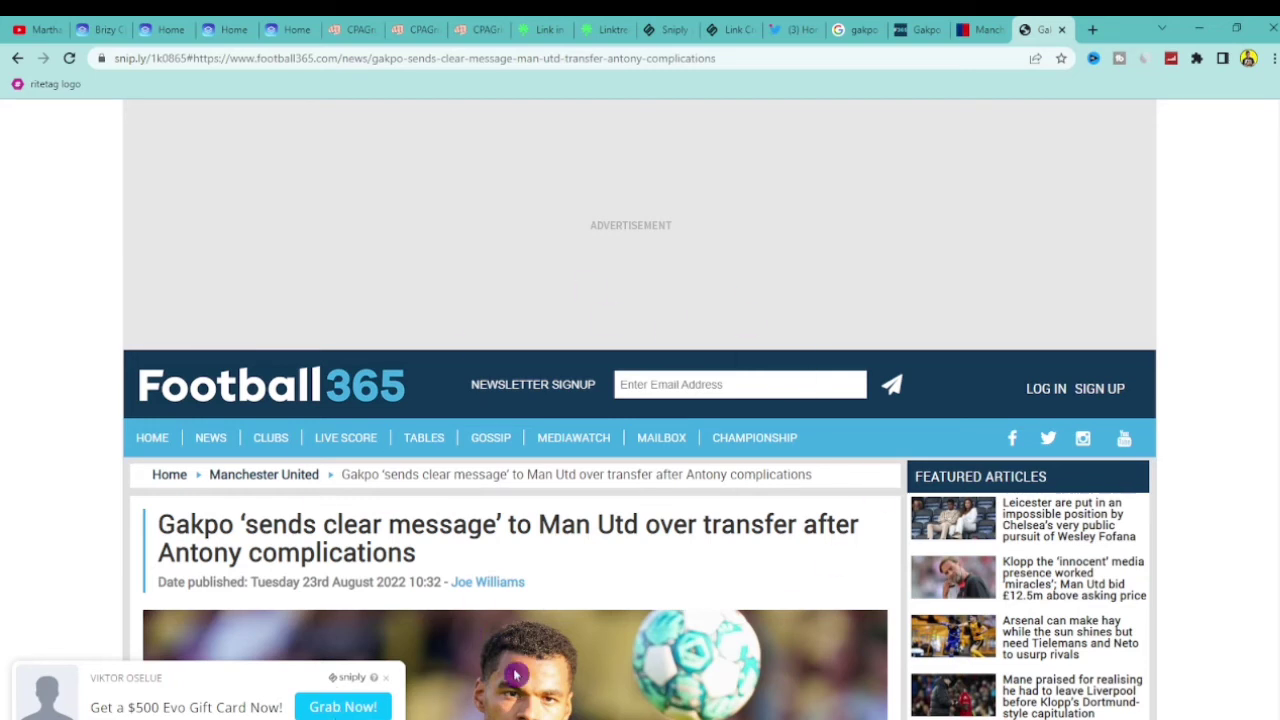
left_click(915, 29)
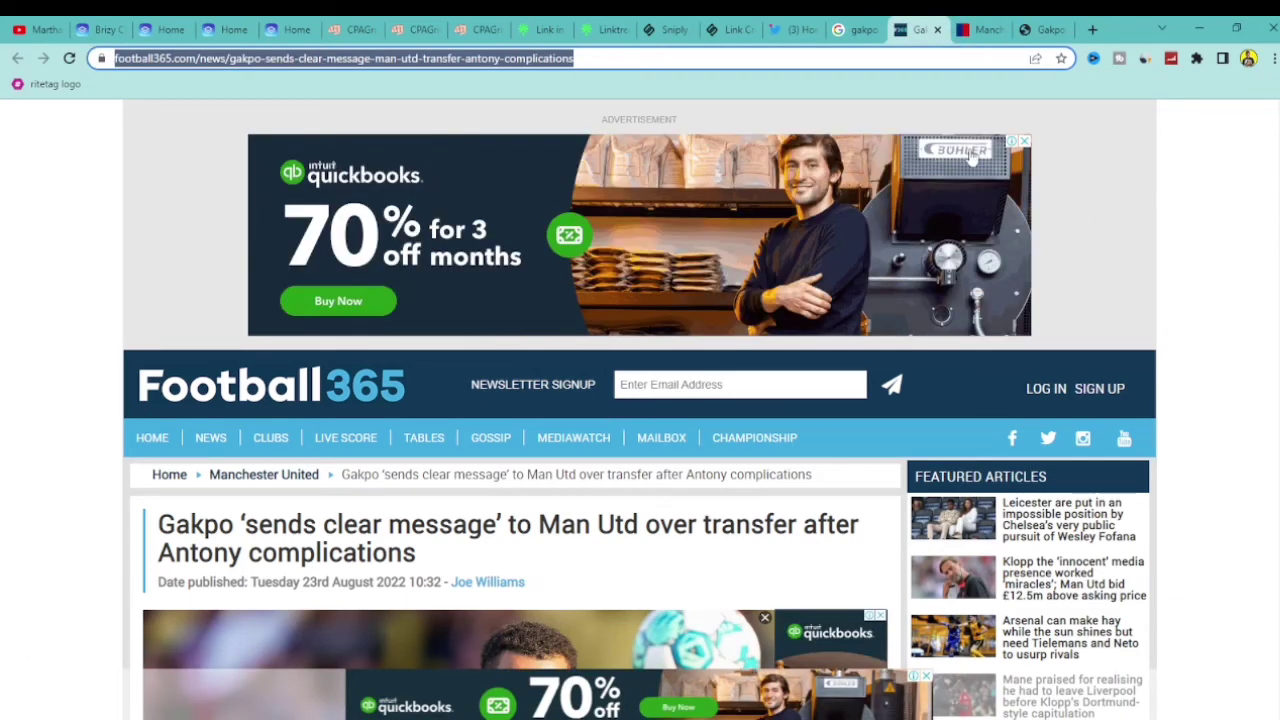
key("ctrl+Tab")
key("ctrl+Tab")
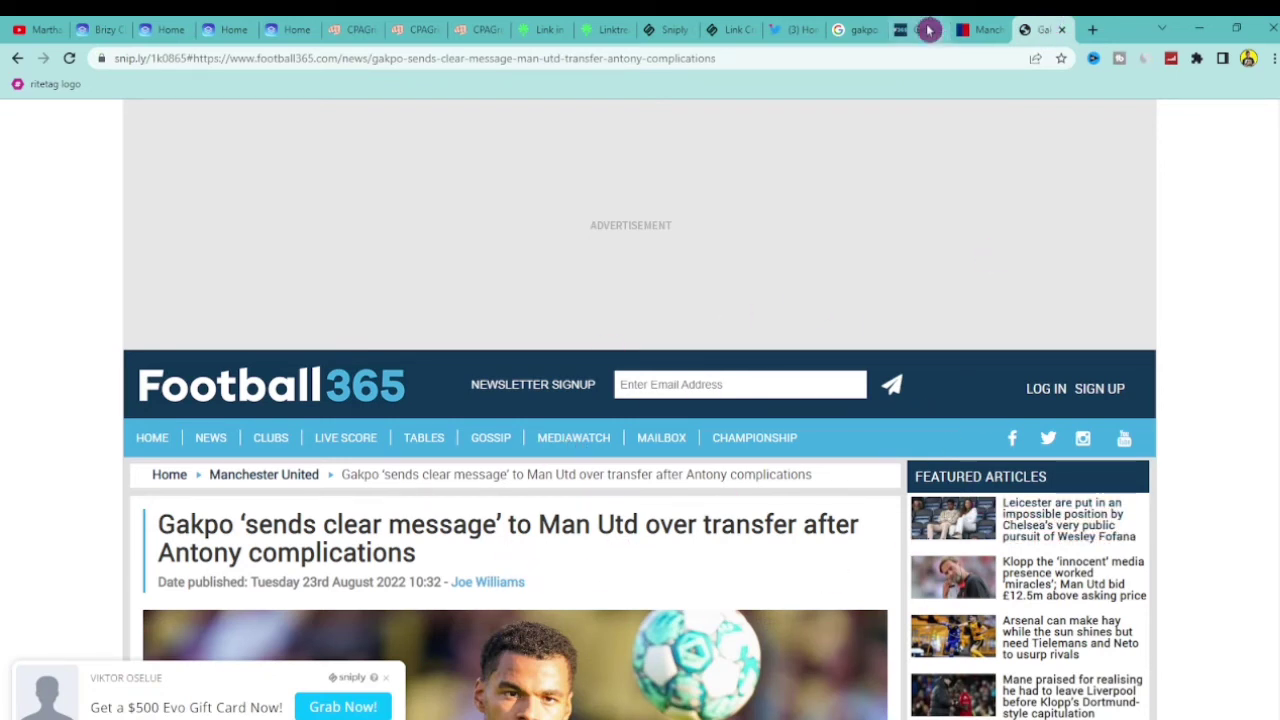
Switch to the Twitter home page and begin composing a new tweet
left_click(760, 27)
left_click(779, 28)
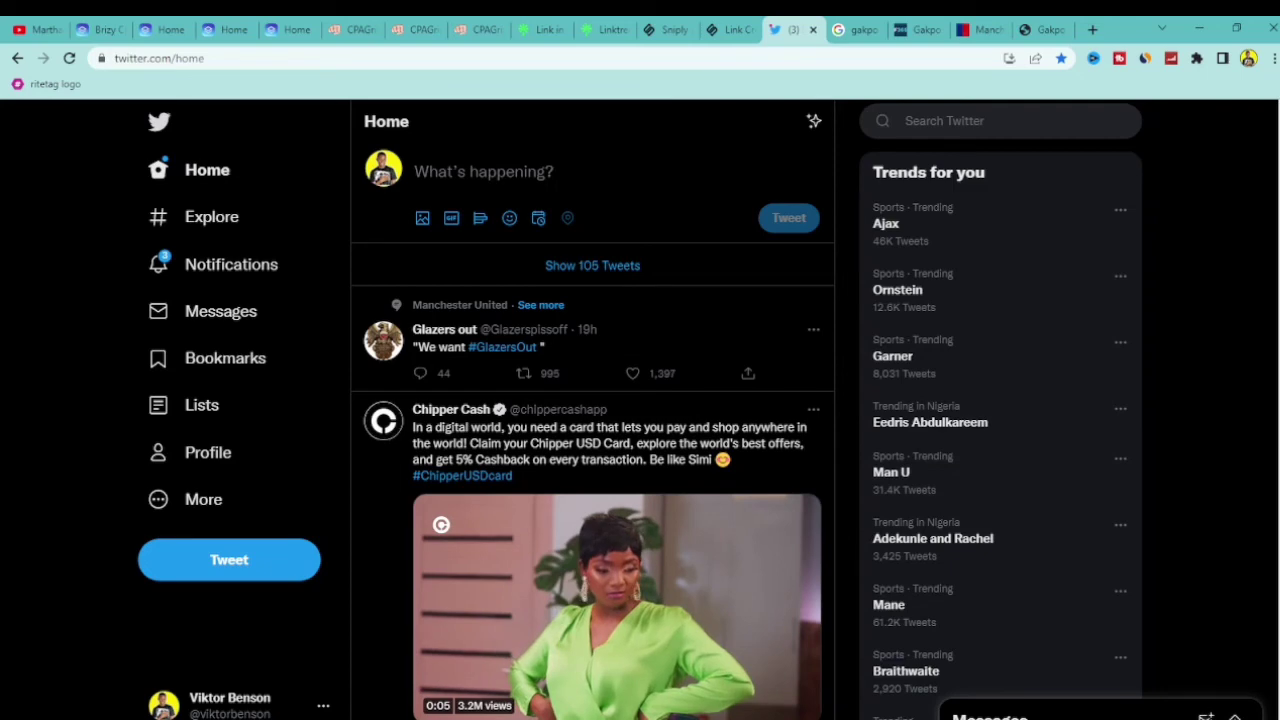
scroll(592, 450, "down", 4)
scroll(592, 450, "up", 4)
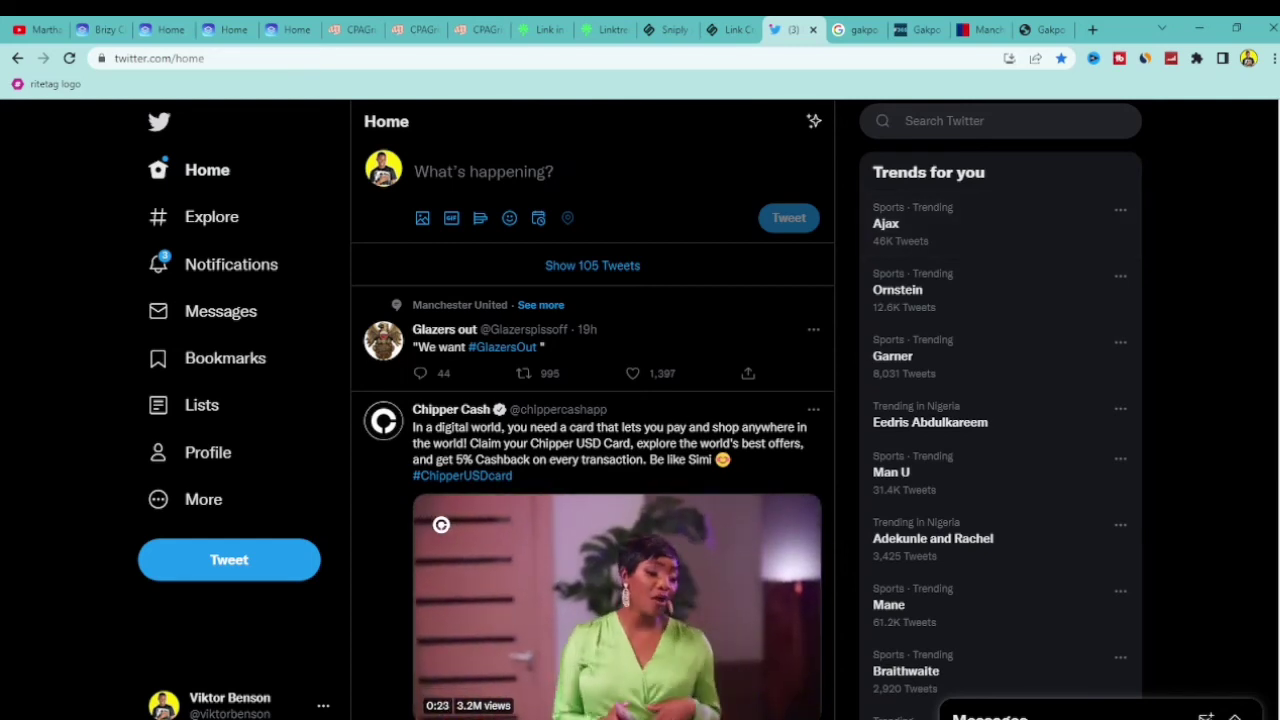
left_click(535, 168)
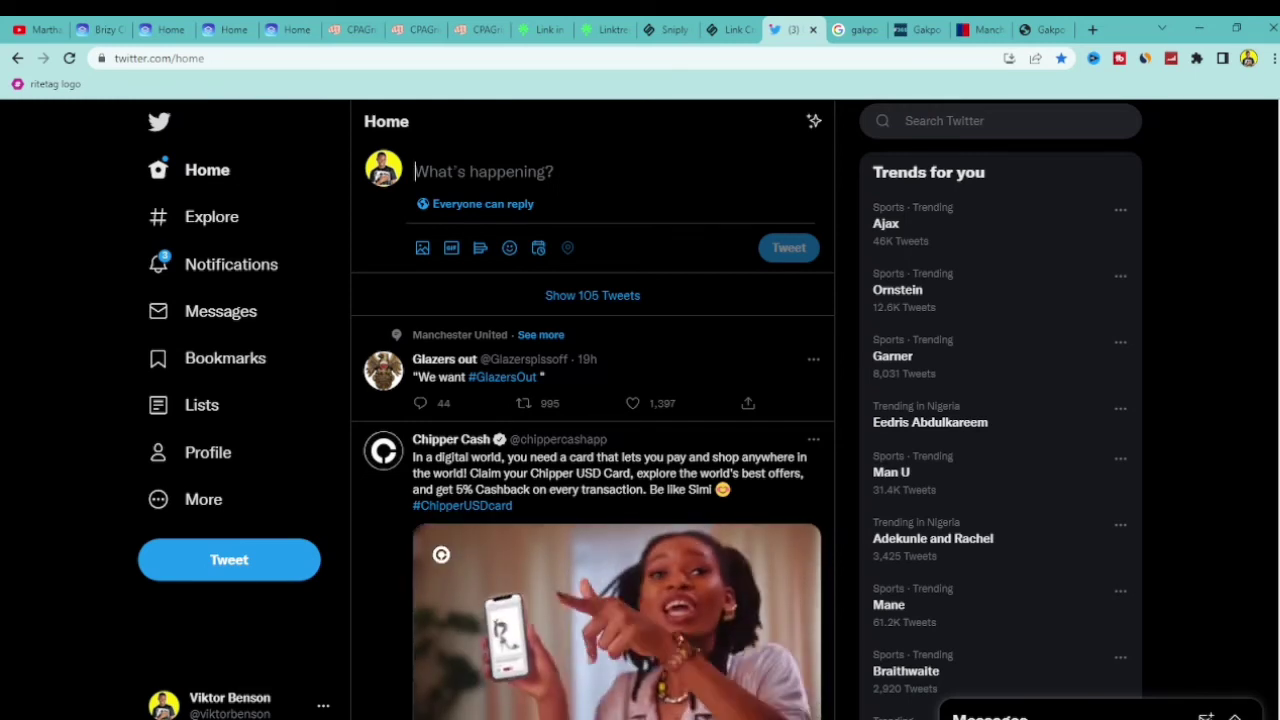
type("what")
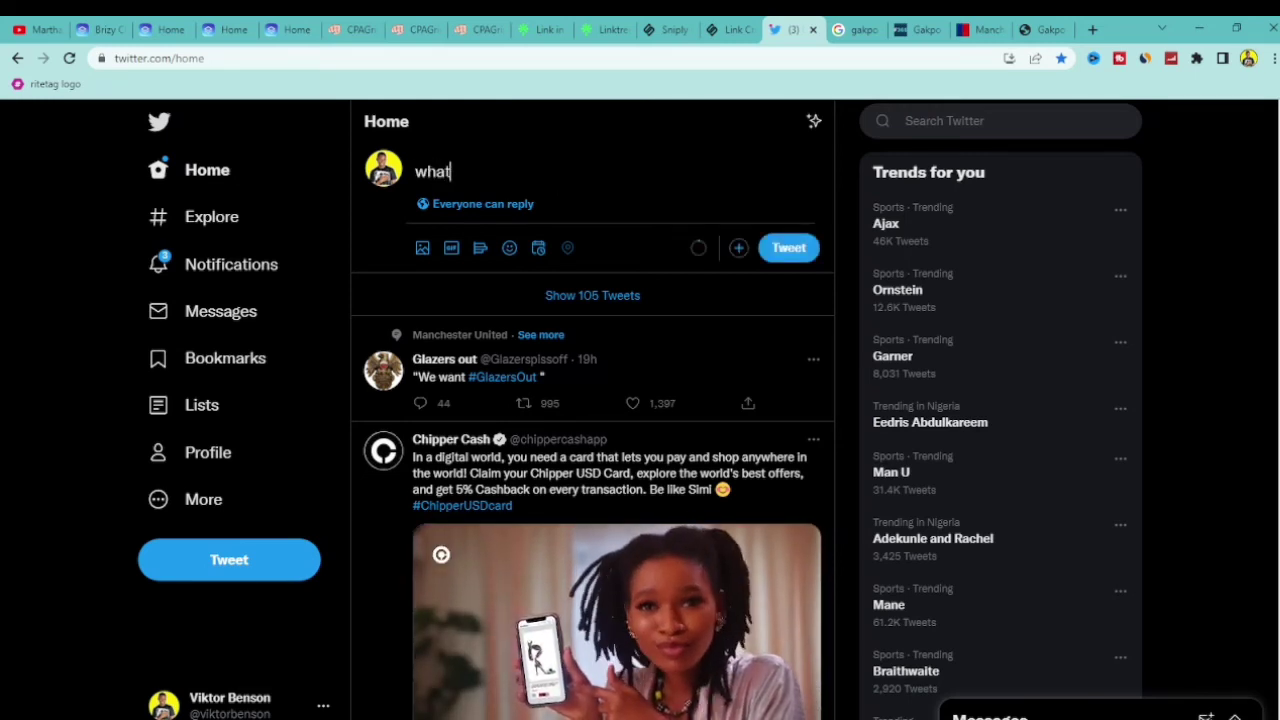
type(" y")
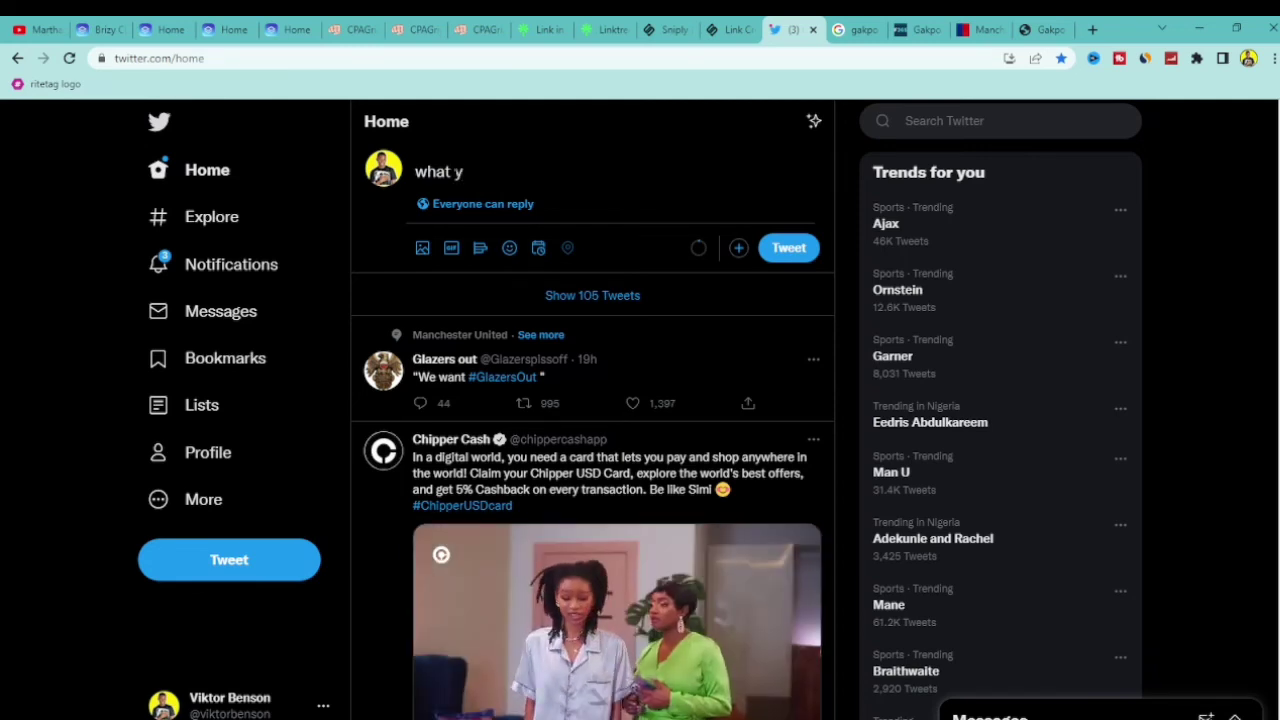
key("BackSpace")
key("BackSpace")
key("BackSpace")
key("BackSpace")
key("BackSpace")
key("BackSpace")
Write the question "Who do you prefer ??" as the opening of the tweet
type("Who ")
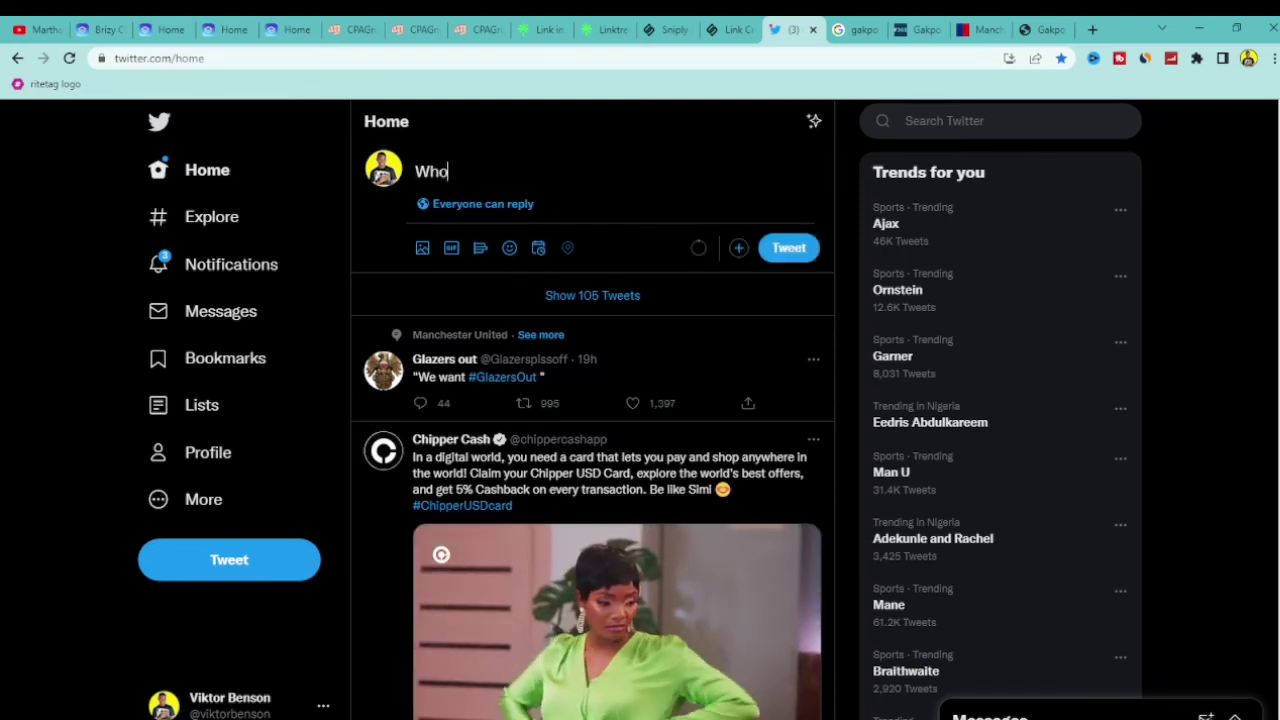
type("do you ")
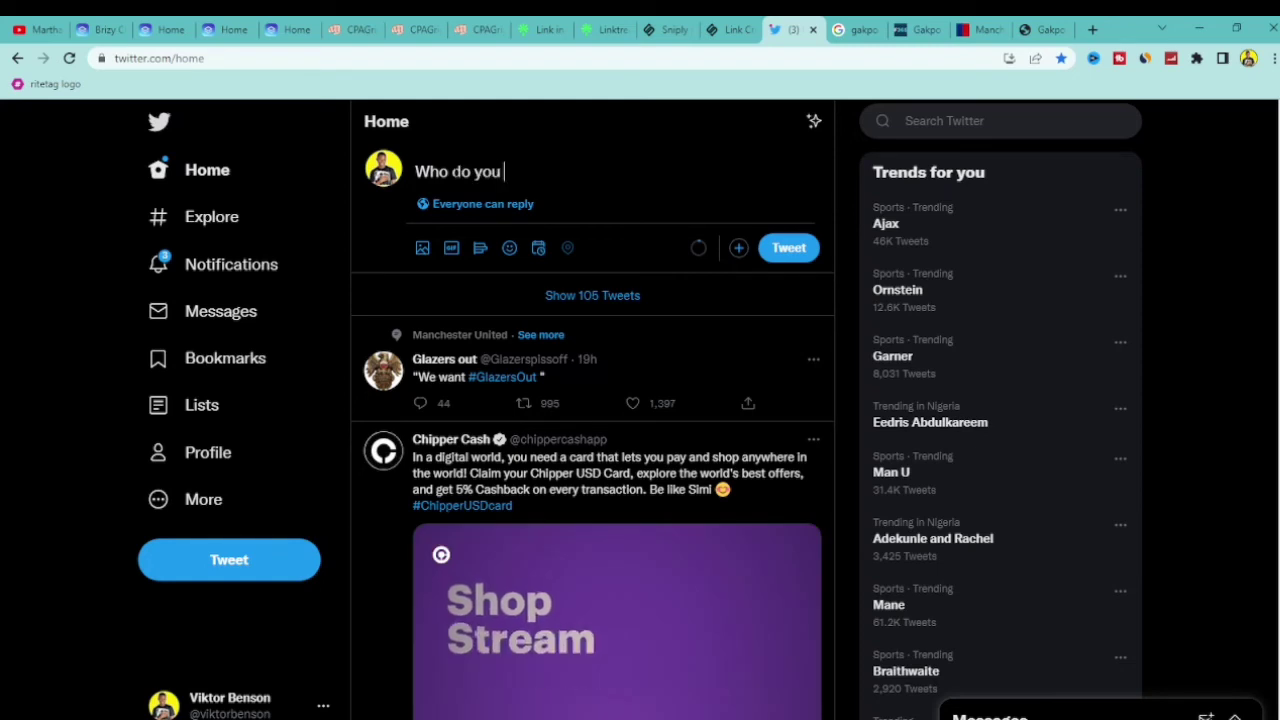
type("prefer ")
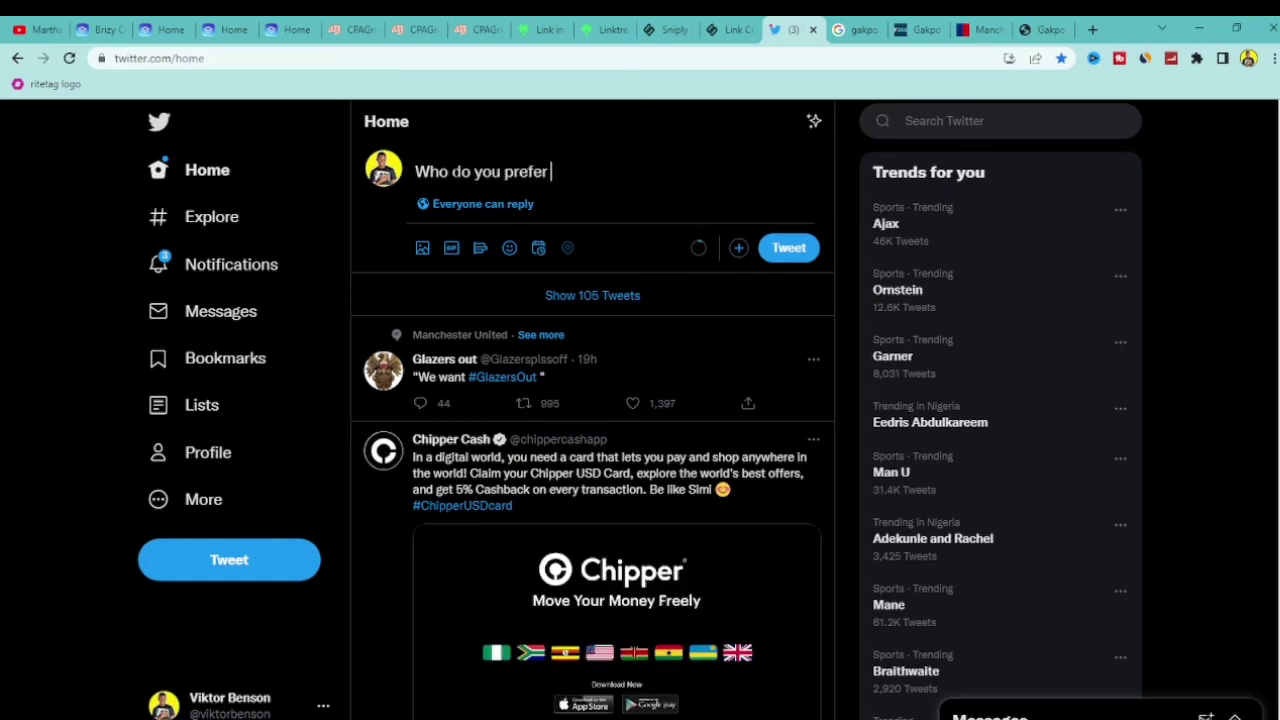
type("?? An")
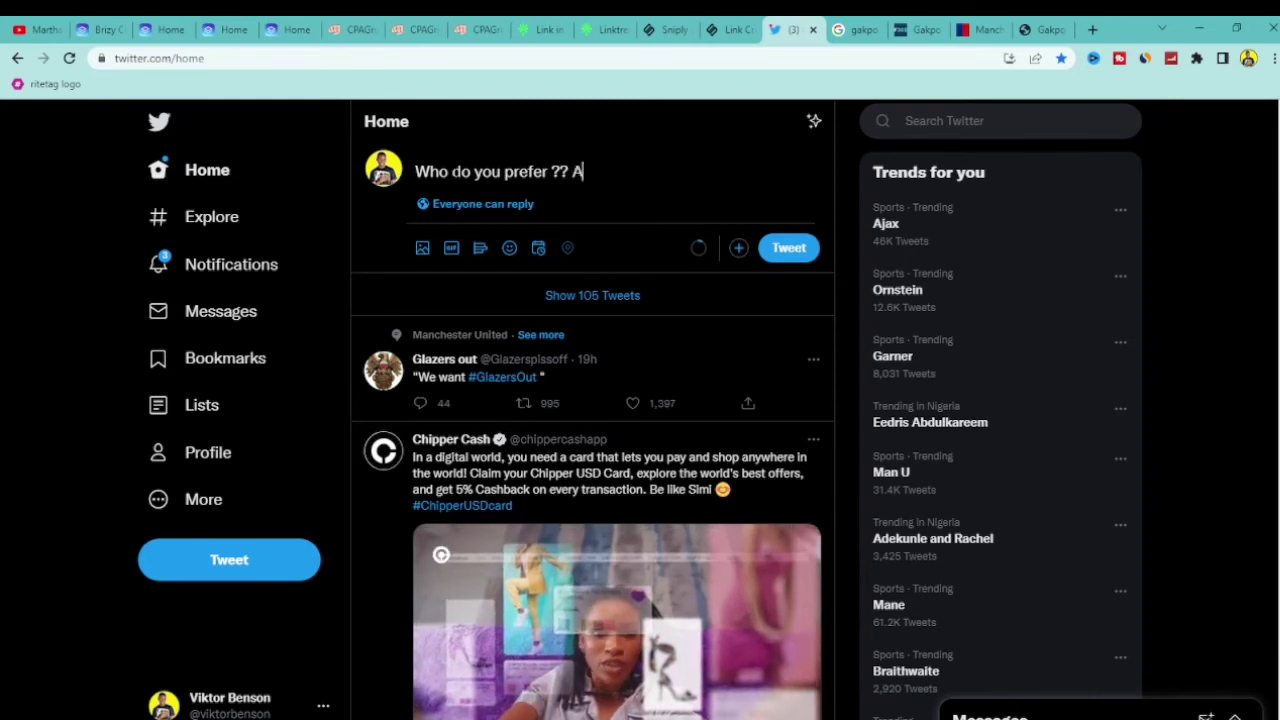
key("BackSpace")
key("BackSpace")
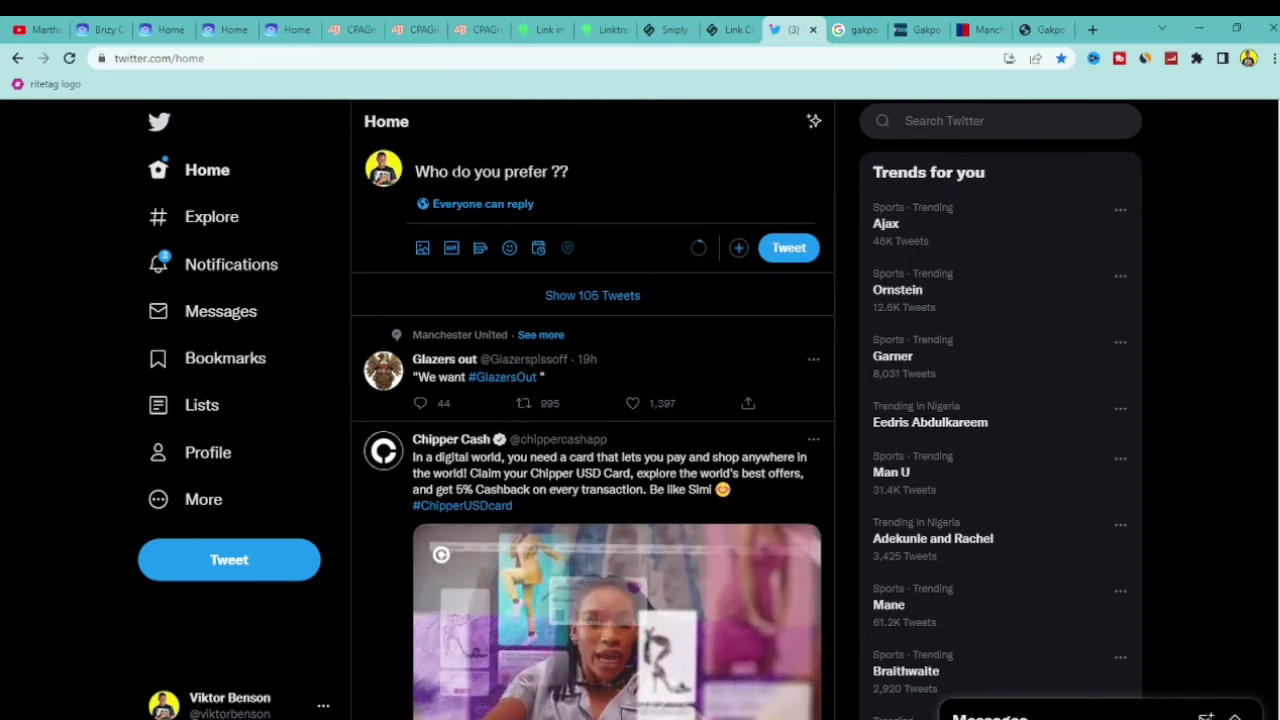
Continue the tweet's question with "Gakpo or Antony" and leave a blank line below it
type("Gakp")
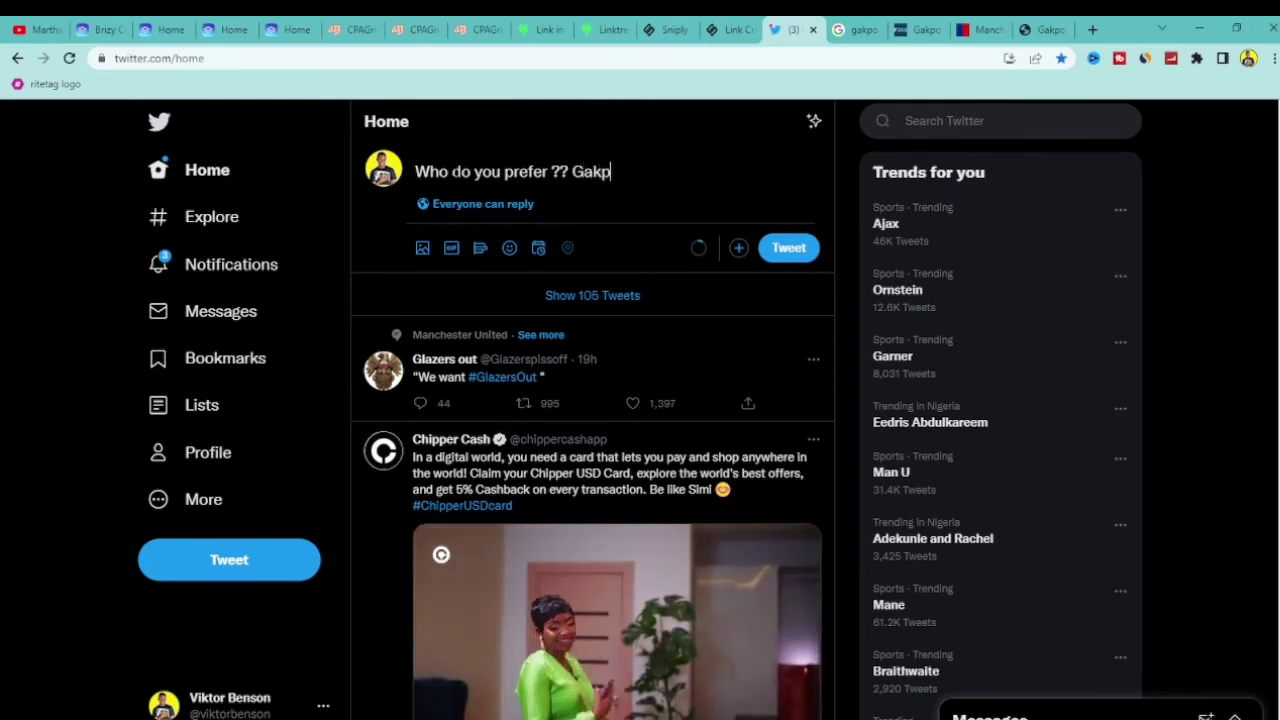
type("ao an")
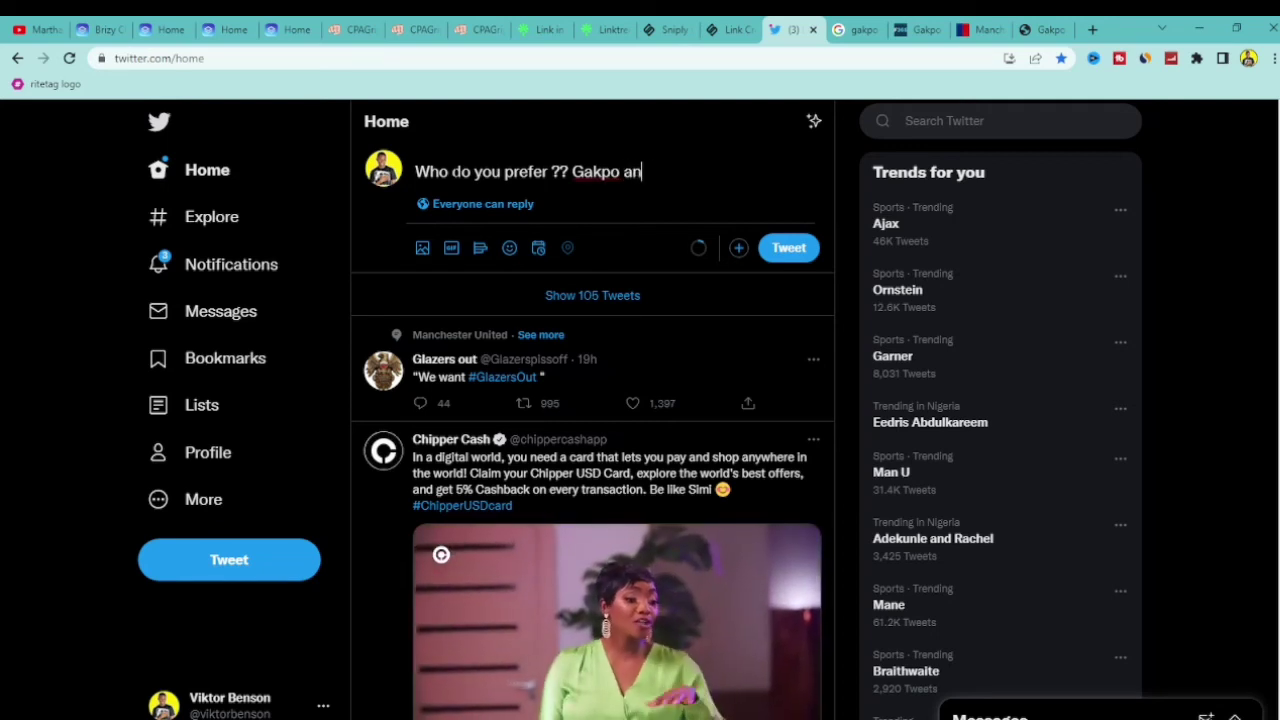
type("d")
key("BackSpace")
key("BackSpace")
key("BackSpace")
type("or")
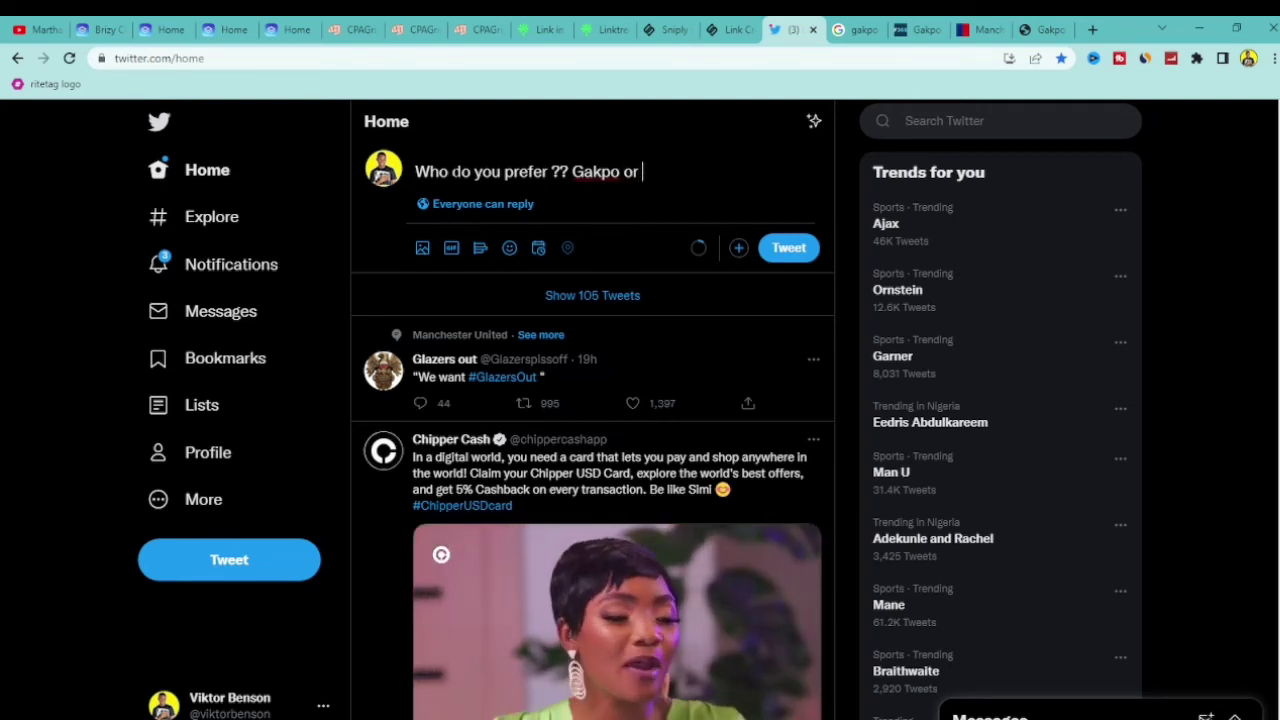
type(" Anoth")
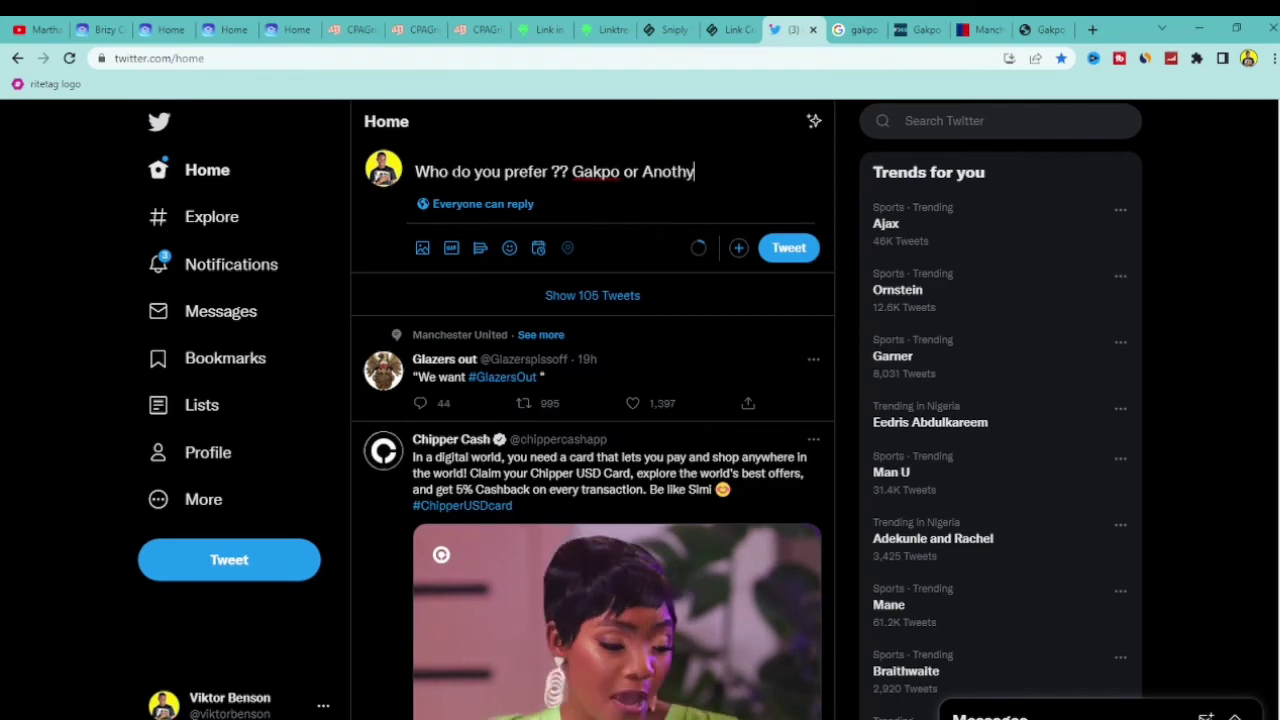
type("y")
key("BackSpace")
key("BackSpace")
key("BackSpace")
key("BackSpace")
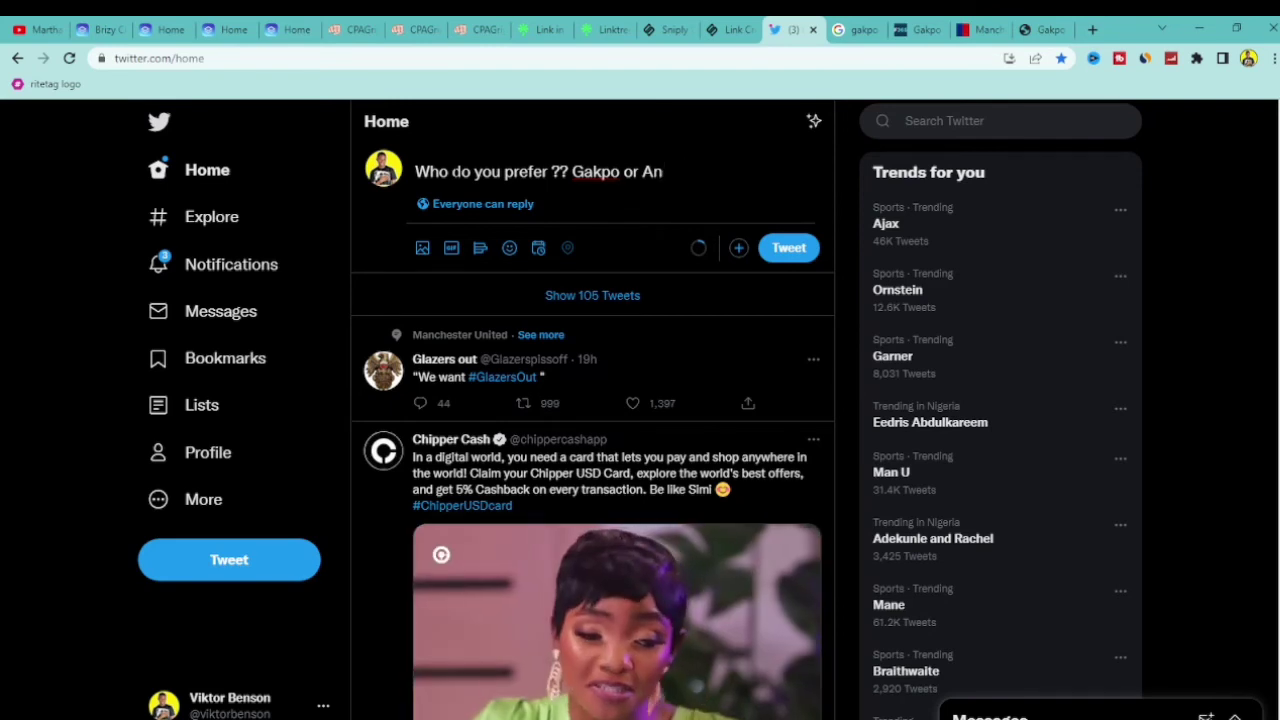
type("n")
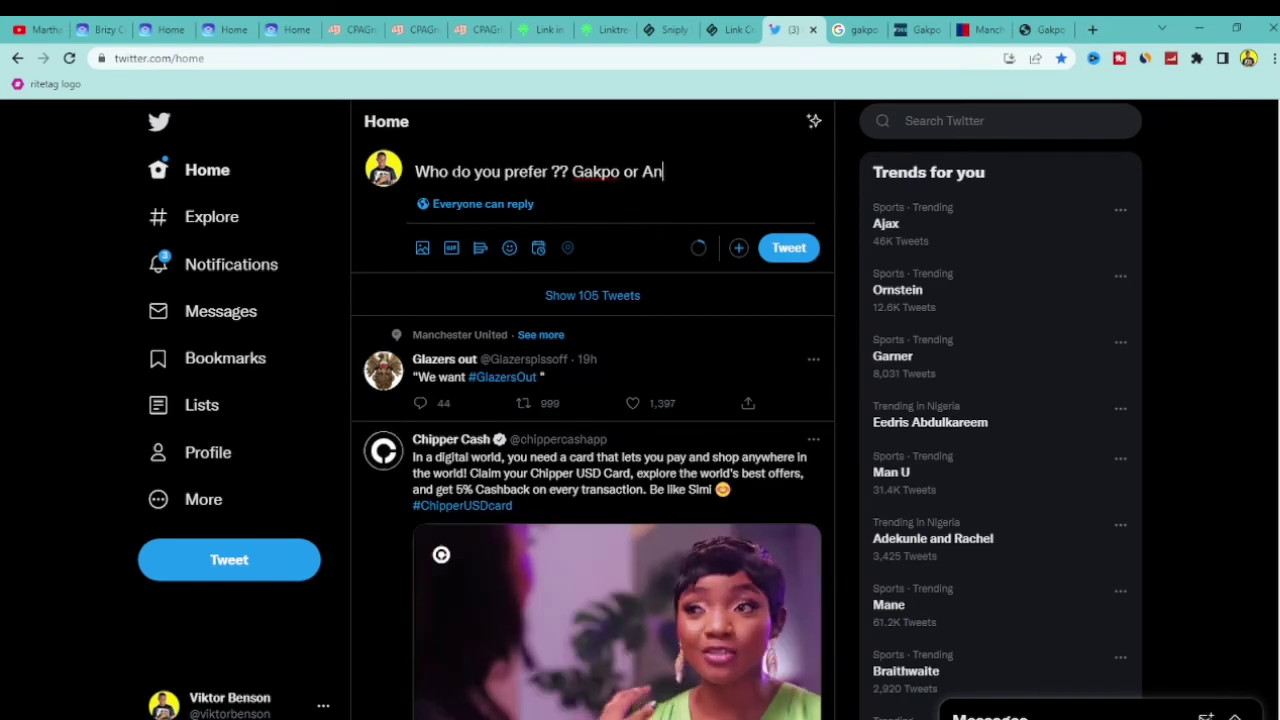
type("to")
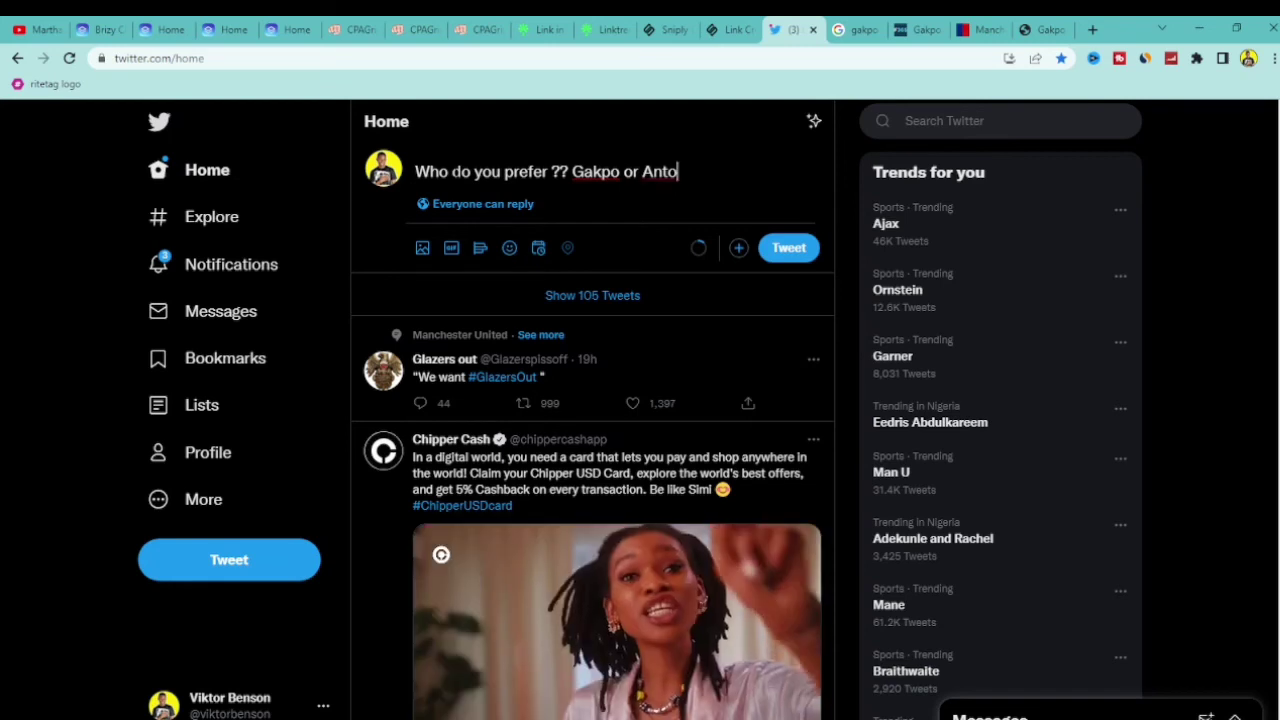
type("ny")
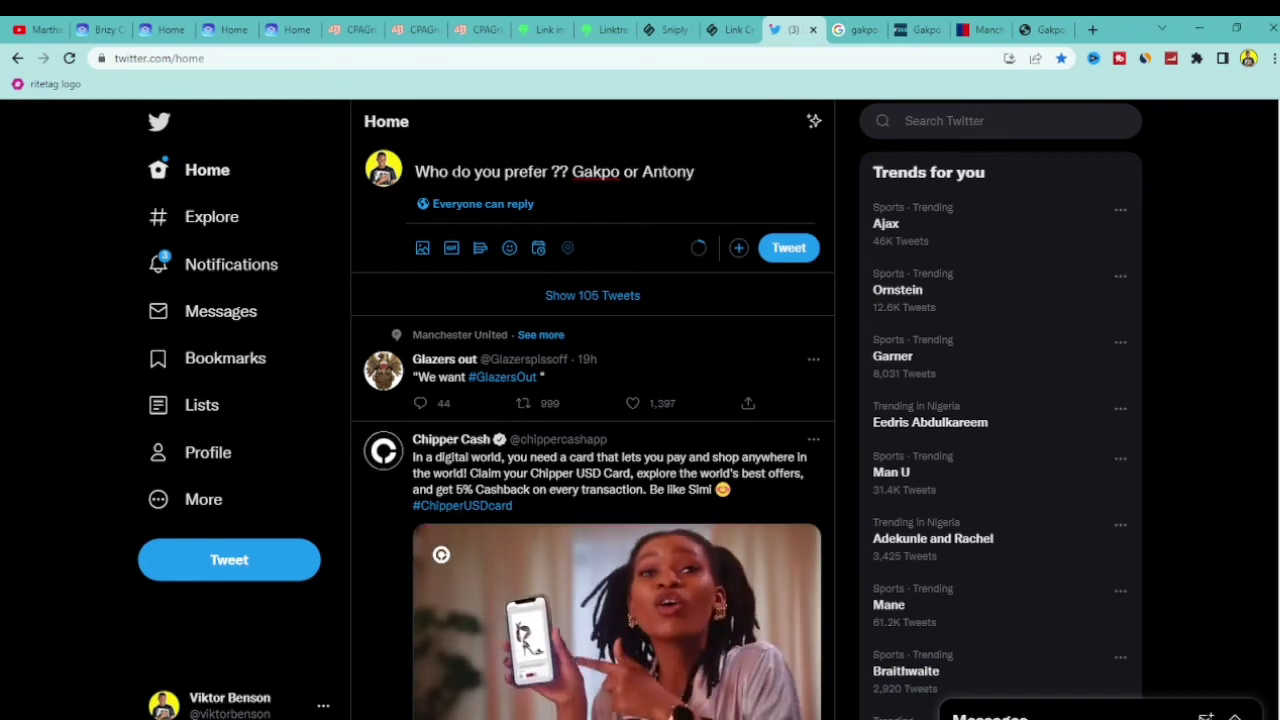
key("Return")
key("Return")
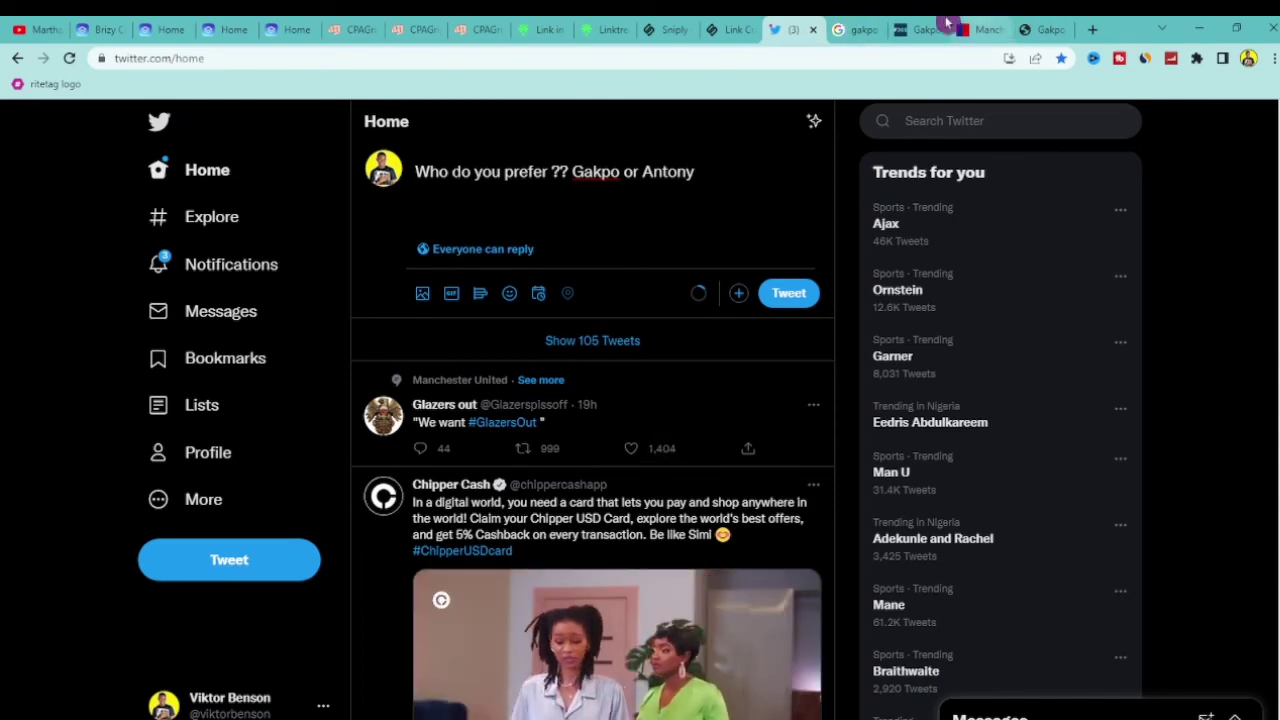
Copy the Sniply short link of the Football365 article and paste it below the tweet's question, separated by blank lines
left_click(735, 29)
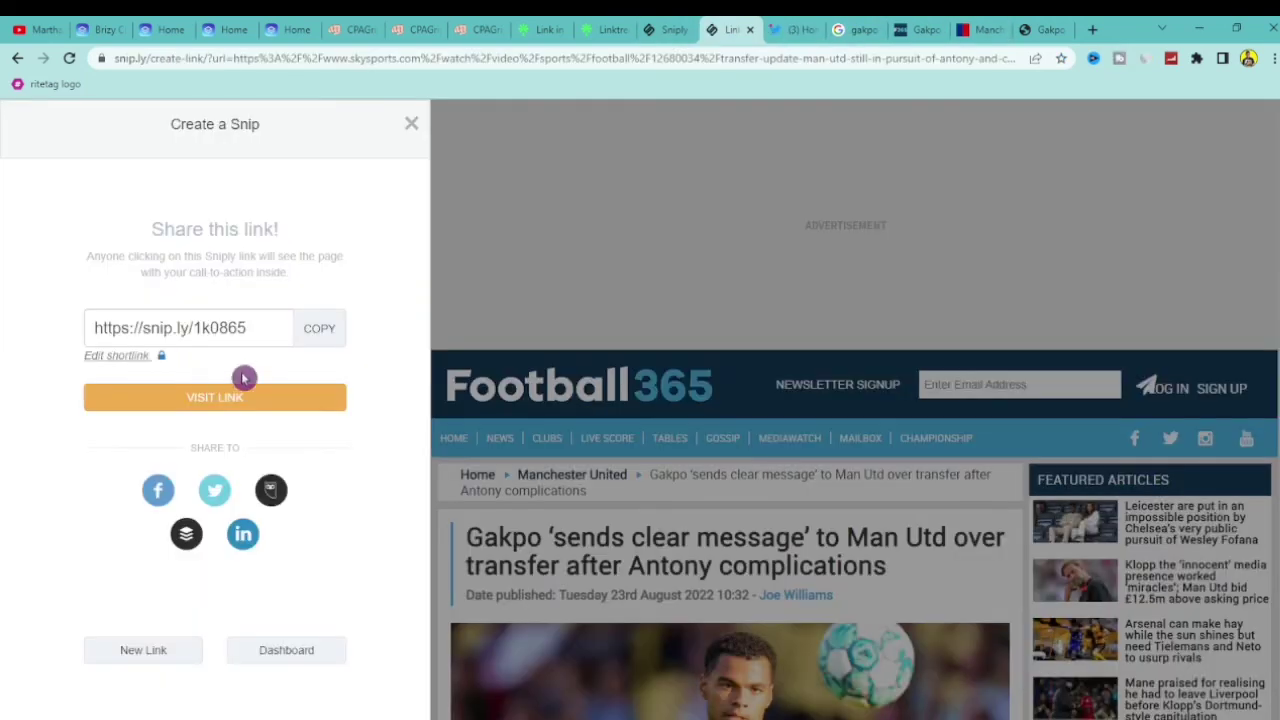
left_click(316, 330)
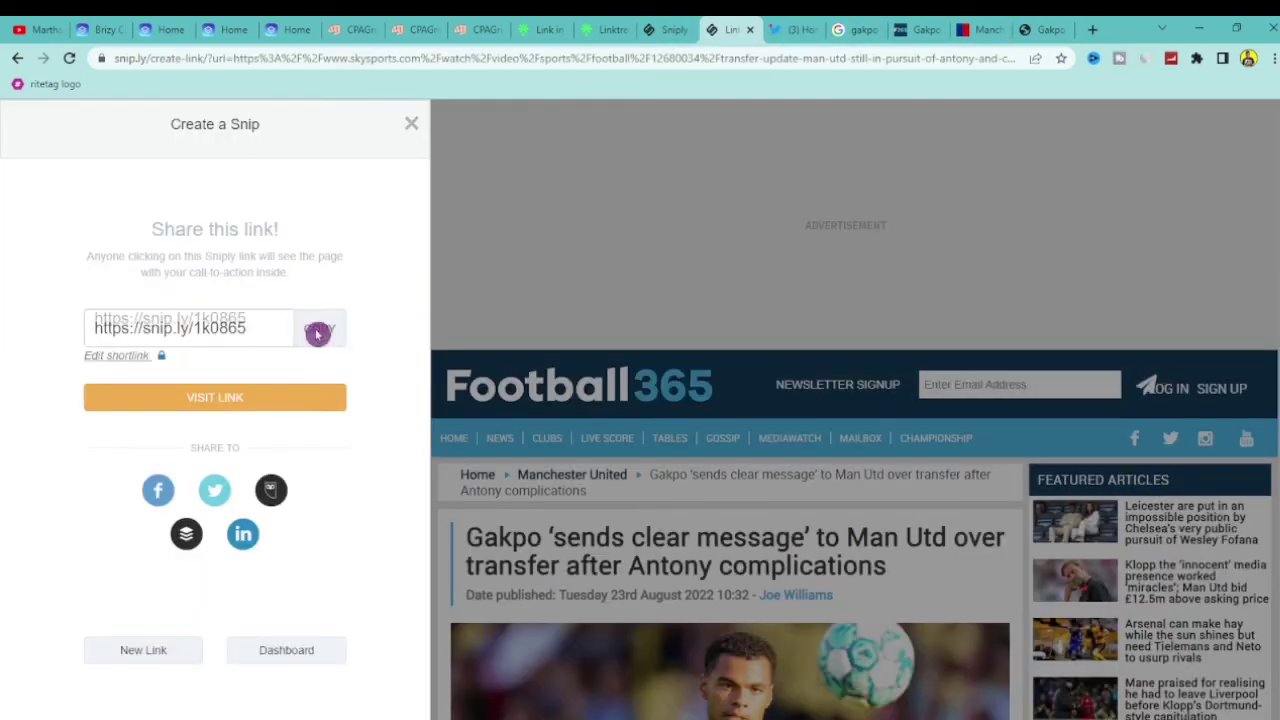
left_click(800, 29)
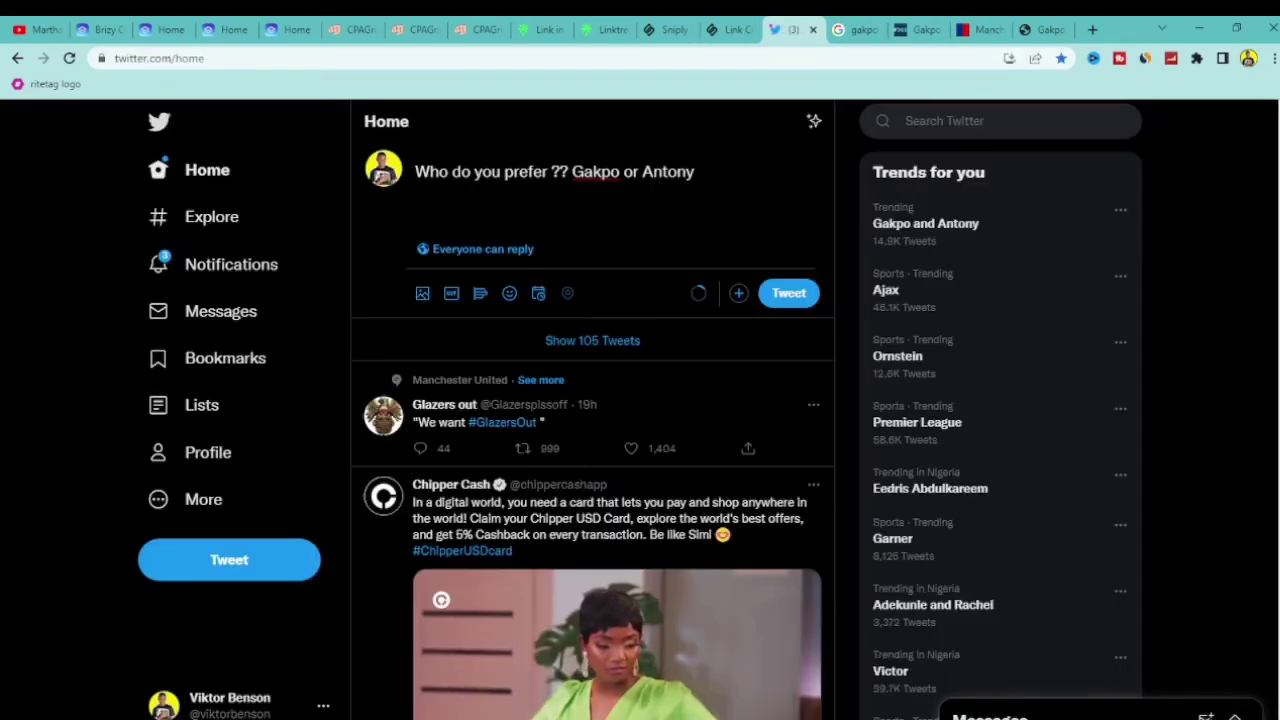
key("Return")
key("ctrl+v")
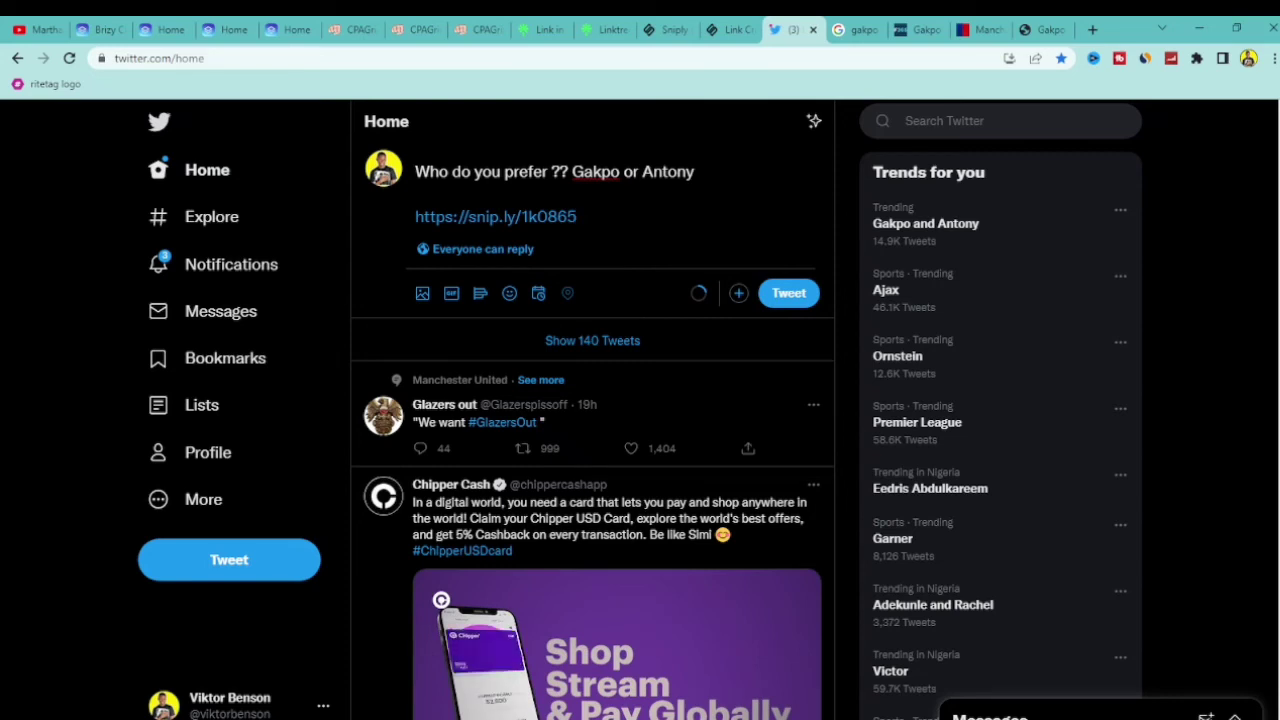
left_click(695, 171)
key("Return")
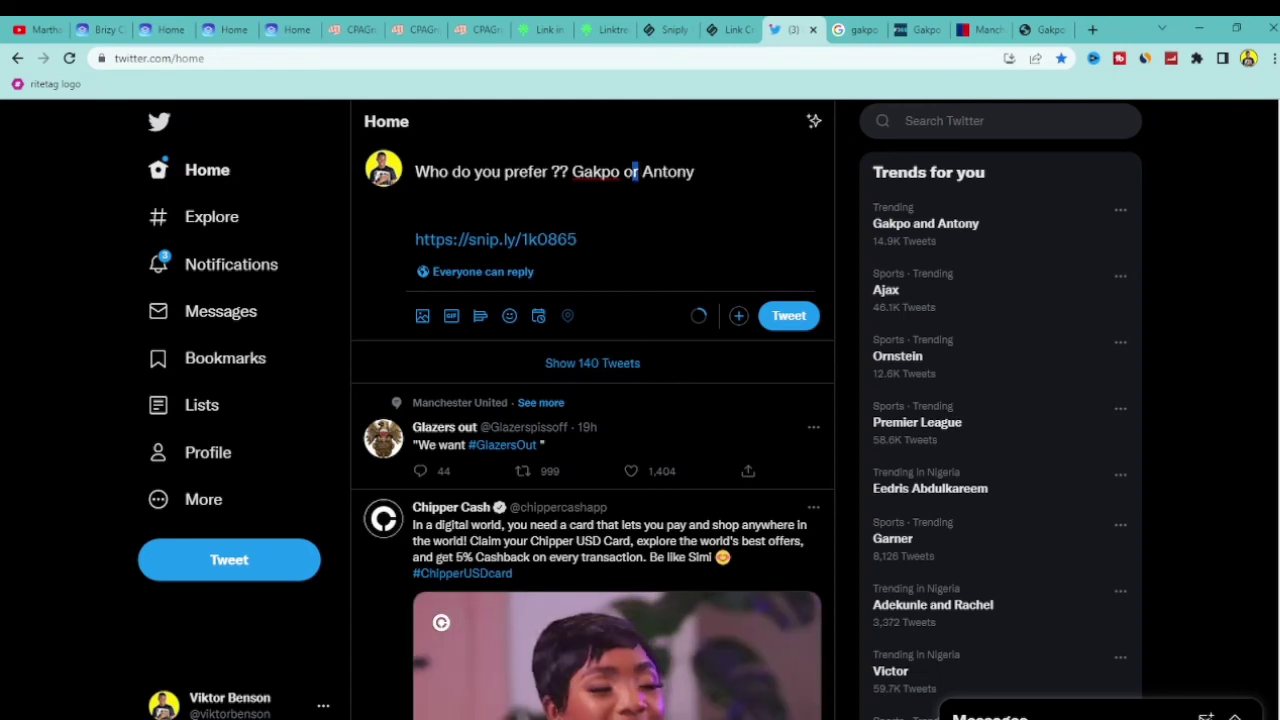
Reword the tweet's question to end with "Gakpo and Antony or Rashford and Sancho"
double_click(629, 171)
type("and")
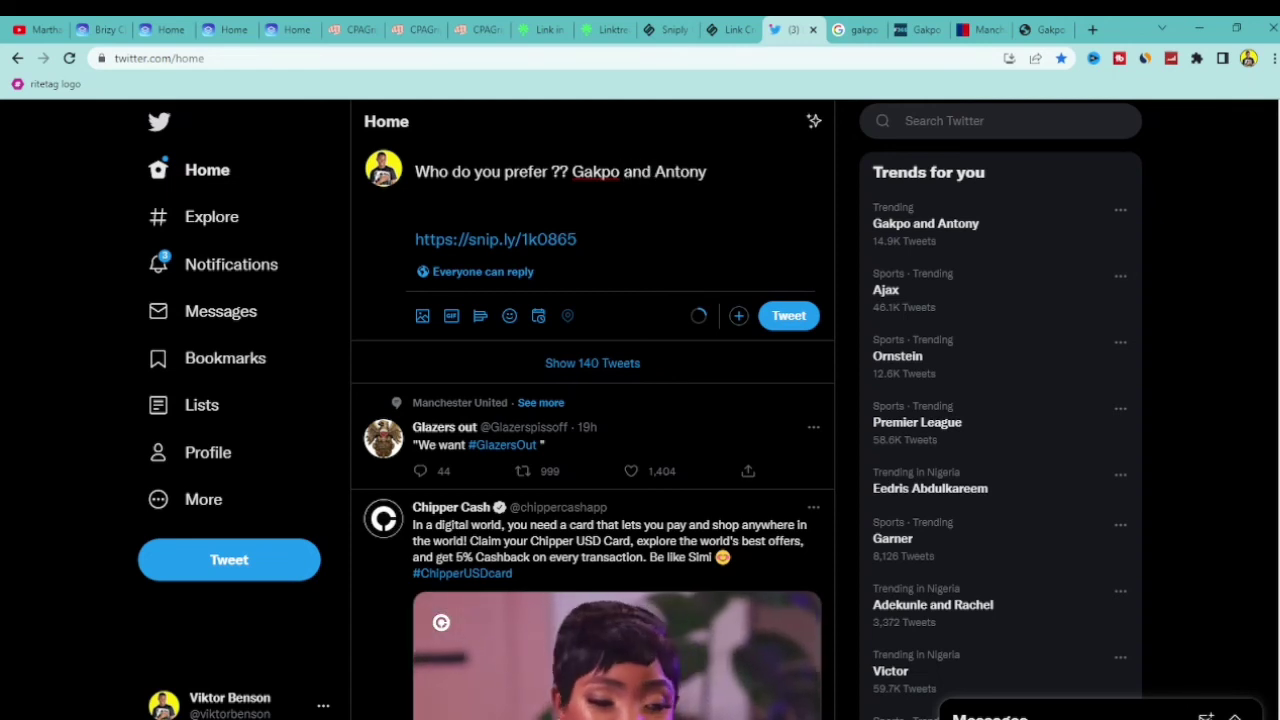
left_click(707, 171)
type("or ")
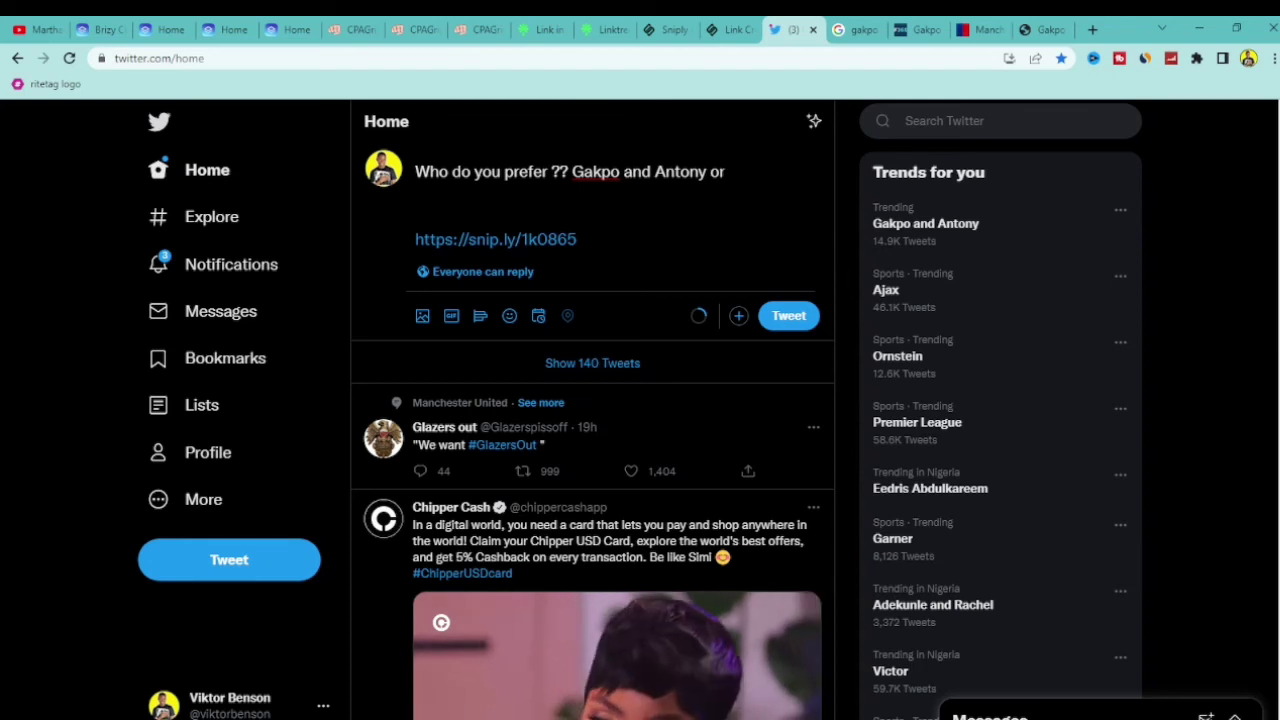
type("Rashfor")
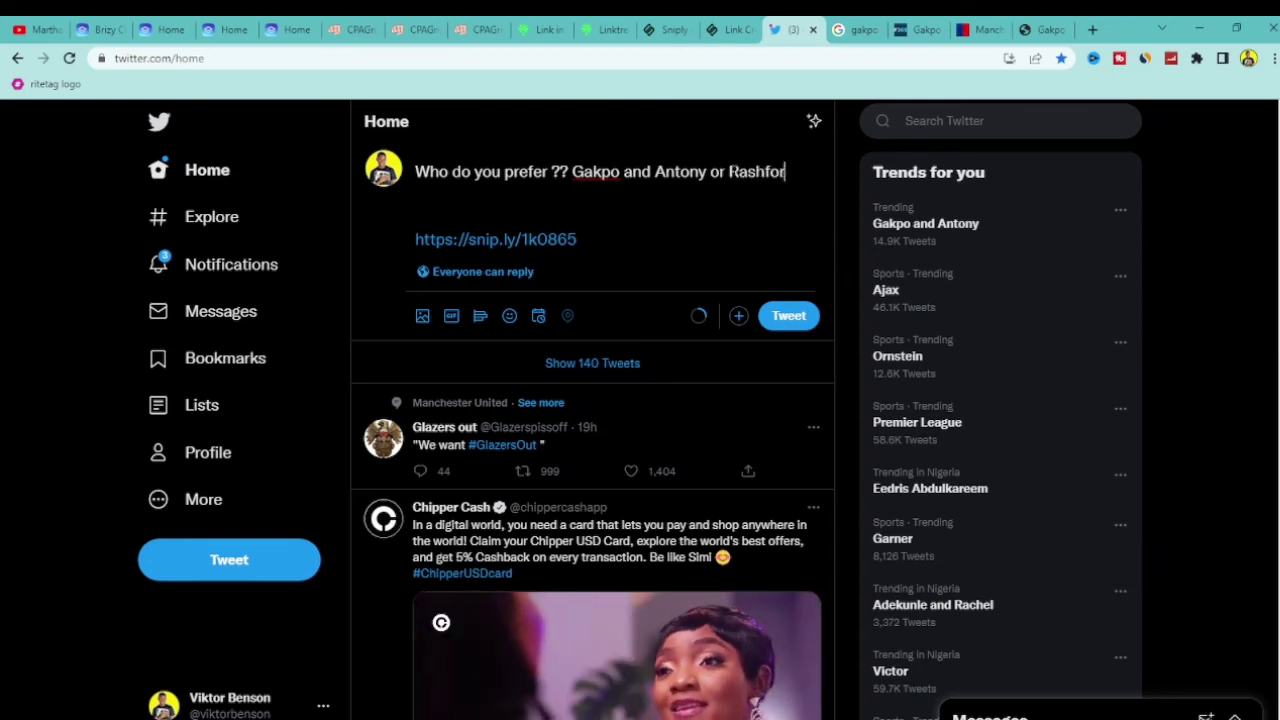
type("d and ")
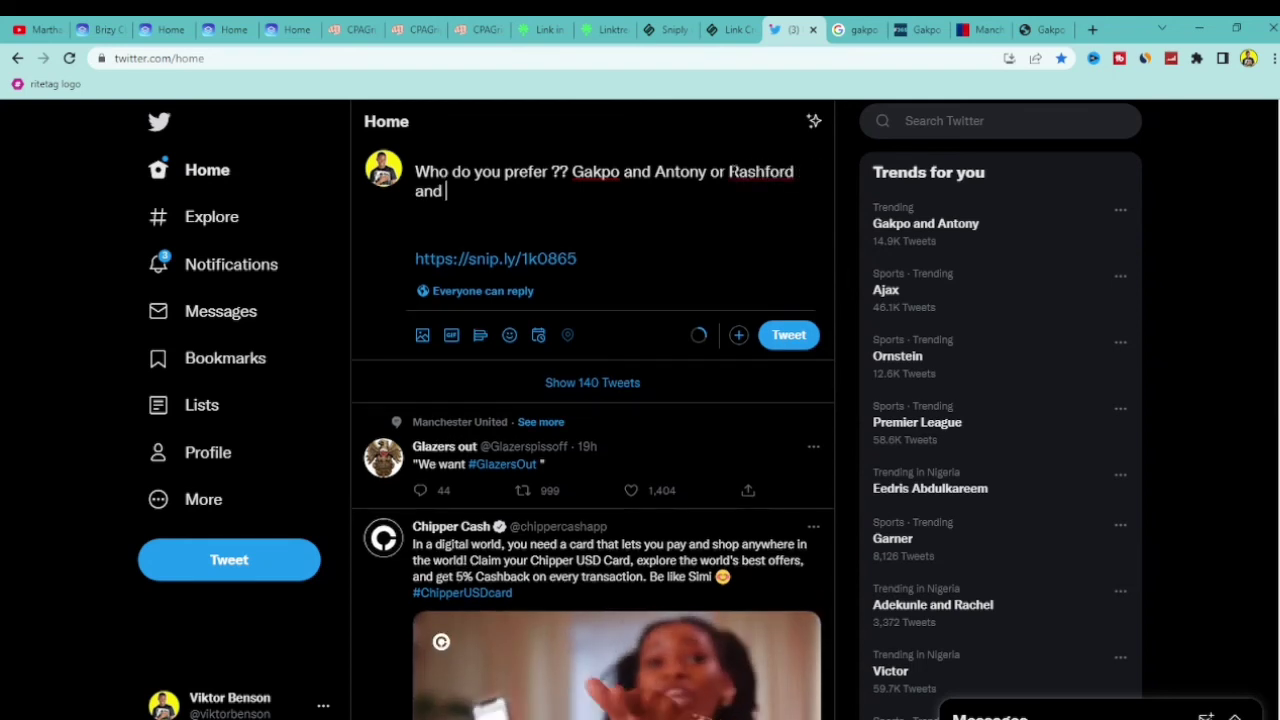
type("Sanc")
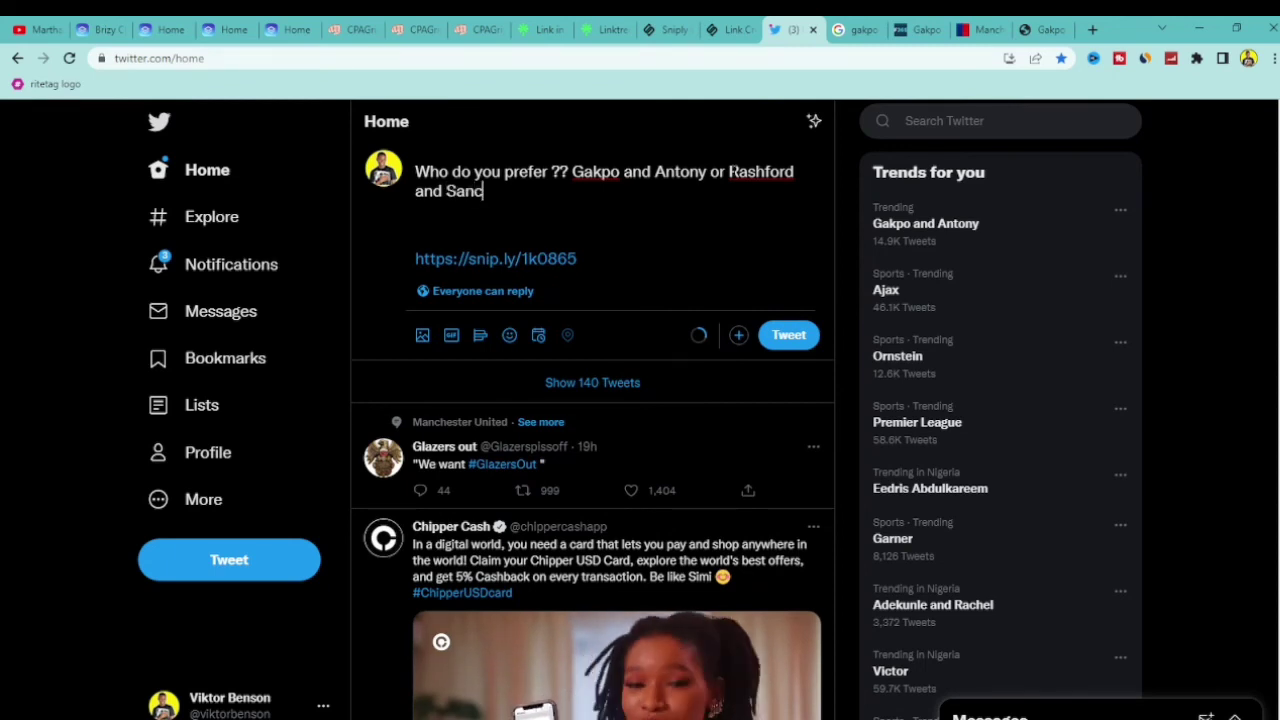
type("ho")
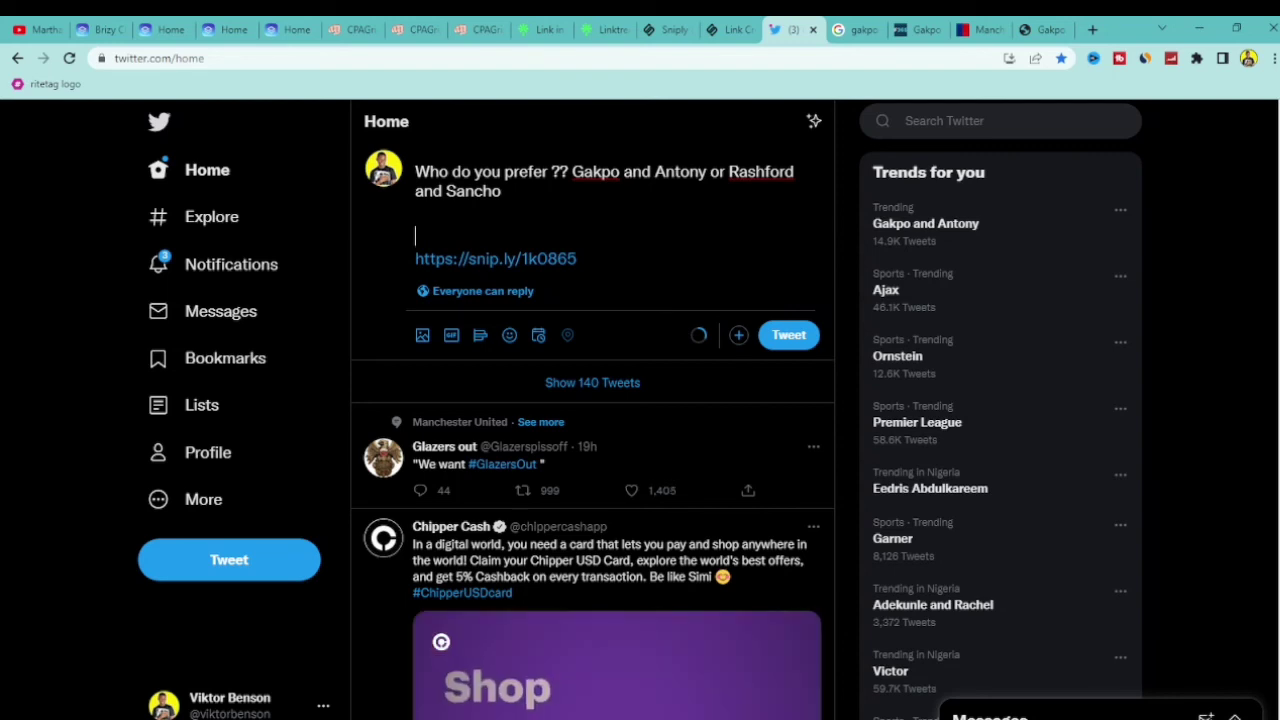
Add the hashtags #gakpo and #Antony on the line above the snip.ly link
type("#ga")
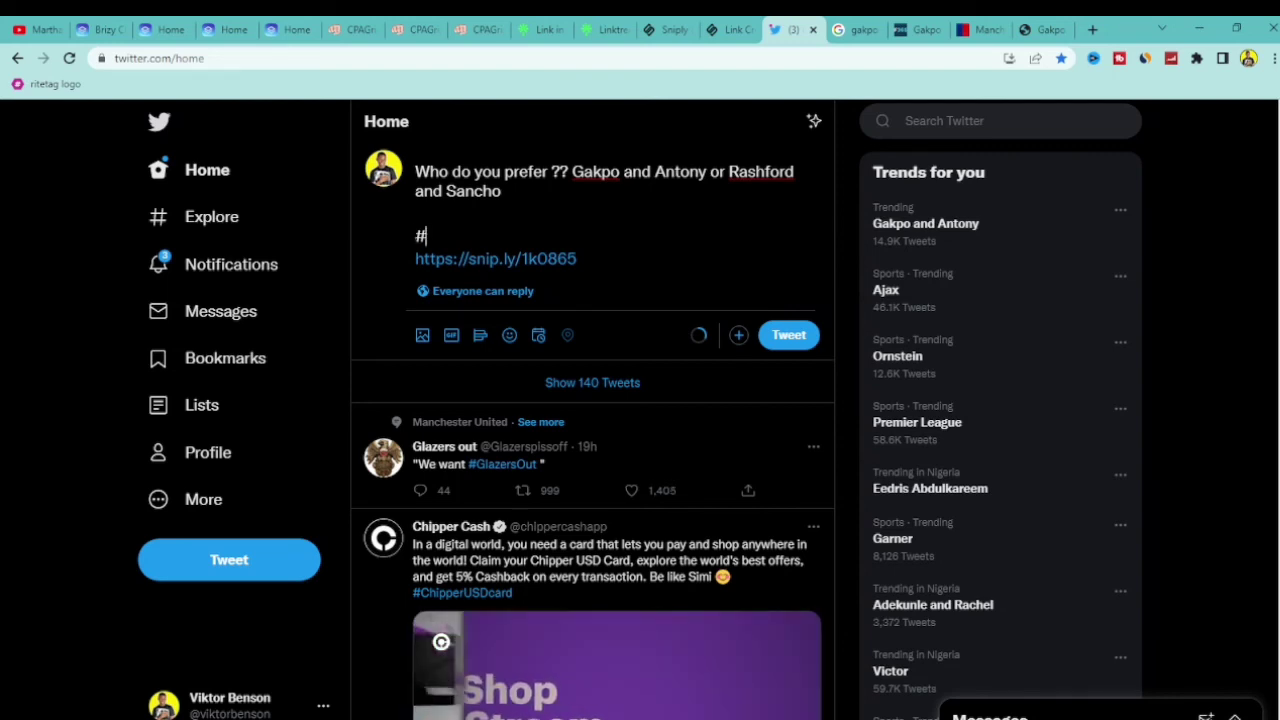
type("kpo")
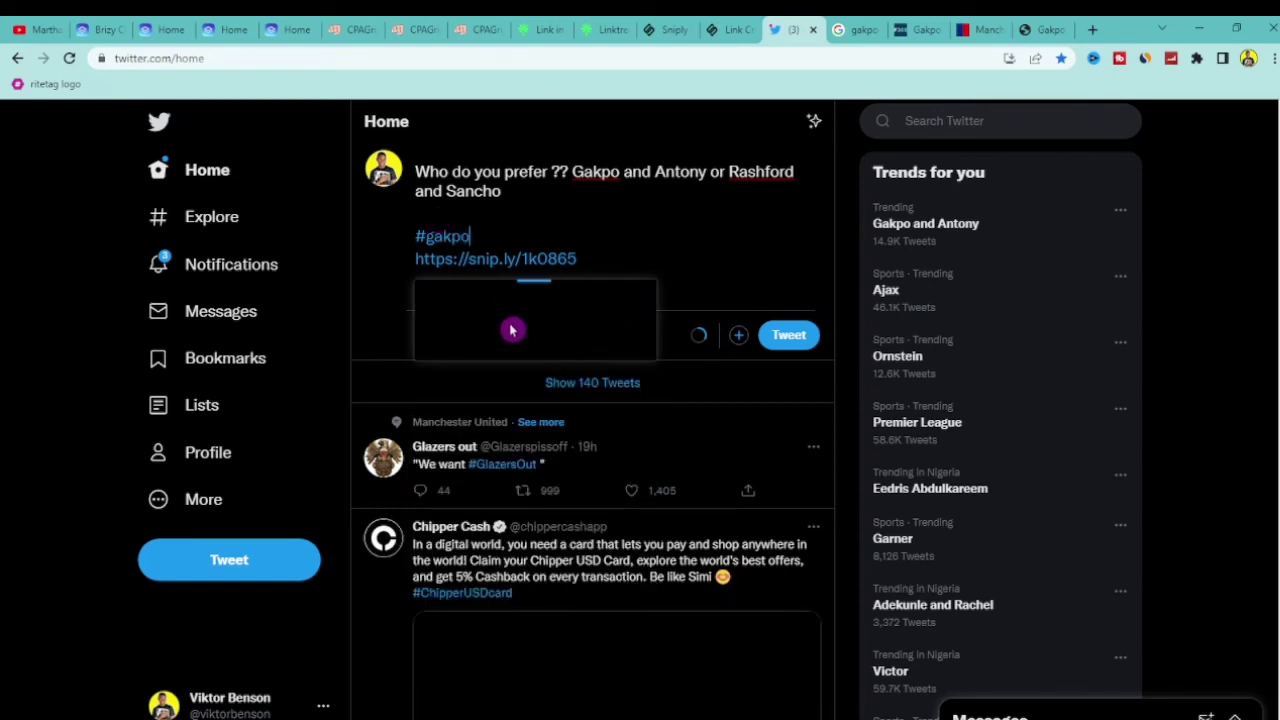
left_click(489, 244)
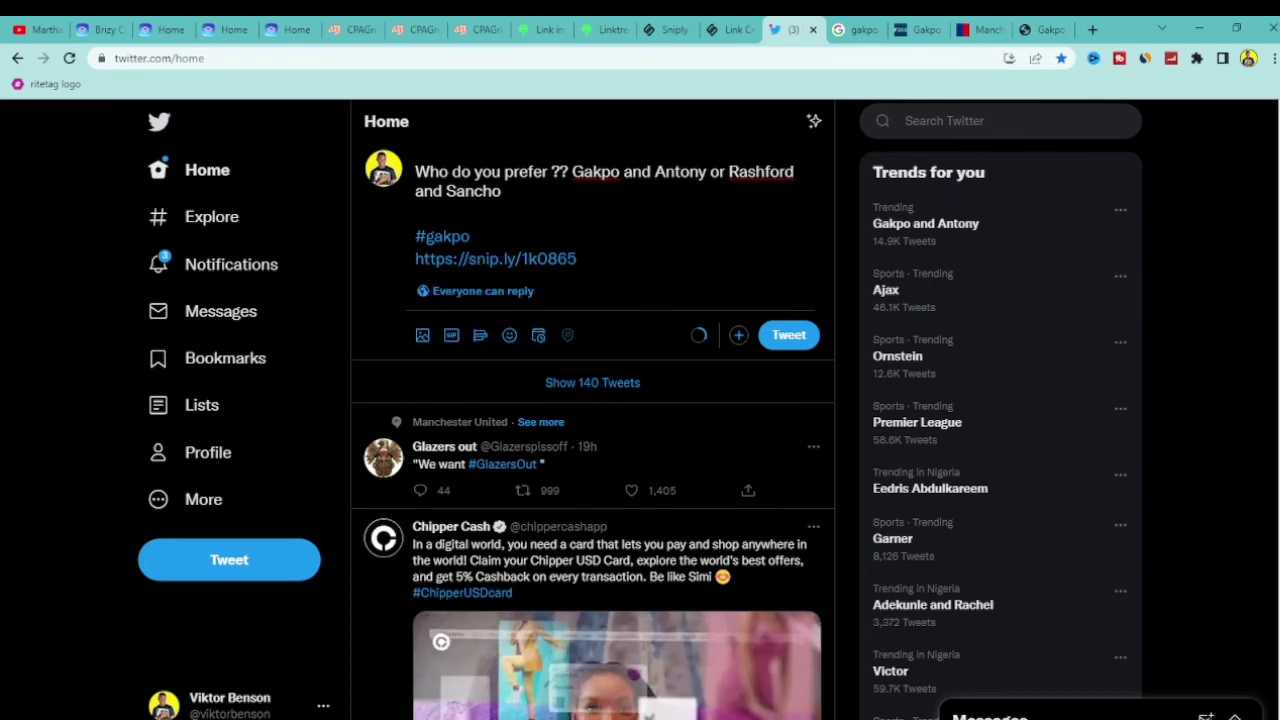
type("#an")
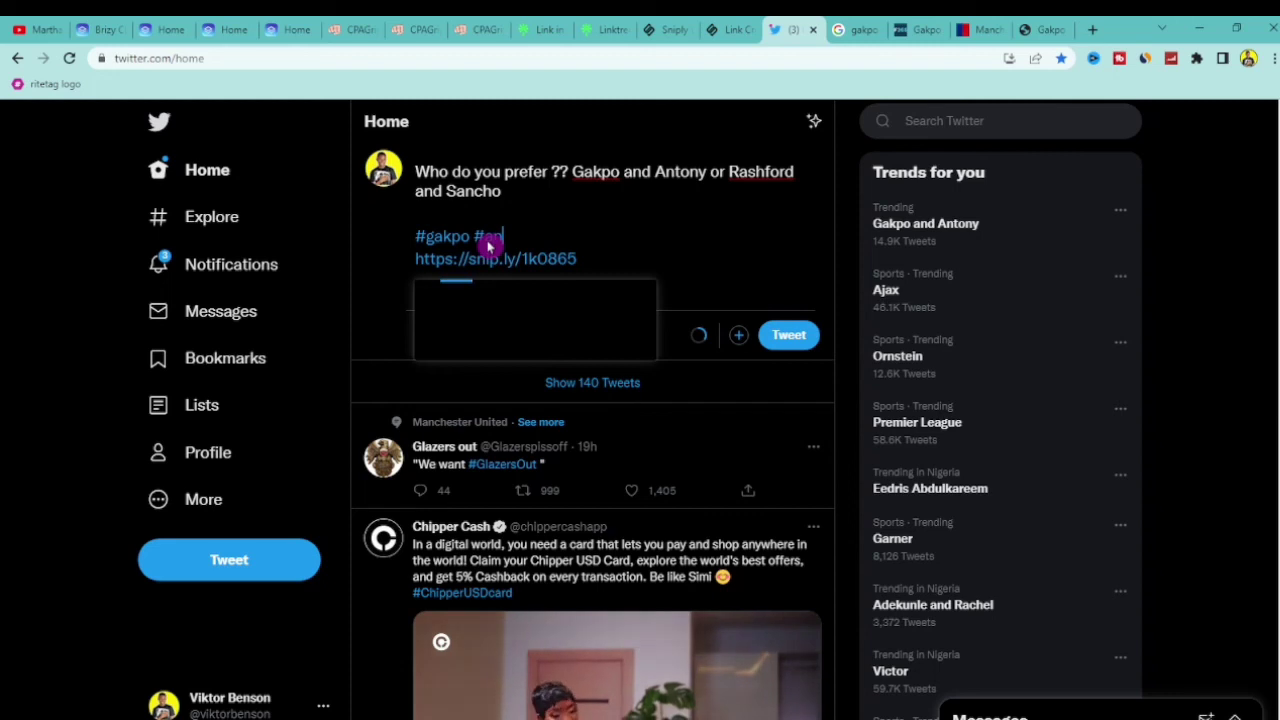
type("ot")
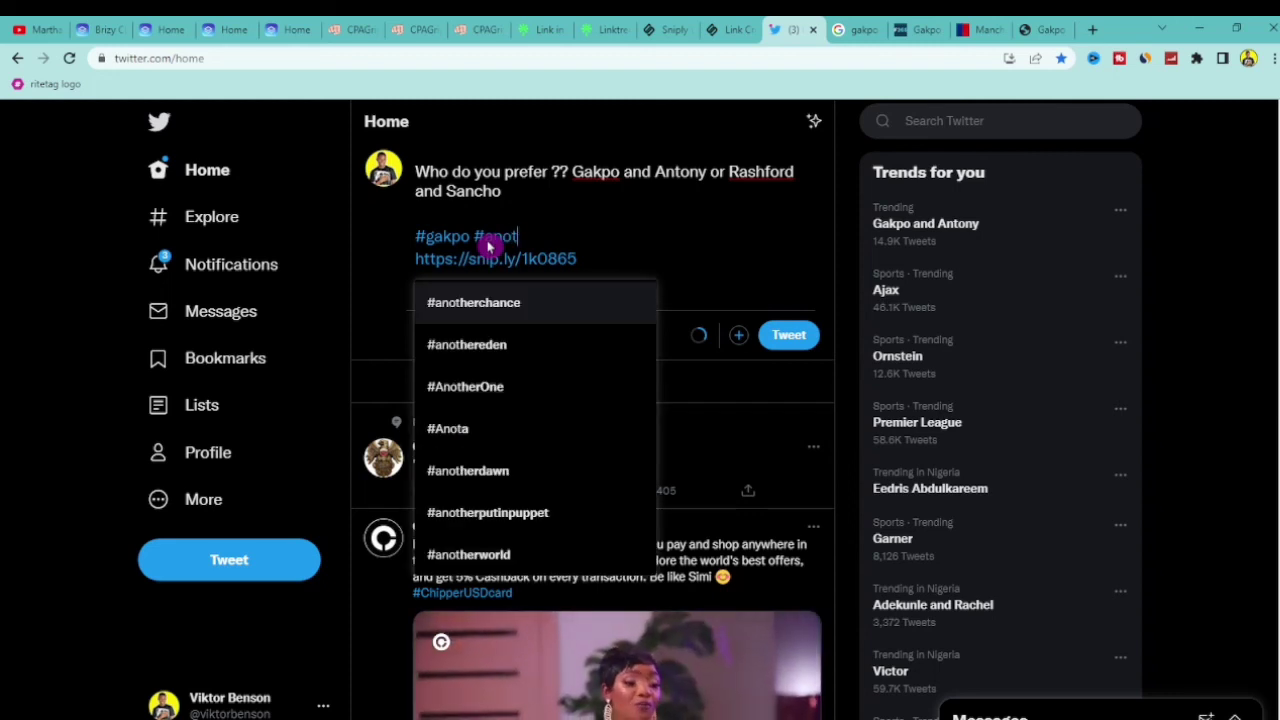
key("BackSpace")
key("BackSpace")
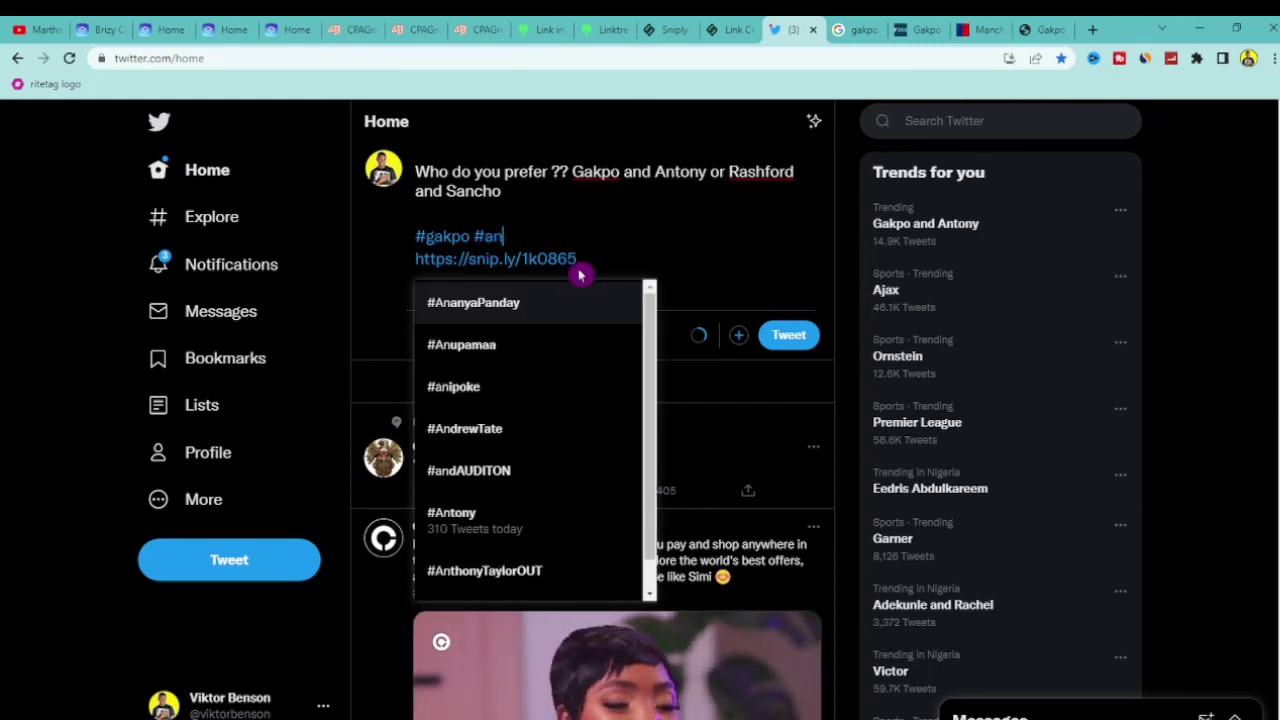
type("tony")
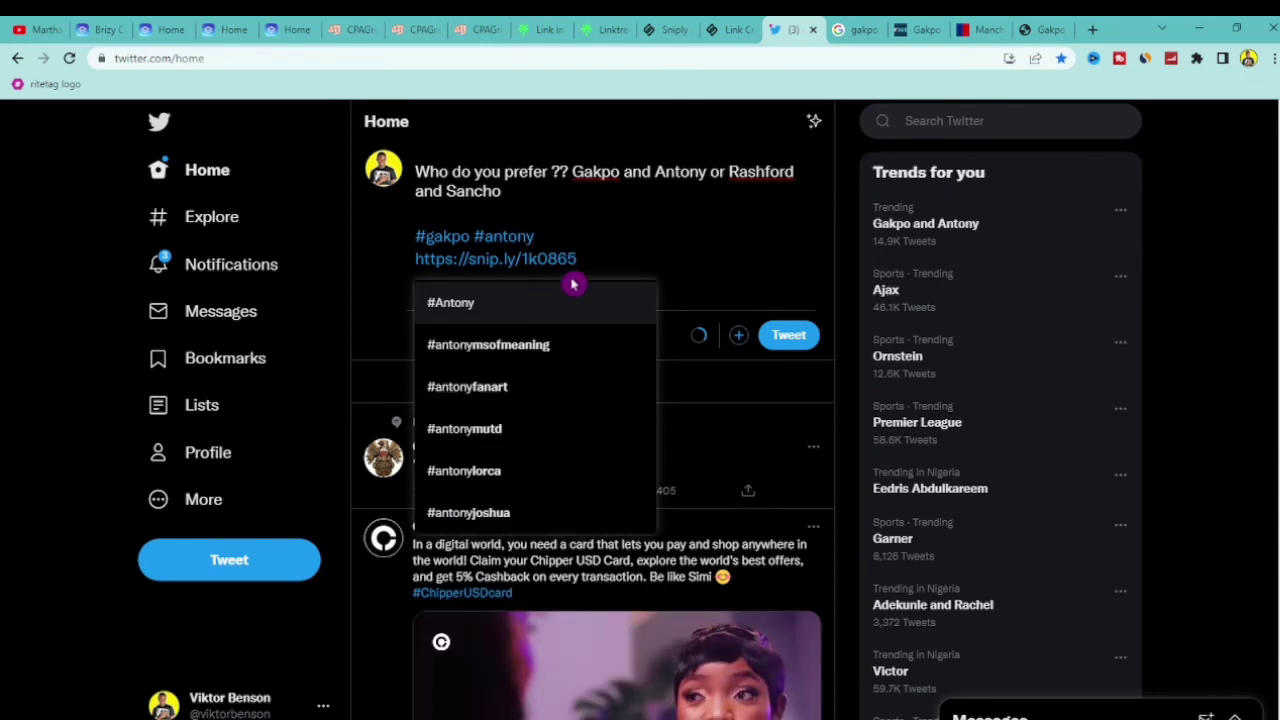
left_click(572, 286)
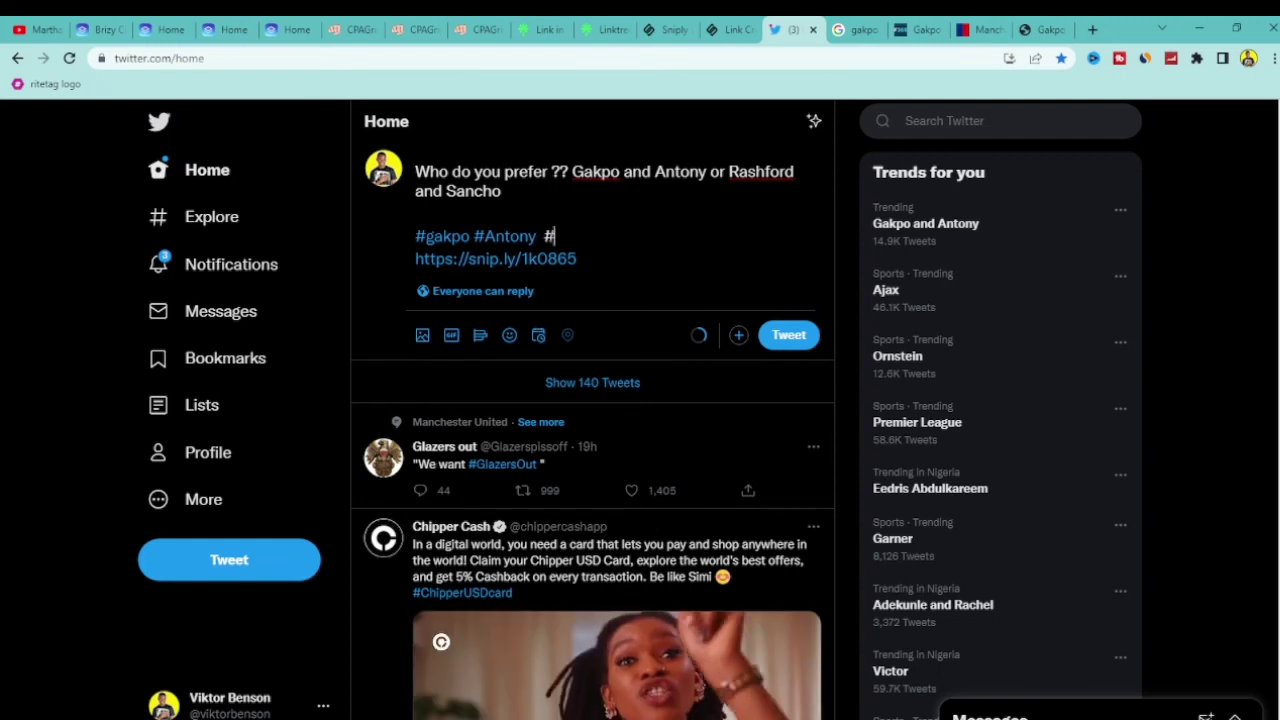
Add the suggested hashtag #ManchesterUnited after #Antony
type("#manchest")
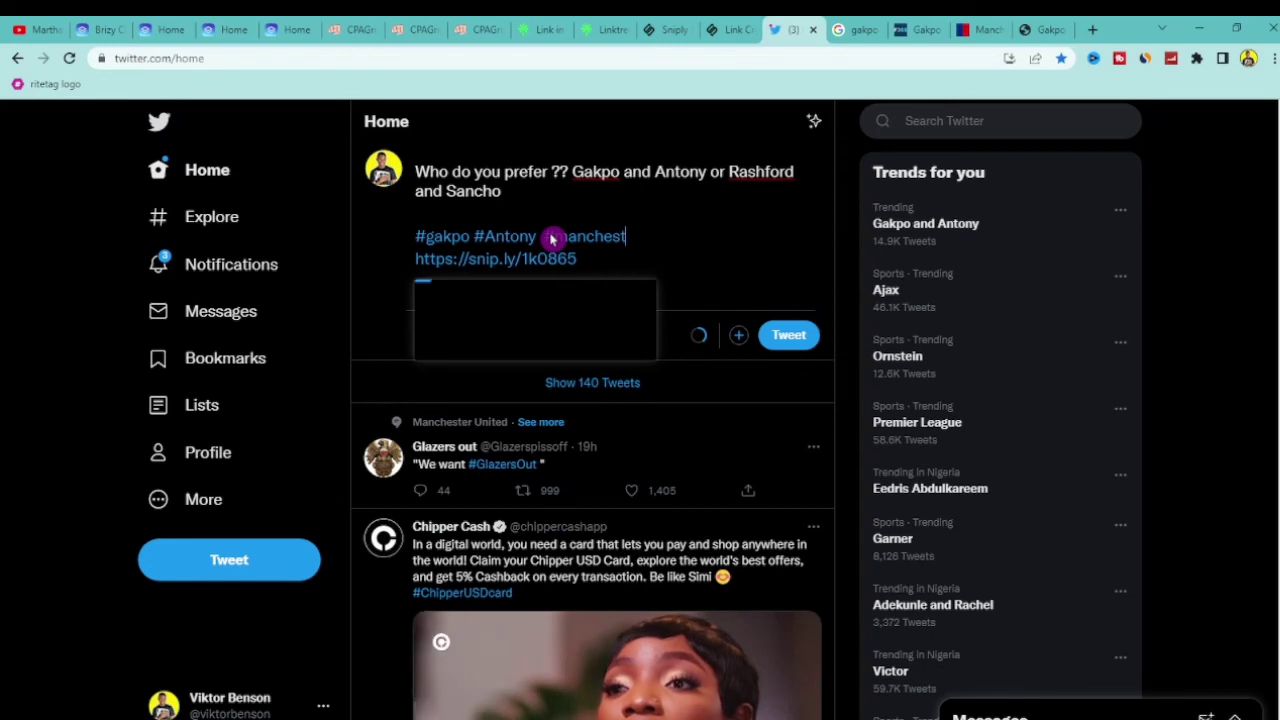
type("erun")
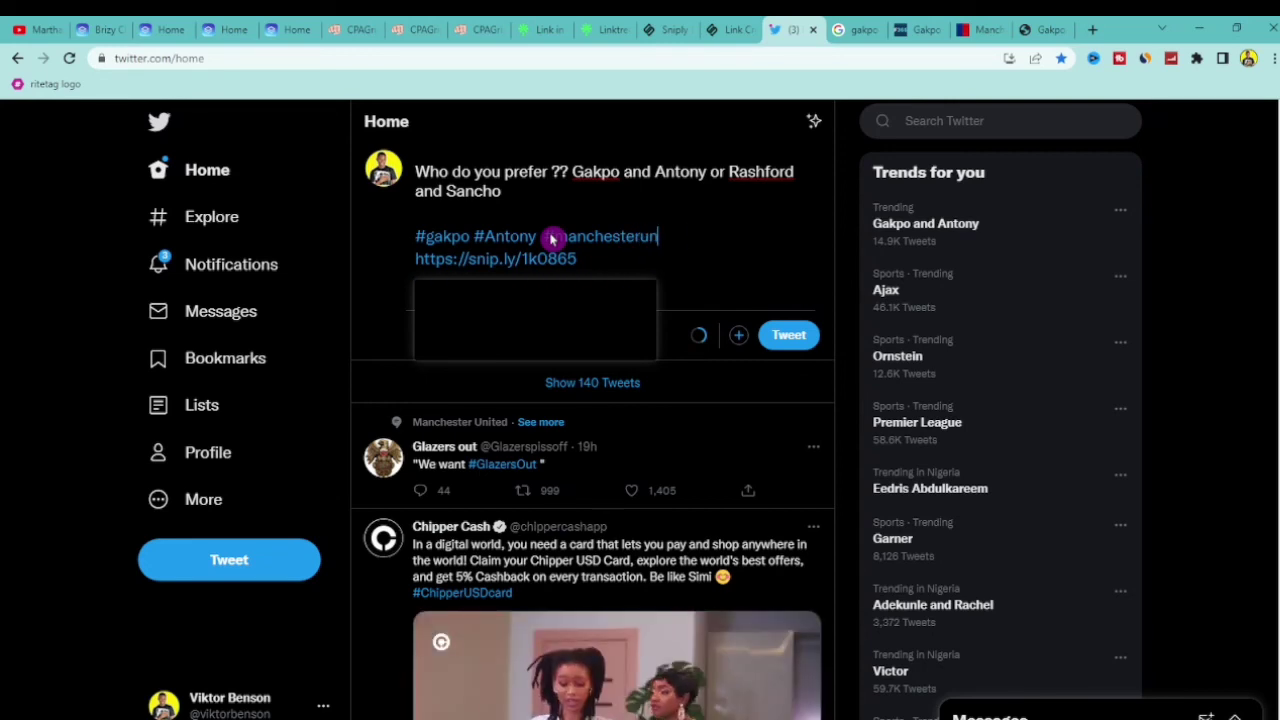
type("ited")
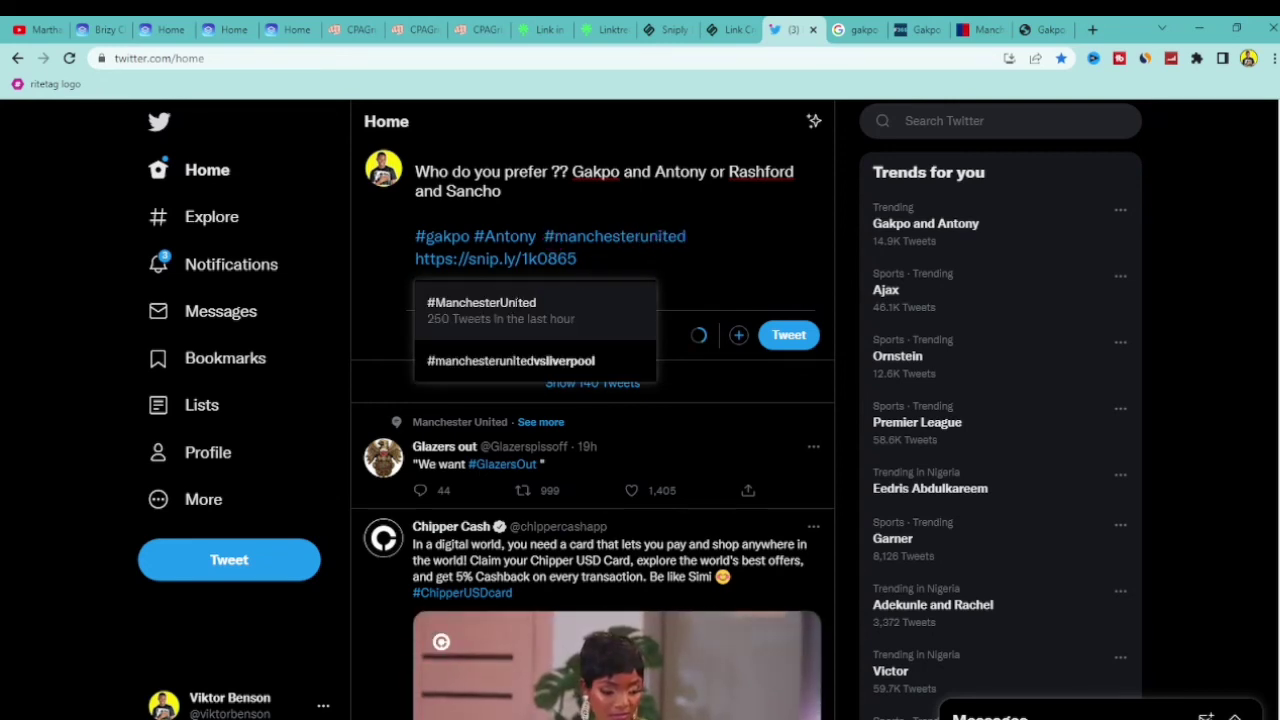
left_click(517, 306)
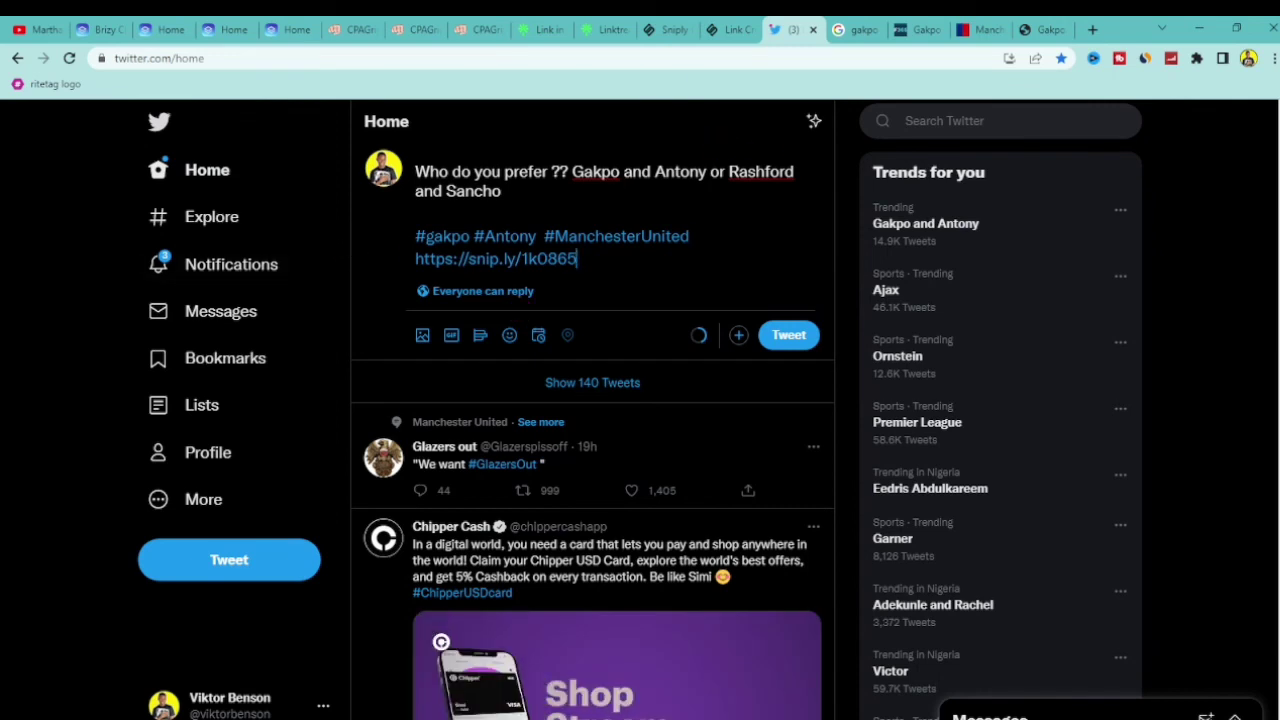
Cut the snip.ly link from the line below the hashtags
left_click_drag(578, 258, 412, 258)
right_click(430, 258)
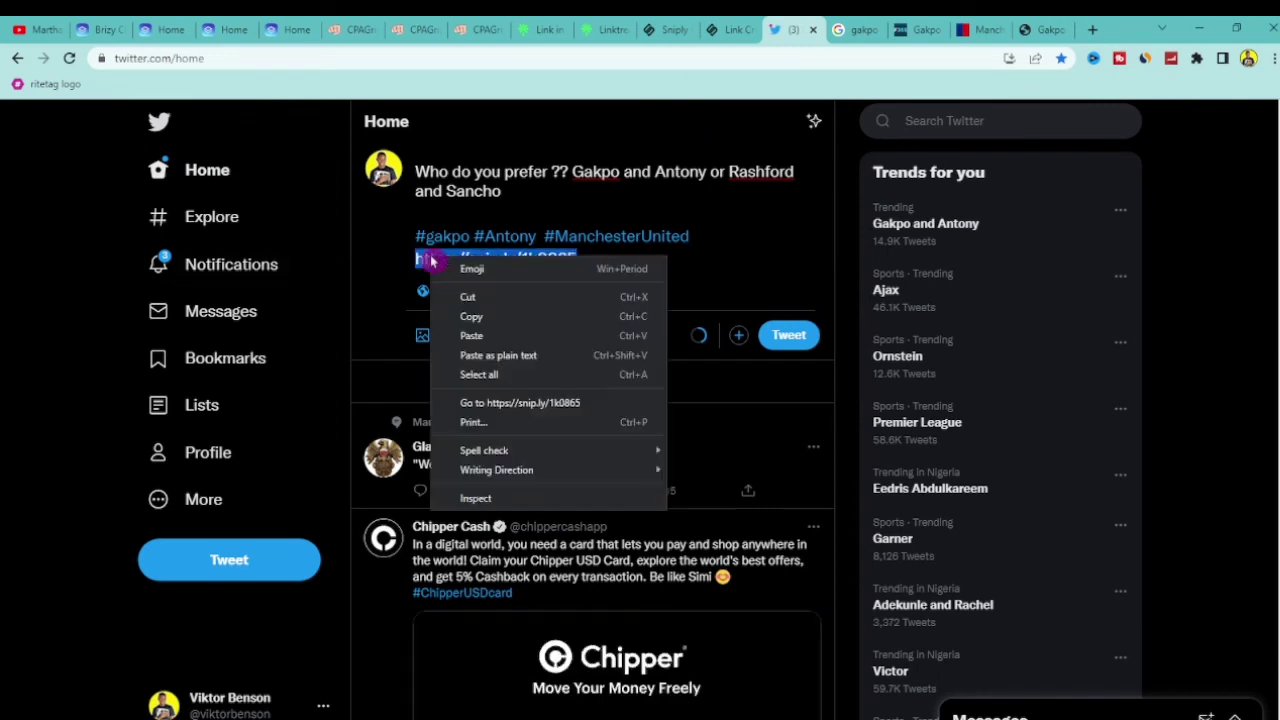
left_click(478, 298)
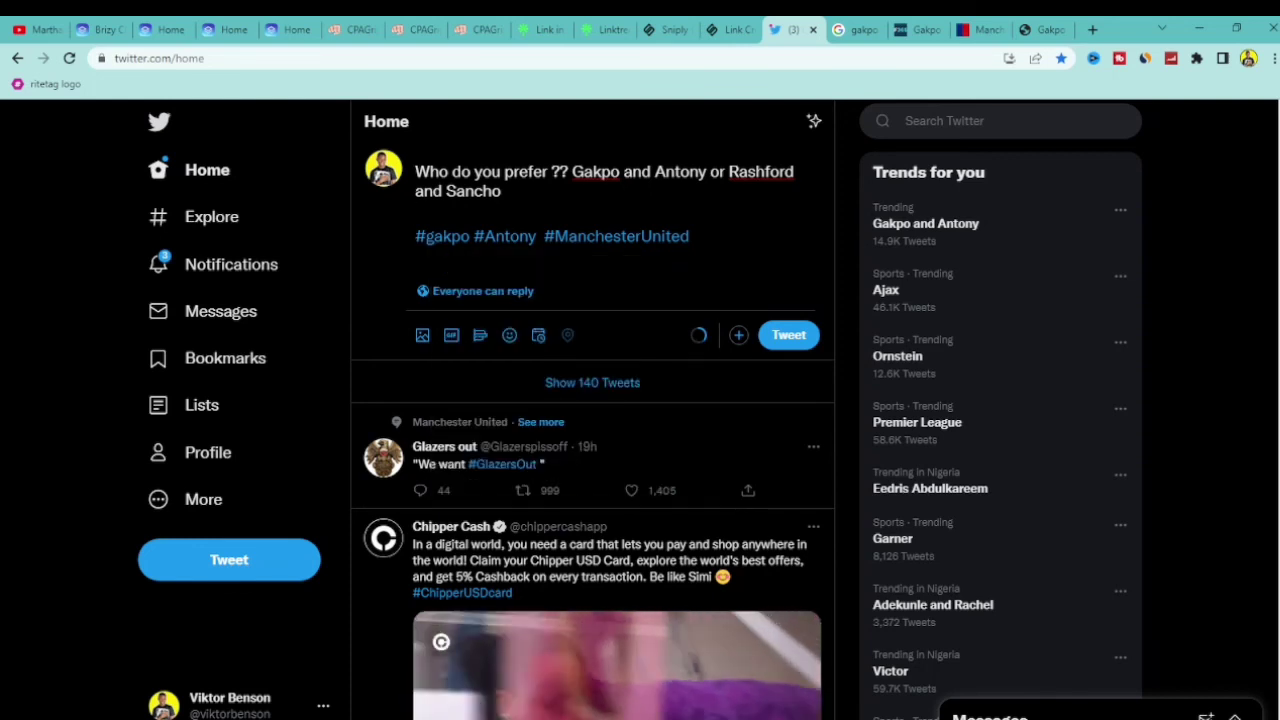
type("G")
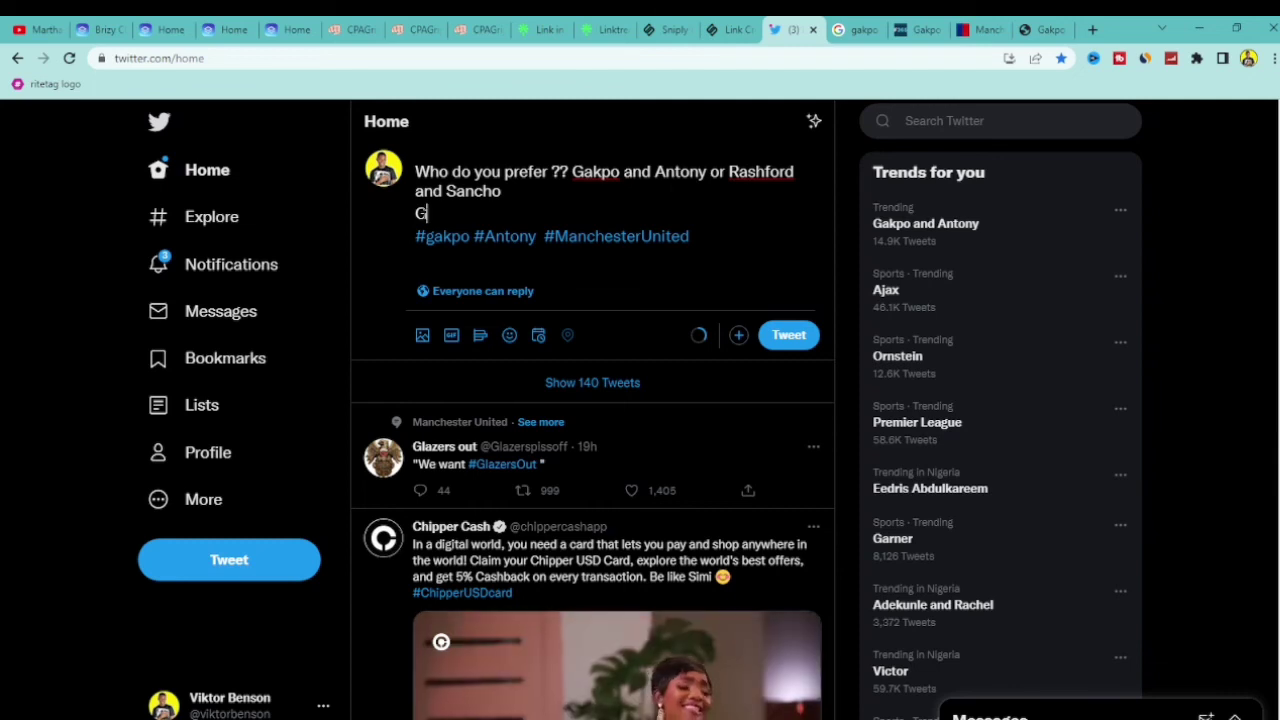
type("et U")
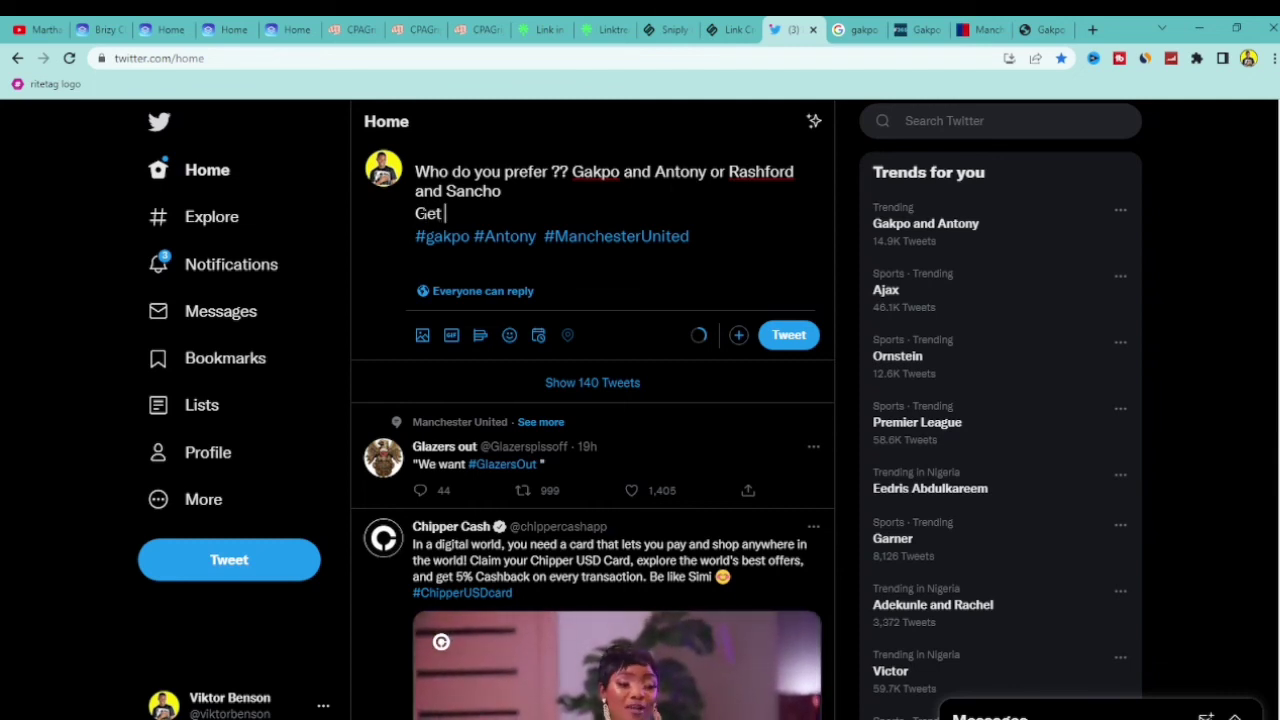
key("BackSpace")
key("BackSpace")
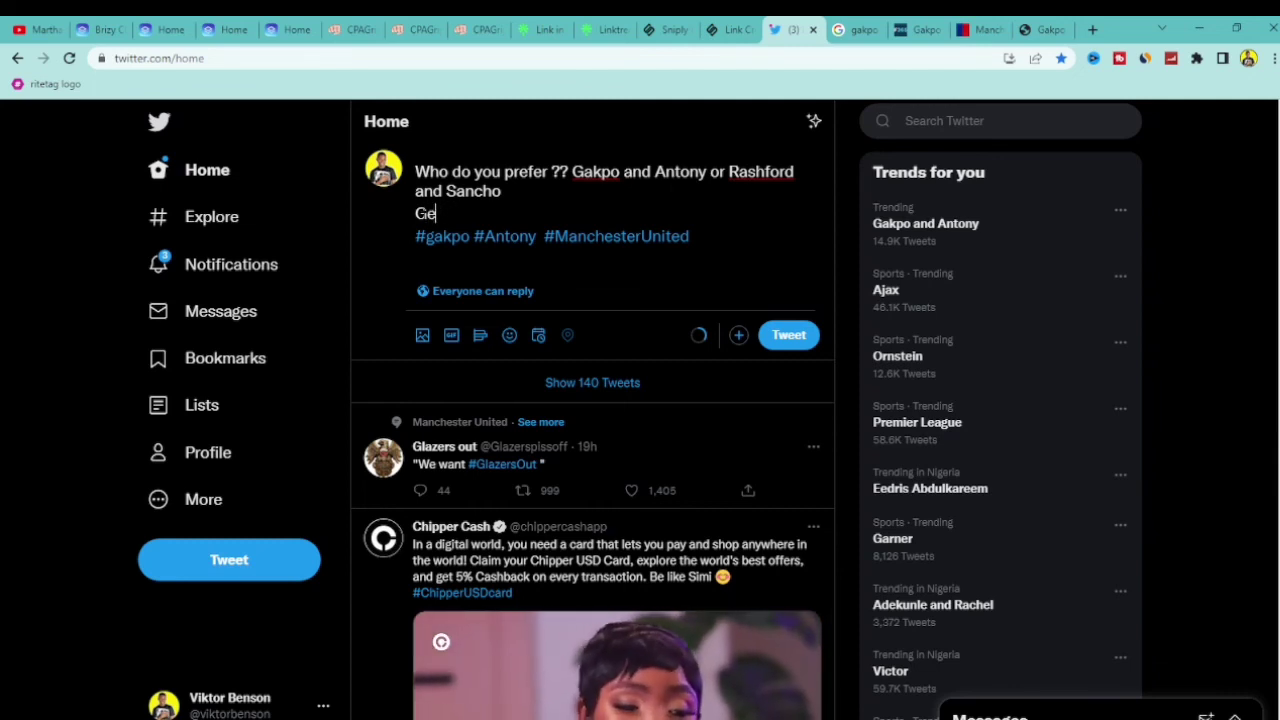
key("BackSpace")
key("BackSpace")
Write "Full Story Here :" on the empty line between the question and the hashtags
type("Full ")
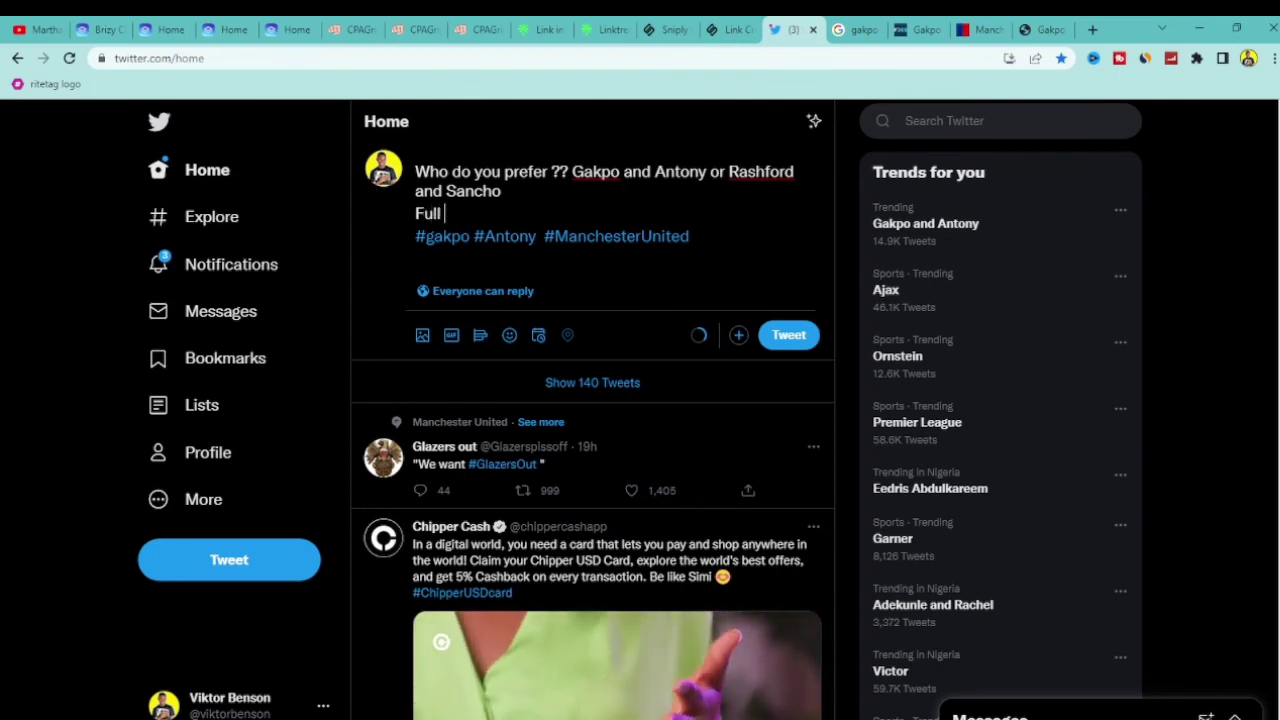
type("Stroy")
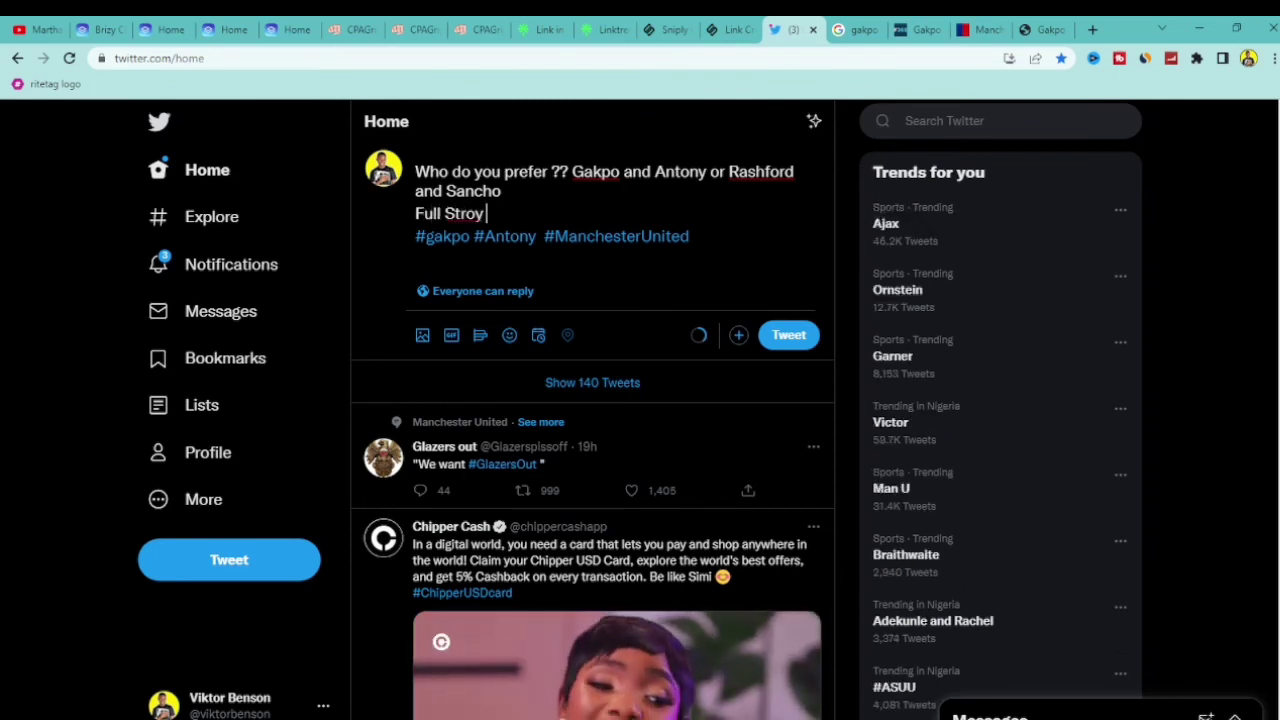
key("BackSpace")
key("BackSpace")
key("BackSpace")
type("p")
key("BackSpace")
type("o")
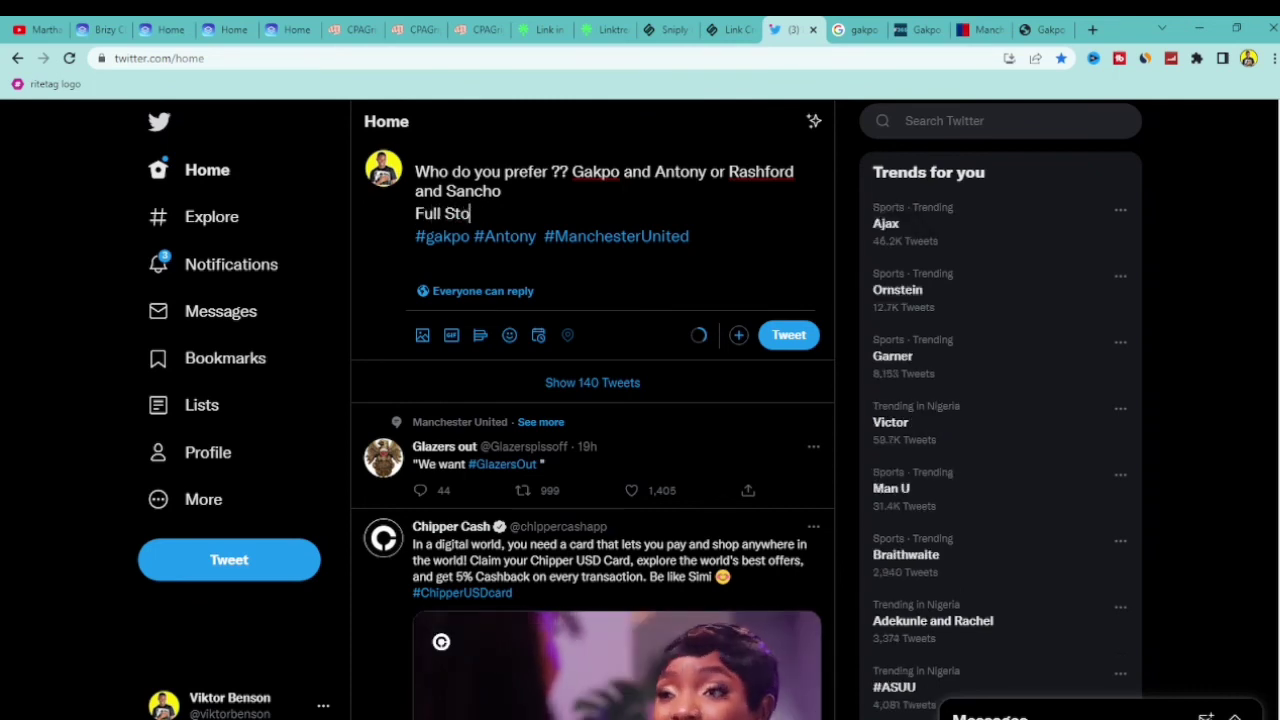
type("ry Here v:")
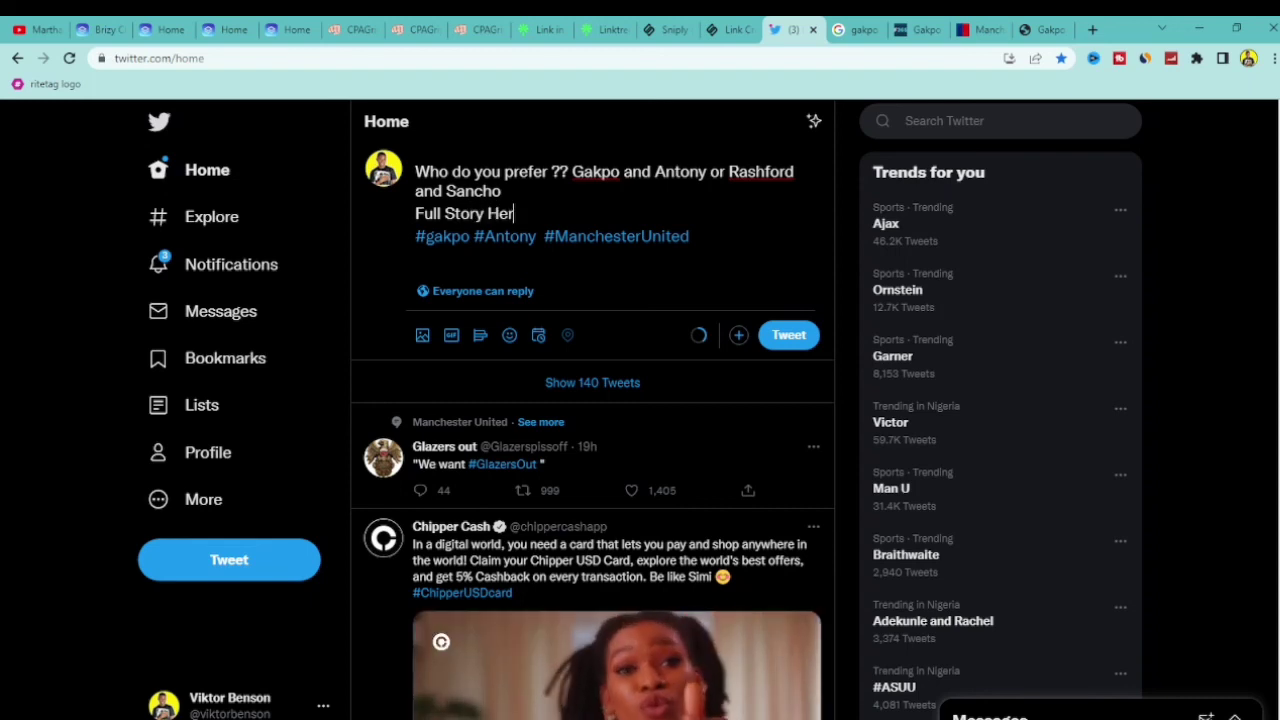
key("BackSpace")
key("BackSpace")
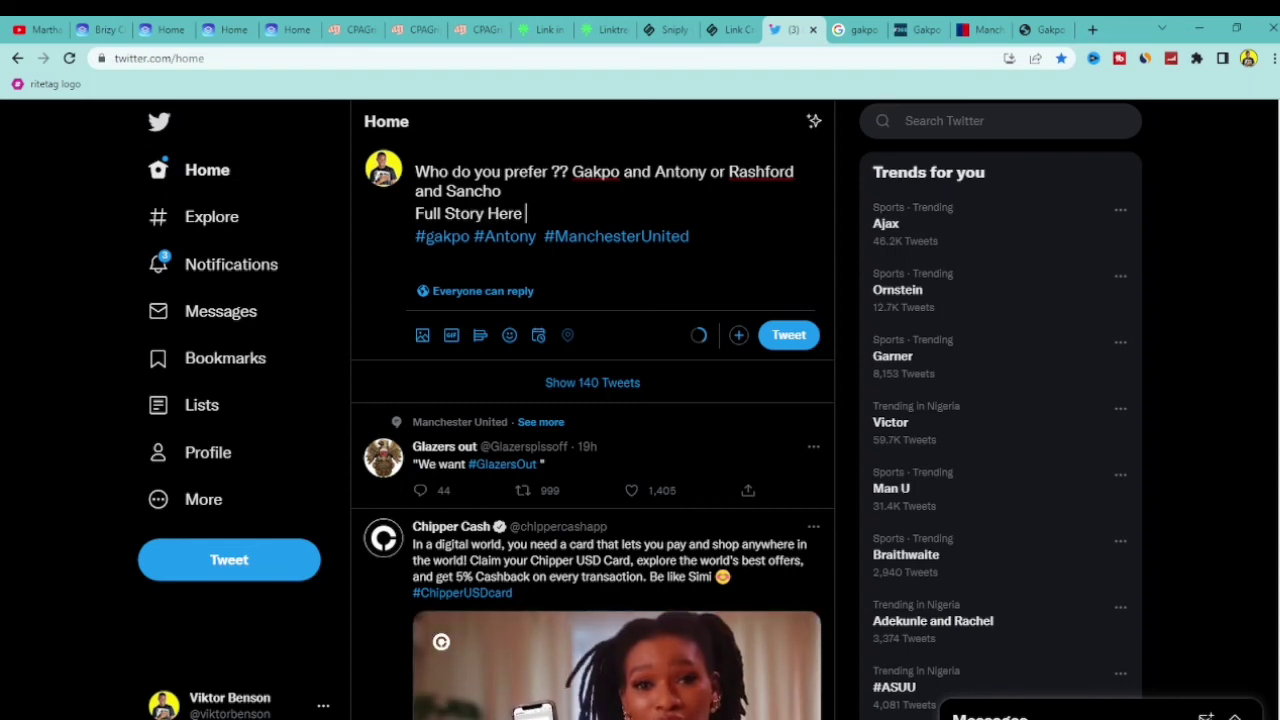
type(":")
Paste the cut snip.ly link after "Full Story Here :" and publish the tweet
key("ctrl+v")
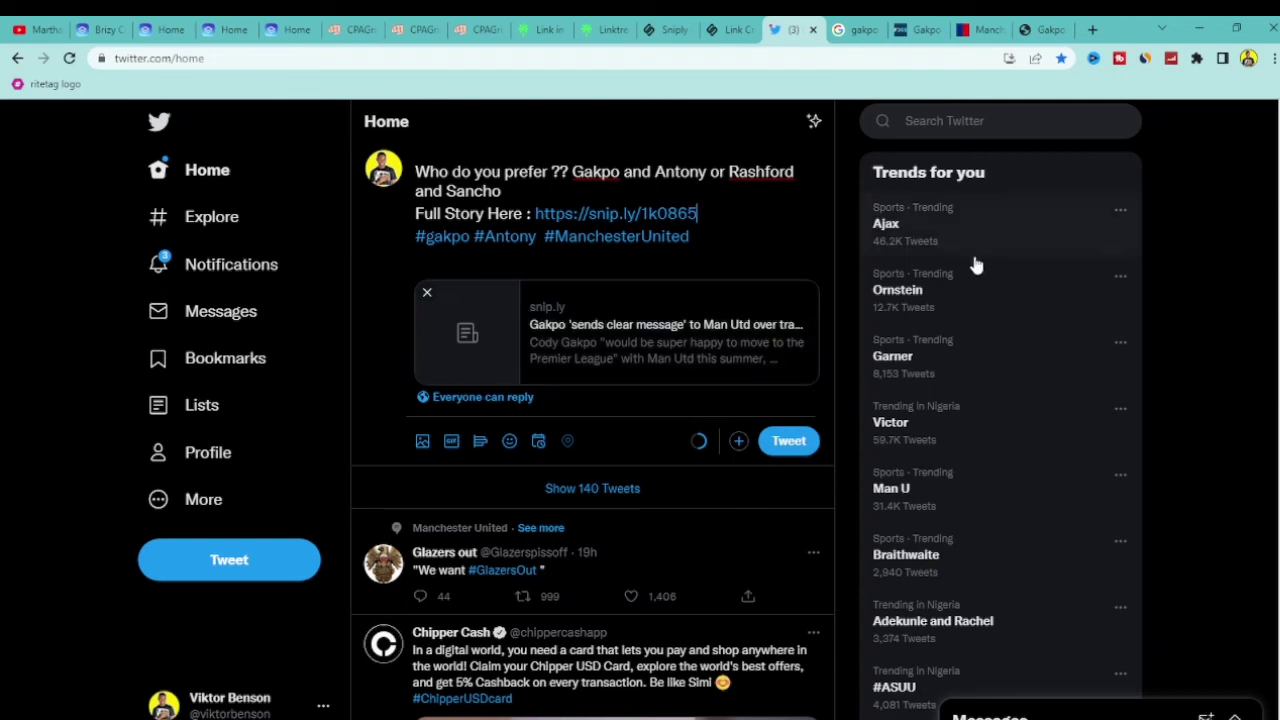
left_click(800, 450)
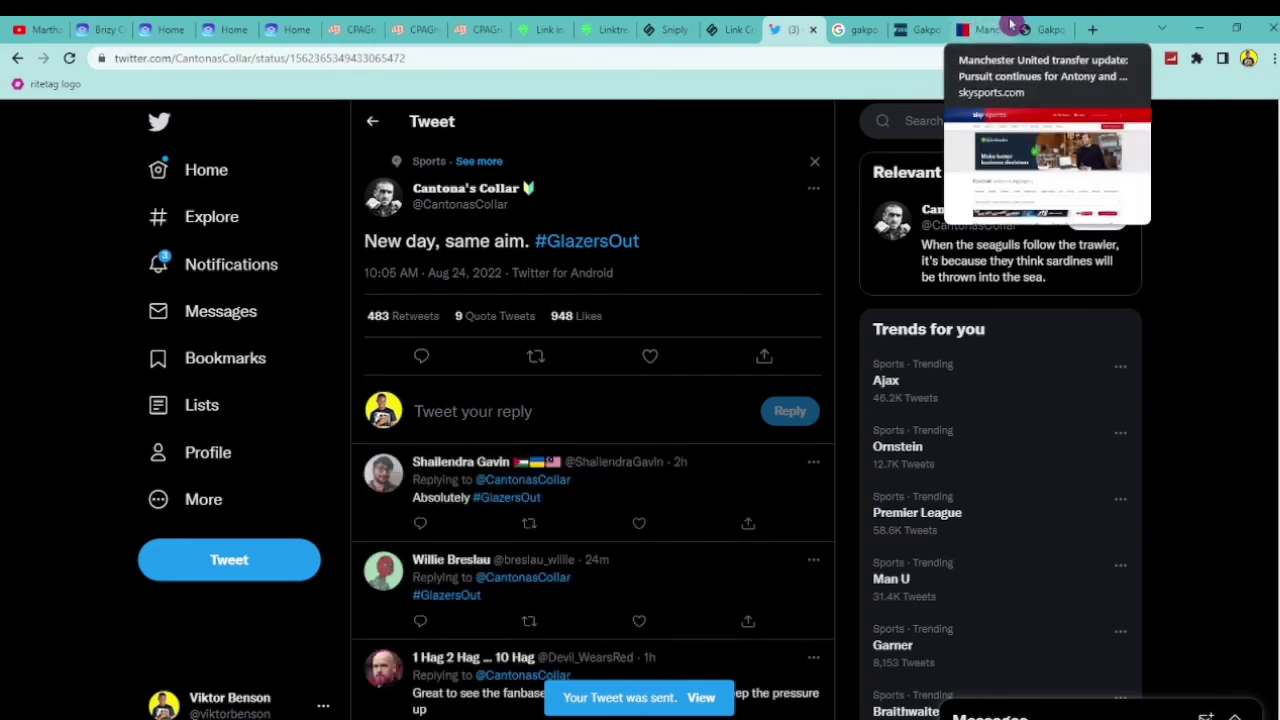
Review the gift card call-to-action on the snipped Football365 article and the matching $500 Evo gift card offer in CPAGrip
left_click(1038, 28)
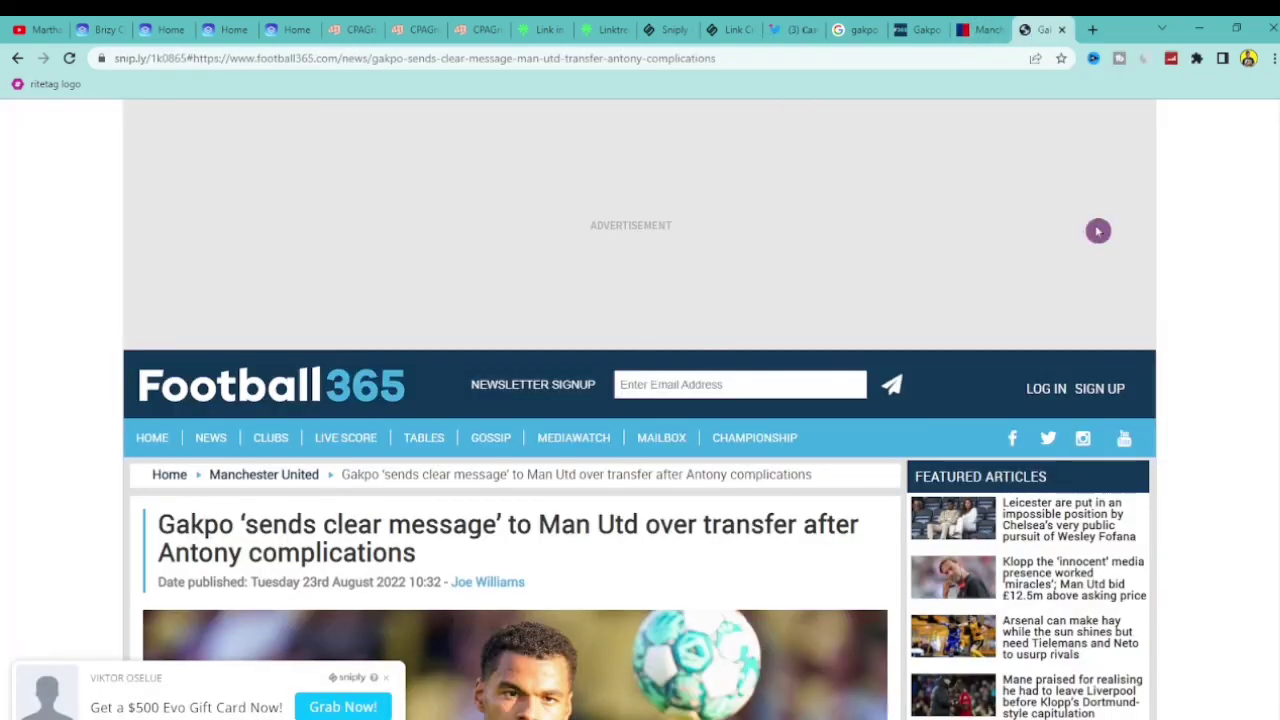
scroll(783, 339, "down", 10)
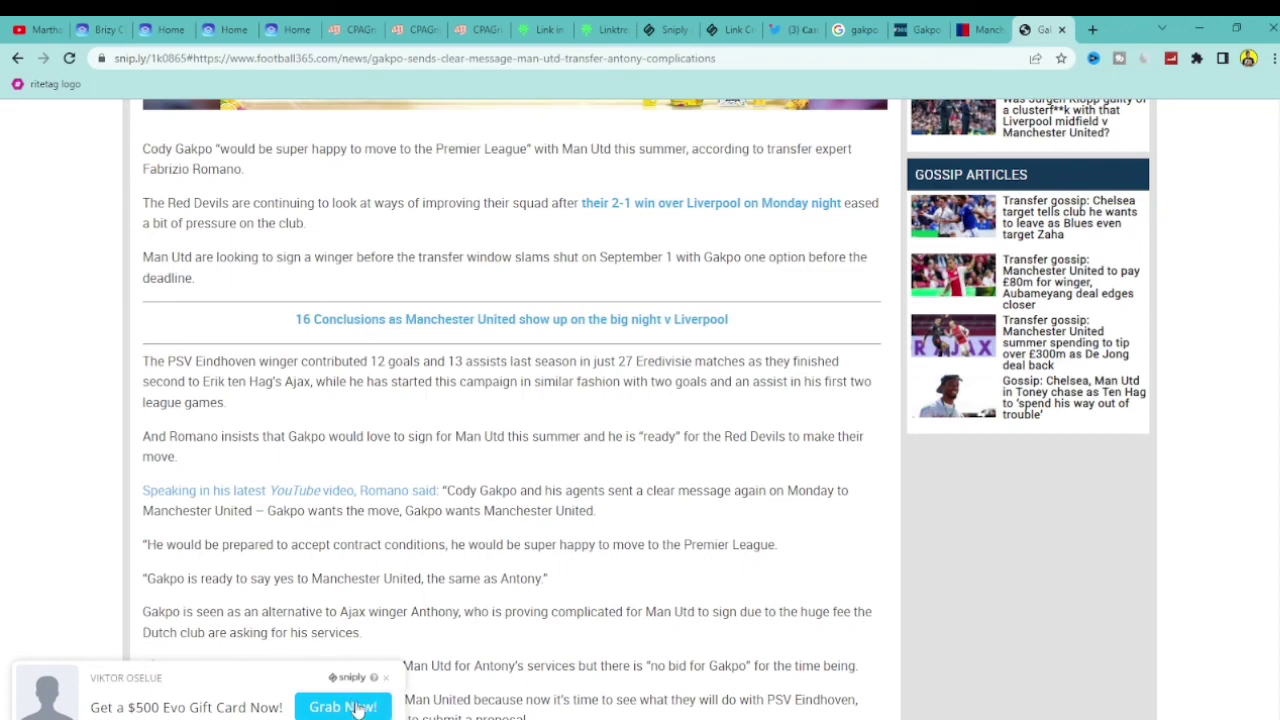
left_click(470, 24)
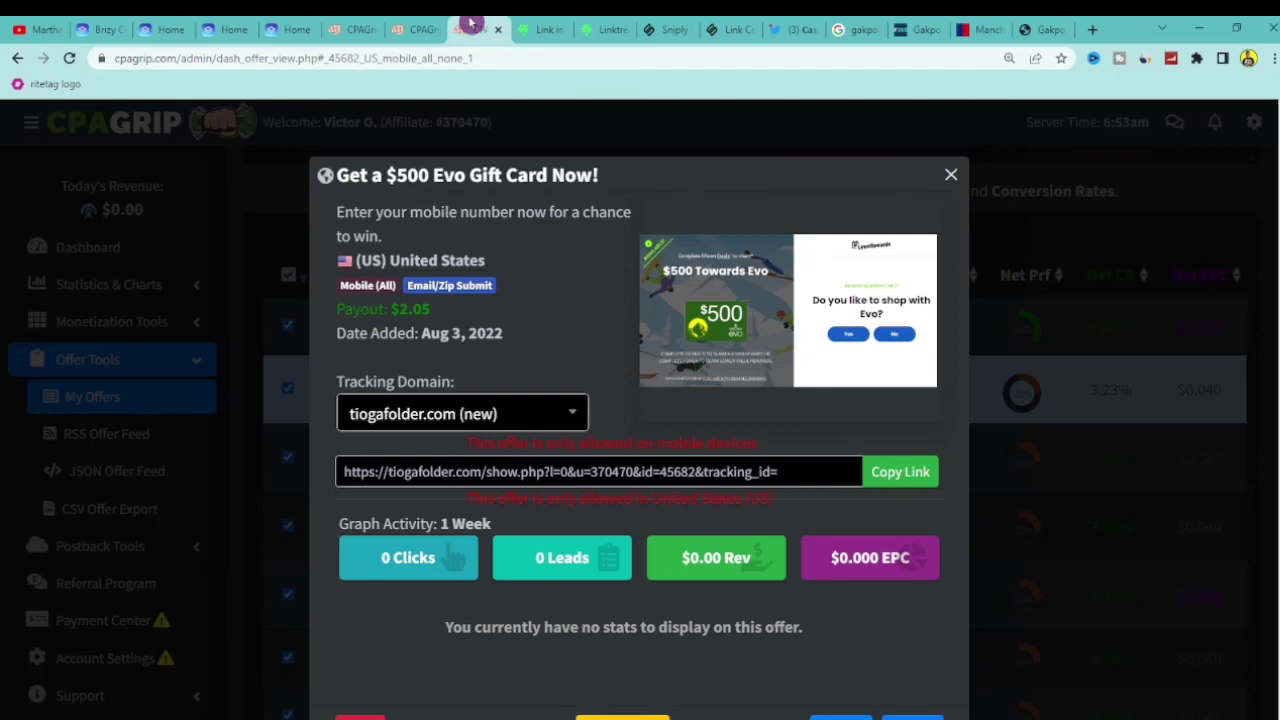
Switch to the videos page of the CPA marketing YouTube channel
left_click(40, 29)
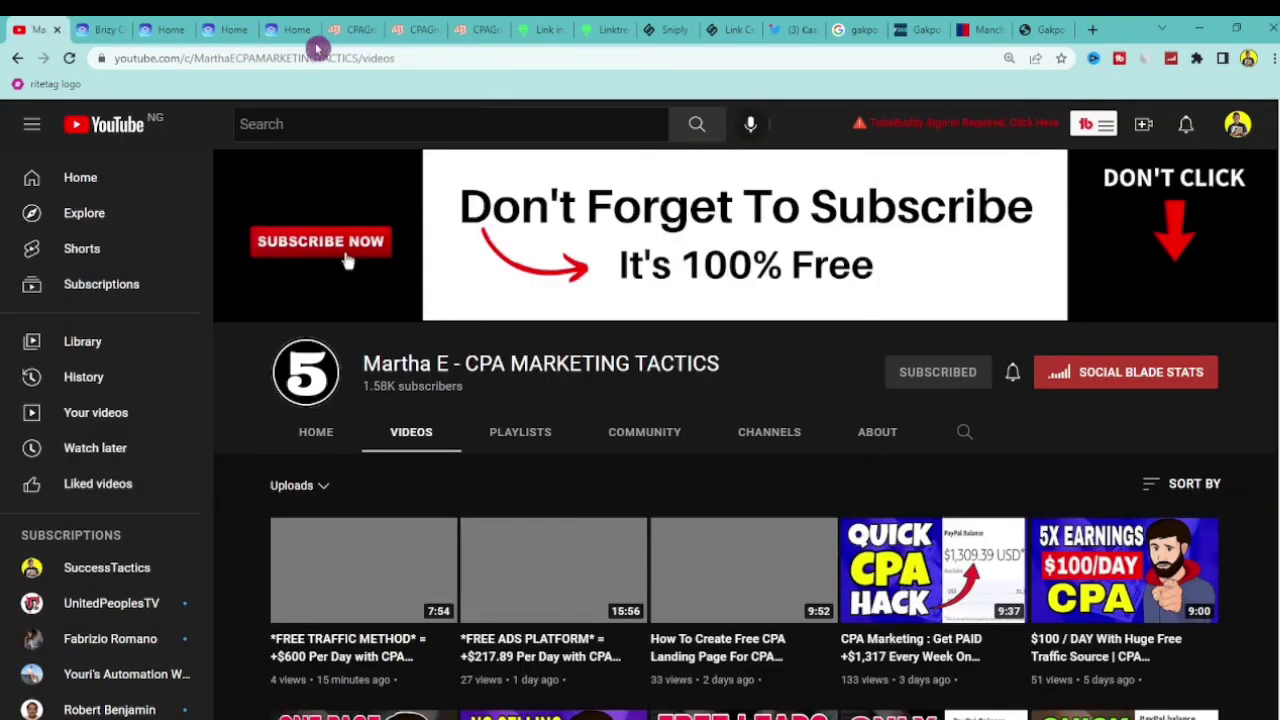